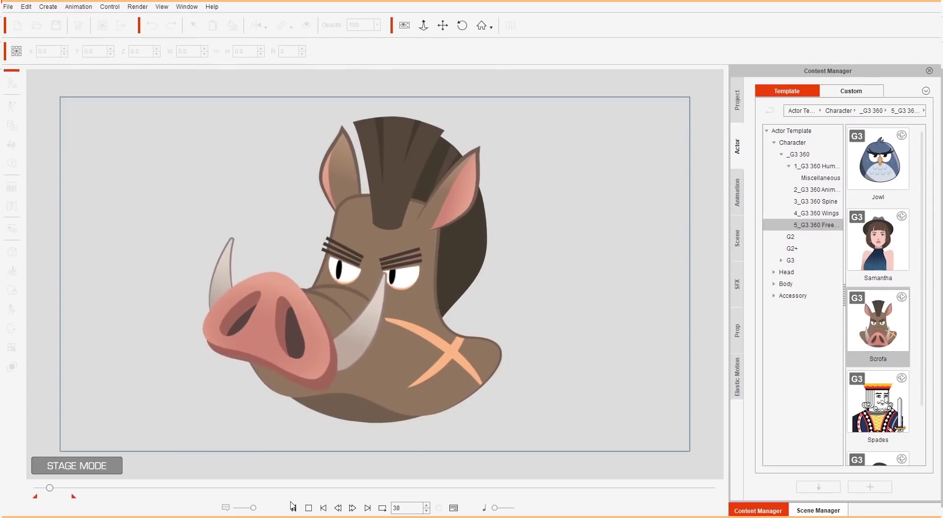
Step: Pause the playback and turn the boar's head down and to its side using the Face Key Editor's rotation gizmo
left_click(295, 508)
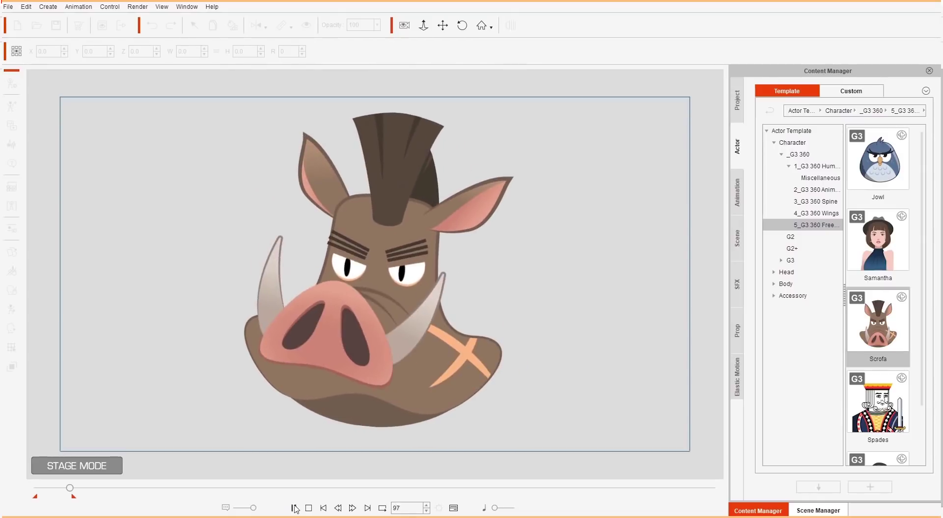
left_click(363, 347)
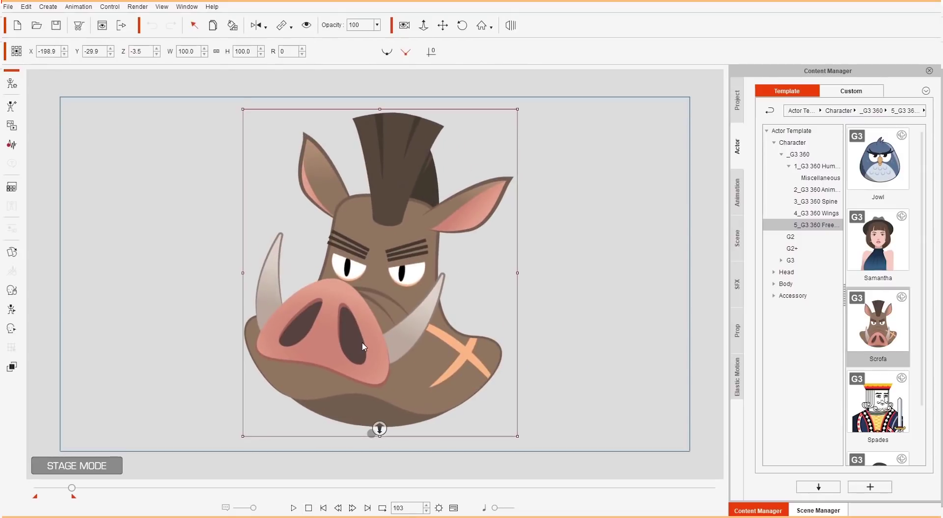
left_click(12, 328)
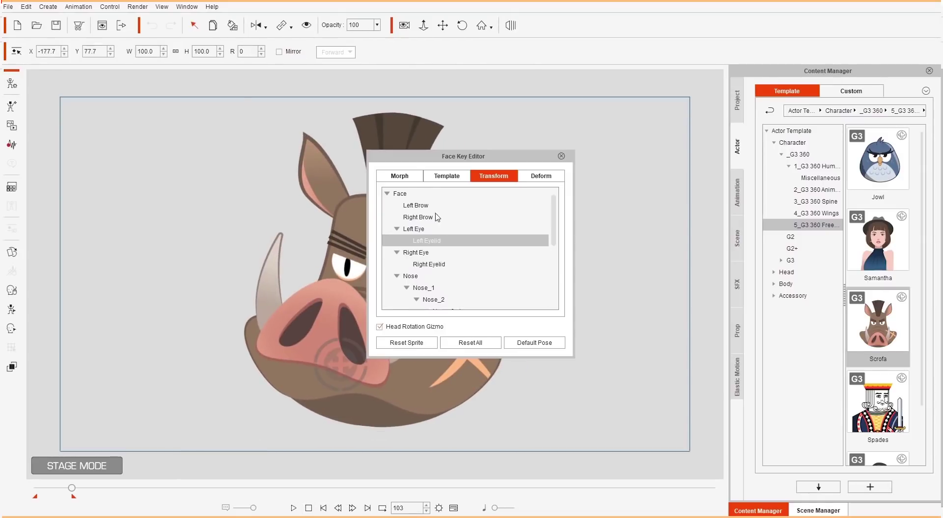
left_click_drag(472, 162, 588, 179)
left_click_drag(339, 361, 284, 436)
Step: Reposition the boar's snout by moving its nose parts, including Nose_2, with the face transform
left_click(336, 307)
left_click_drag(337, 308, 300, 317)
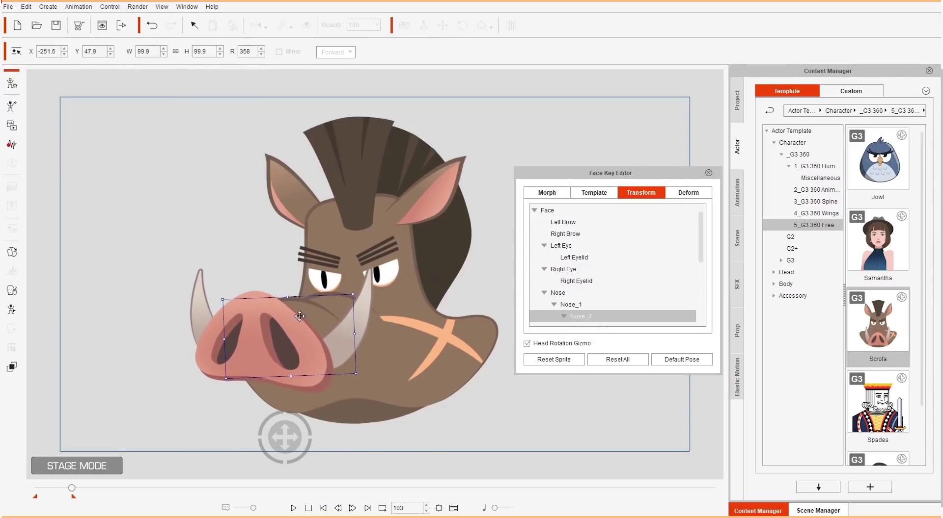
left_click(326, 346)
left_click_drag(328, 350, 346, 344)
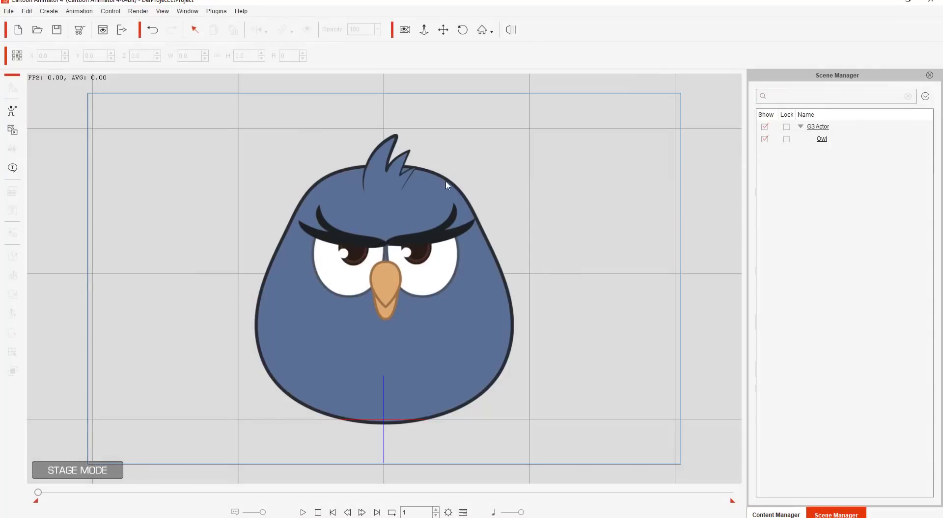
Step: Open the owl character in Composer mode and display its layer list
left_click(438, 194)
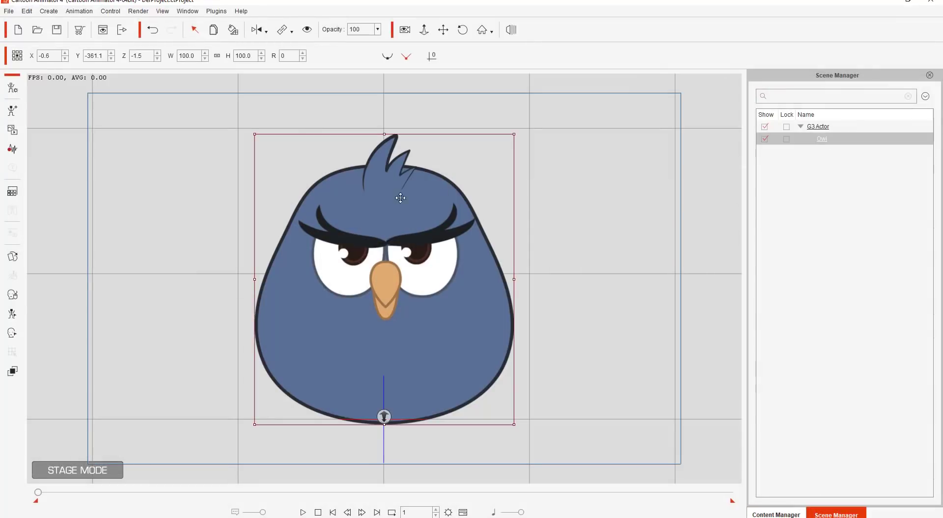
left_click(16, 92)
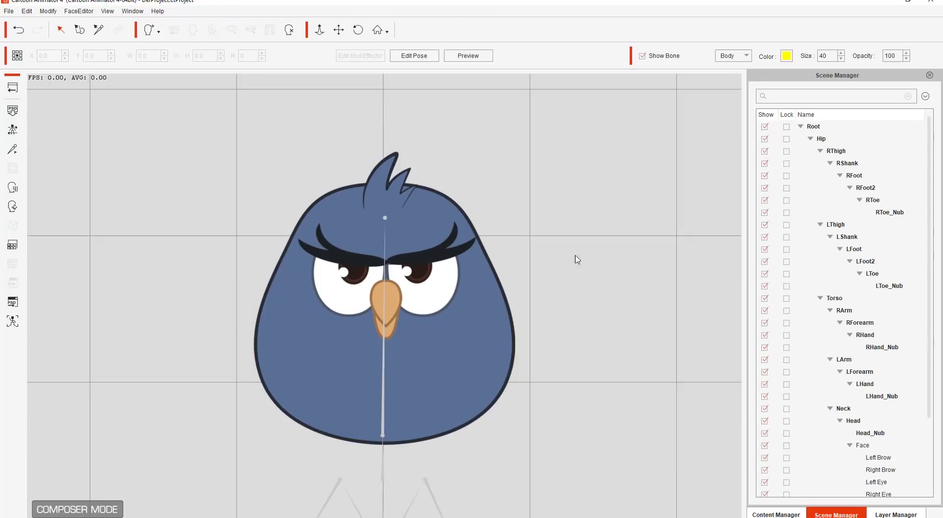
left_click(904, 514)
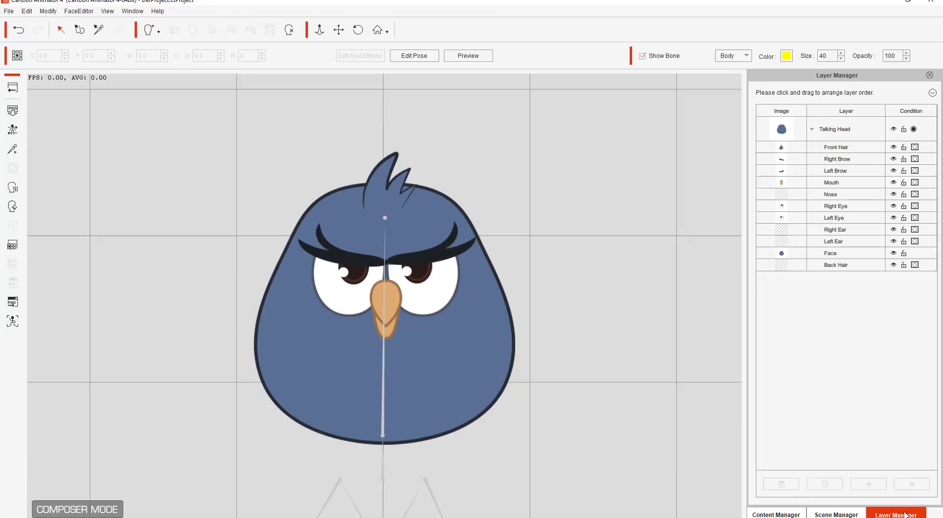
Step: Examine the owl's head layers one by one, from Front Hair and the brows through Mouth and Nose to the eyes
left_click(836, 147)
left_click(836, 159)
left_click(837, 172)
left_click(836, 183)
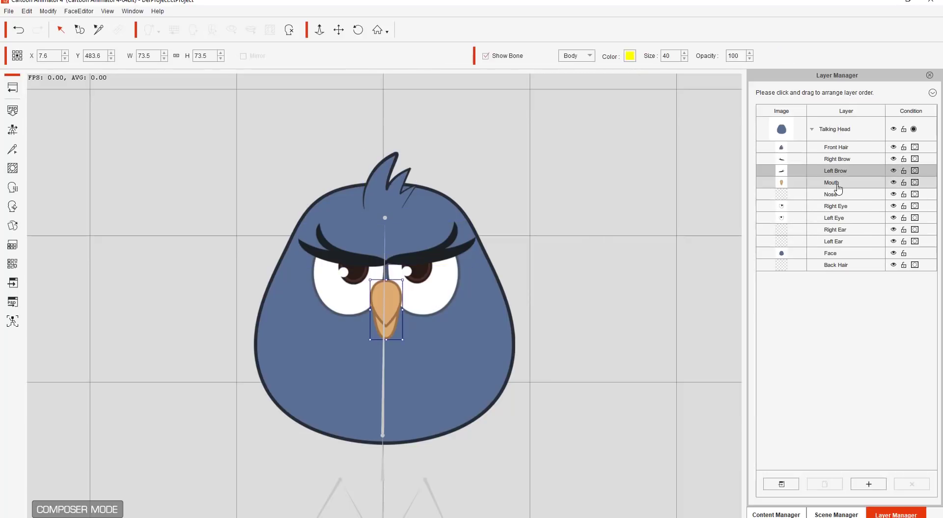
left_click(830, 194)
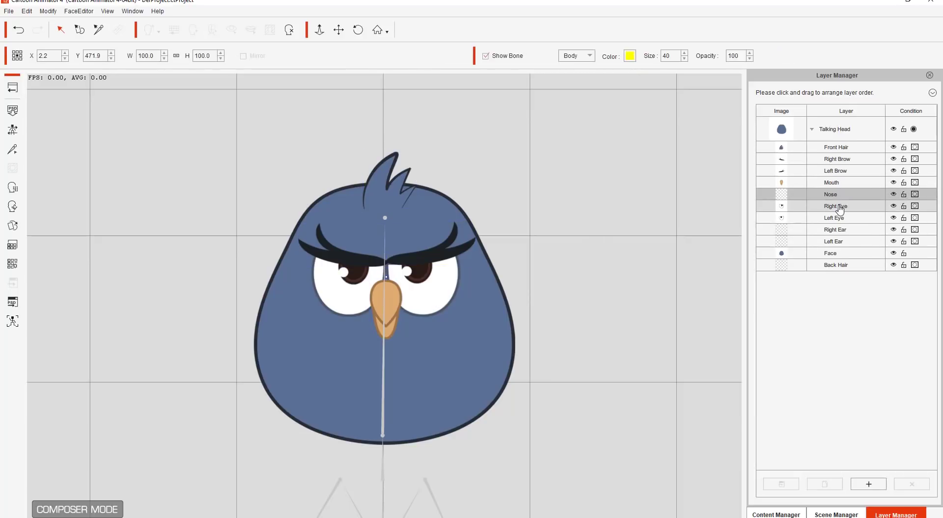
left_click(835, 206)
left_click(834, 218)
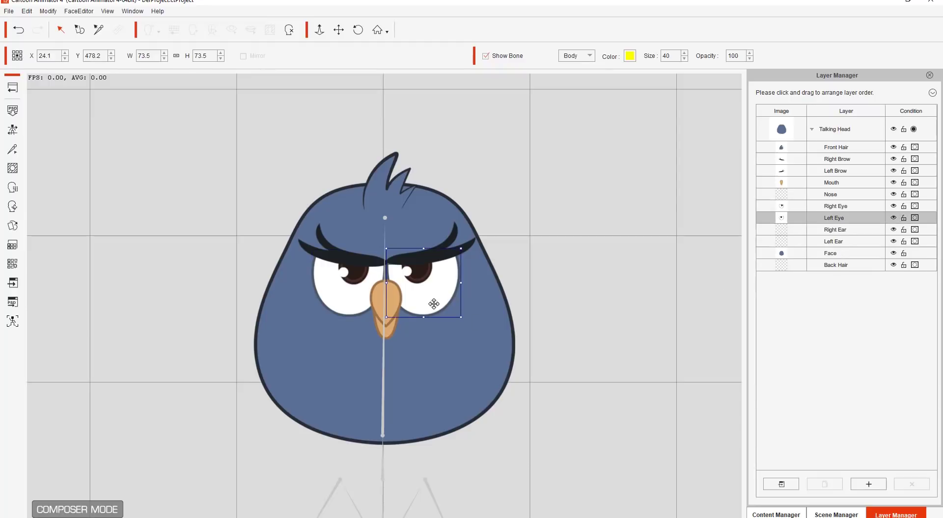
Step: Try moving the owl's left eye onto the cheek and rescaling the right eye and the mouth
left_click_drag(434, 304, 483, 353)
left_click(347, 286)
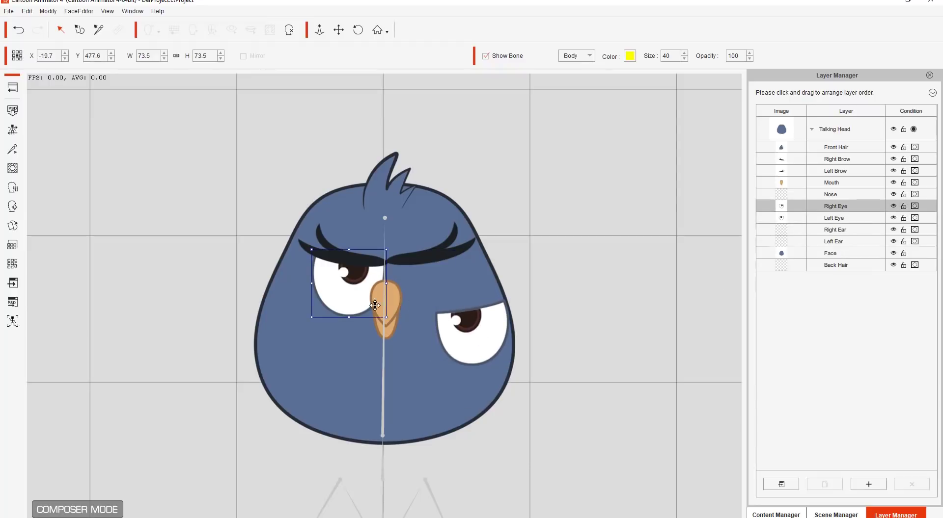
left_click_drag(386, 307, 385, 311)
left_click(386, 314)
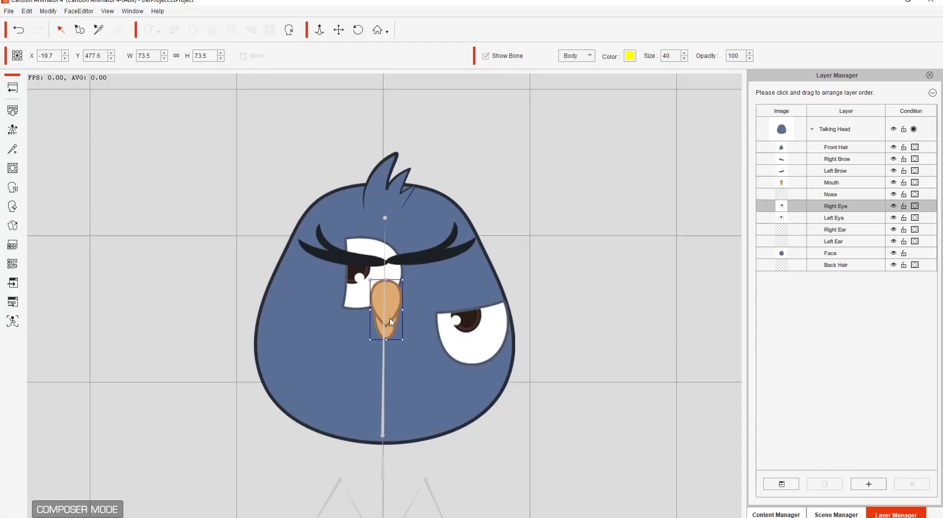
left_click_drag(402, 343, 425, 386)
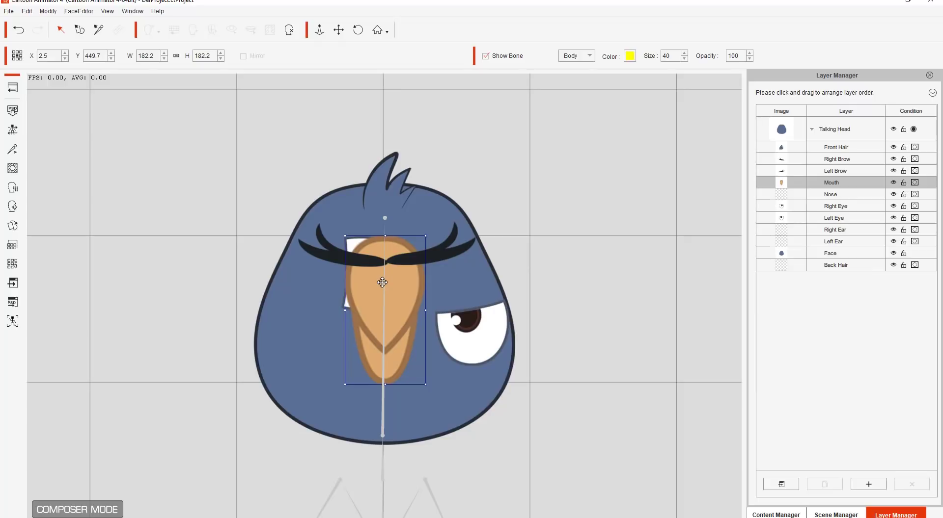
Step: Undo the mouth enlargement and the changes to both eyes
left_click(19, 31)
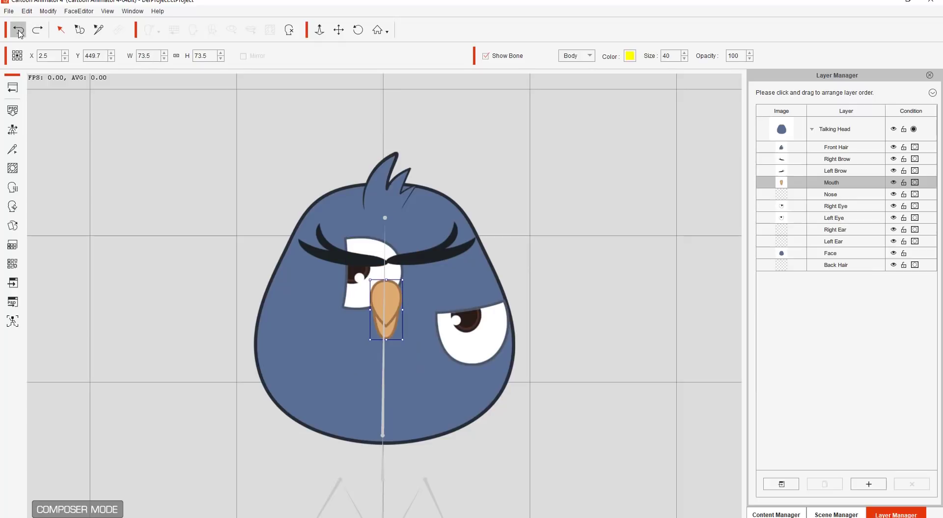
left_click(19, 31)
left_click(19, 31)
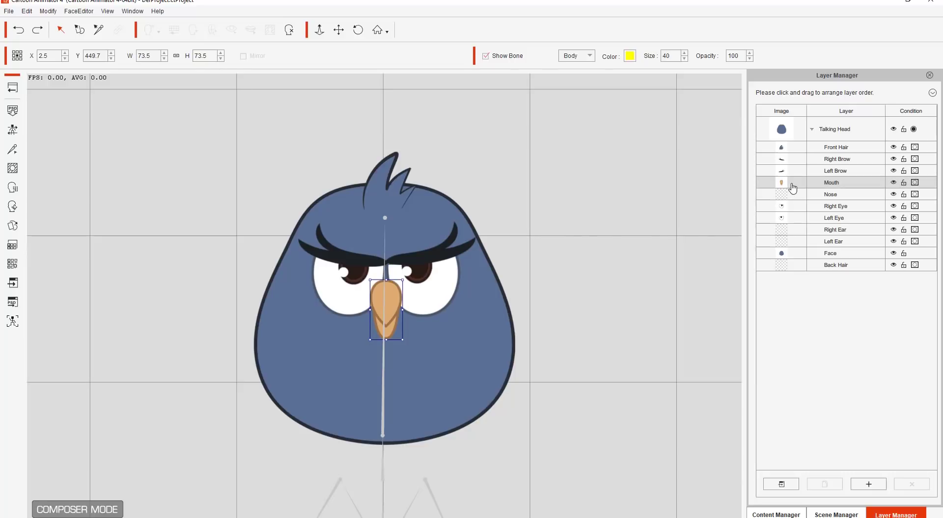
Step: Check which face parts the Front Hair, Right Brow, Left Ear, Nose, Mouth and Left Eye layers hold
left_click(835, 148)
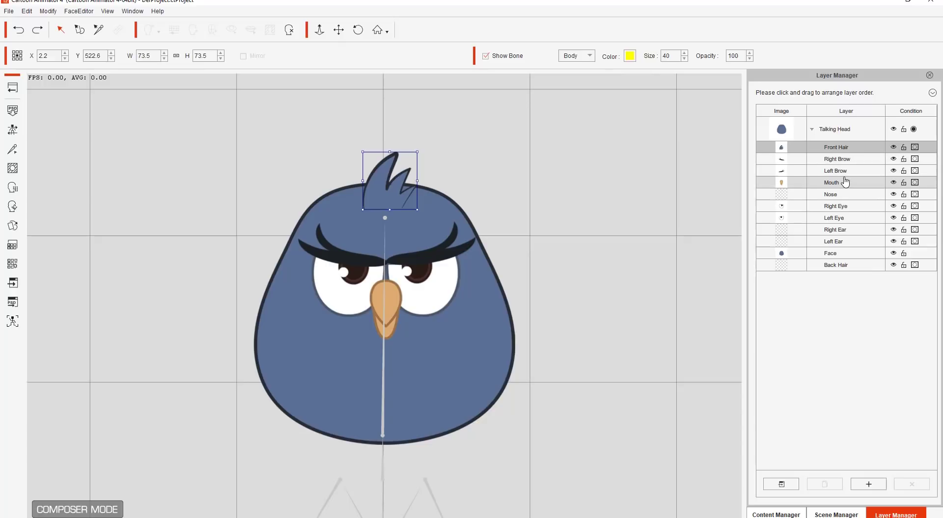
left_click(839, 159)
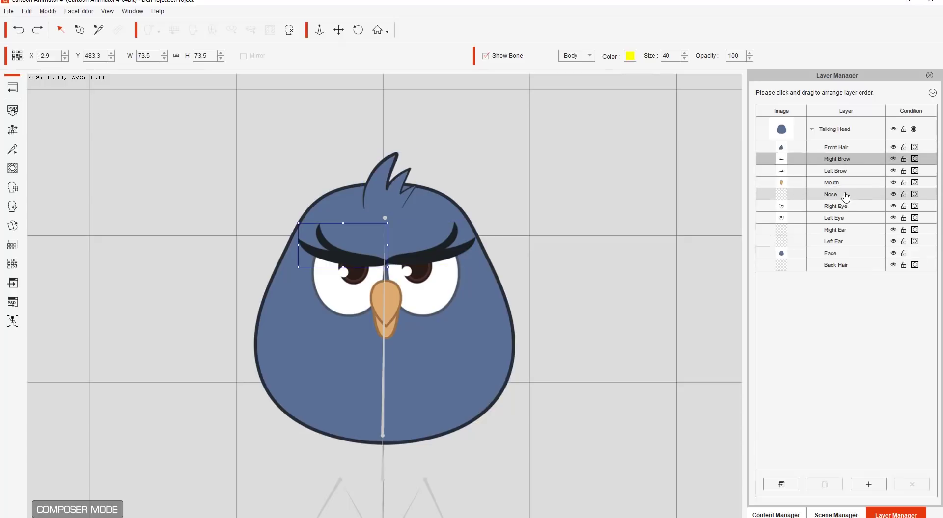
left_click(835, 241)
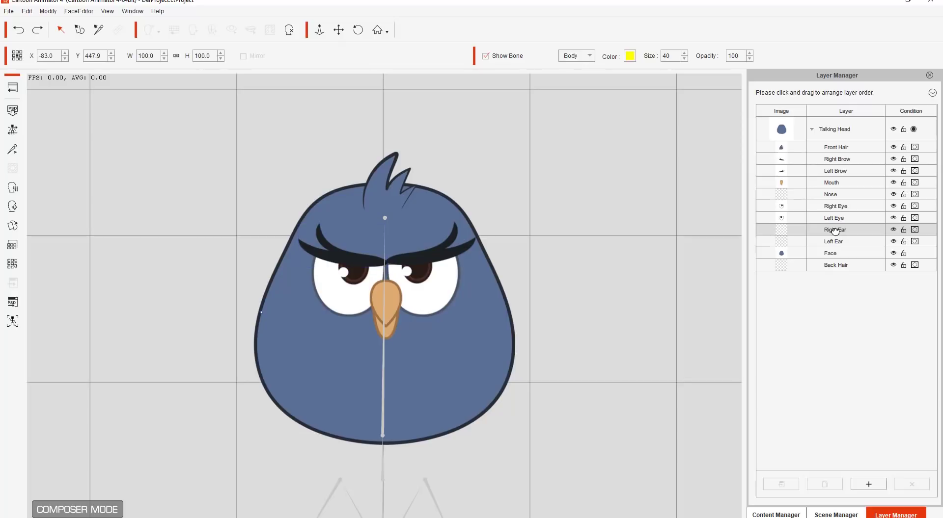
left_click(840, 195)
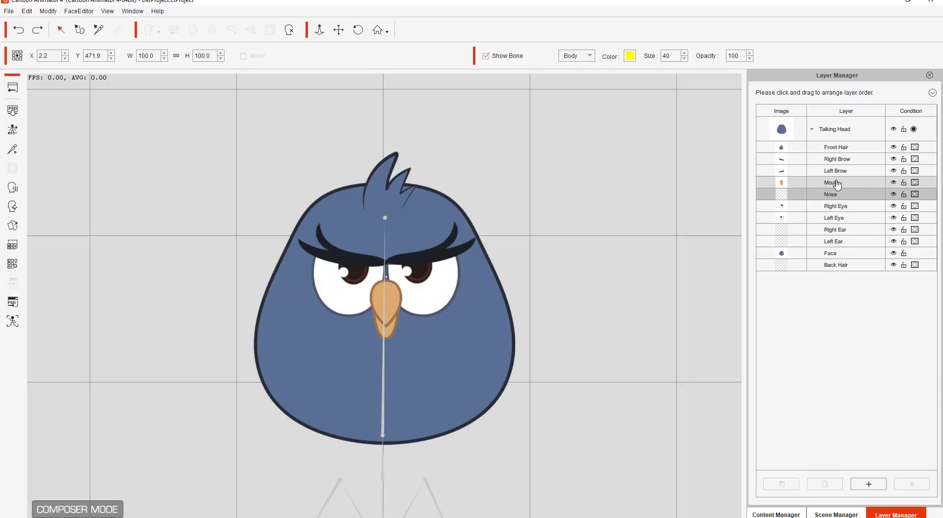
left_click(836, 183)
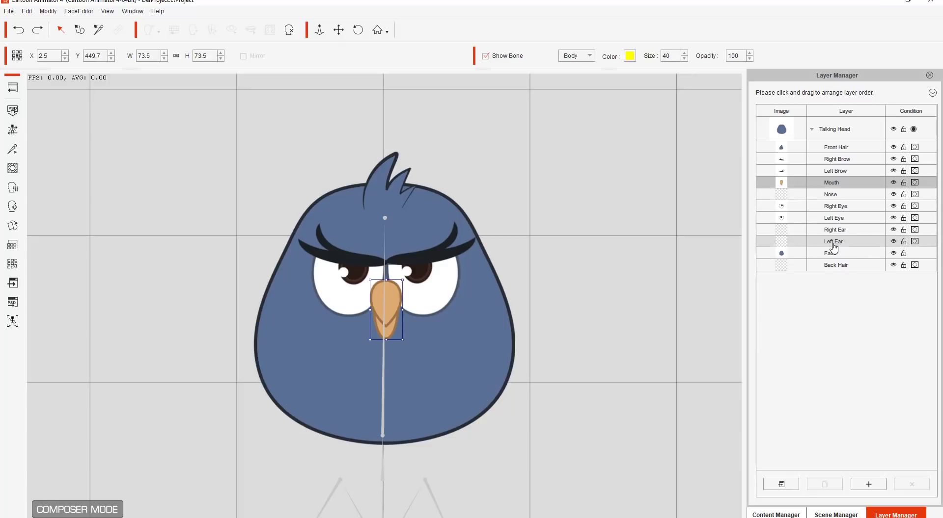
left_click(840, 216)
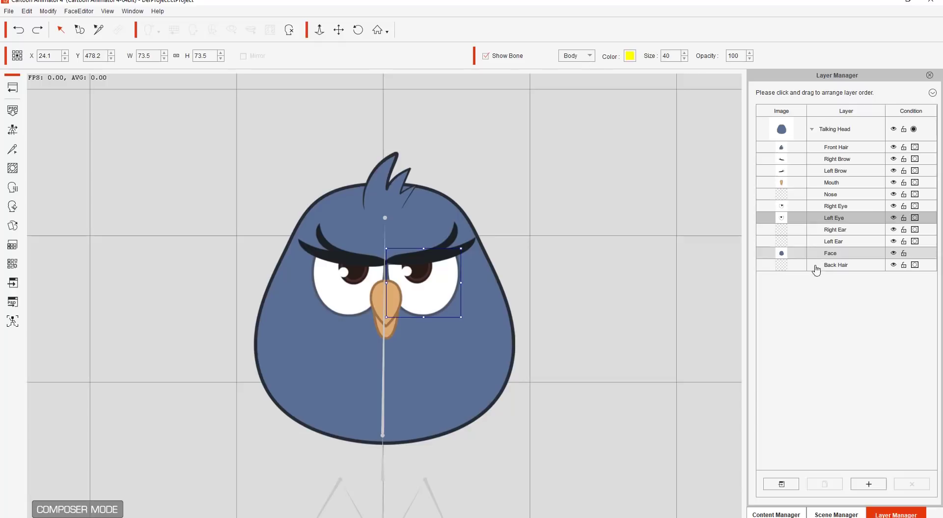
Step: Examine the Face node and its child parts in the scene hierarchy, from Left Brow to Left Ear
left_click(836, 513)
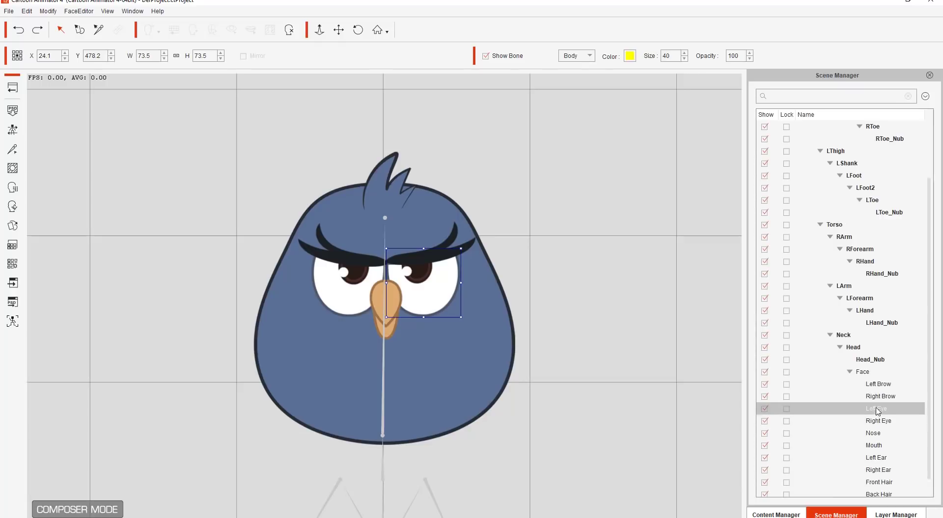
left_click(869, 373)
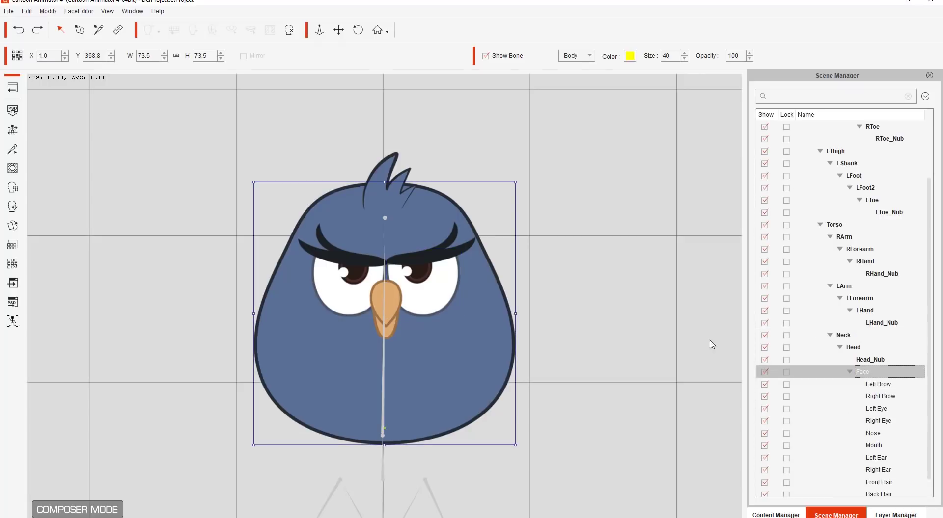
left_click(886, 386)
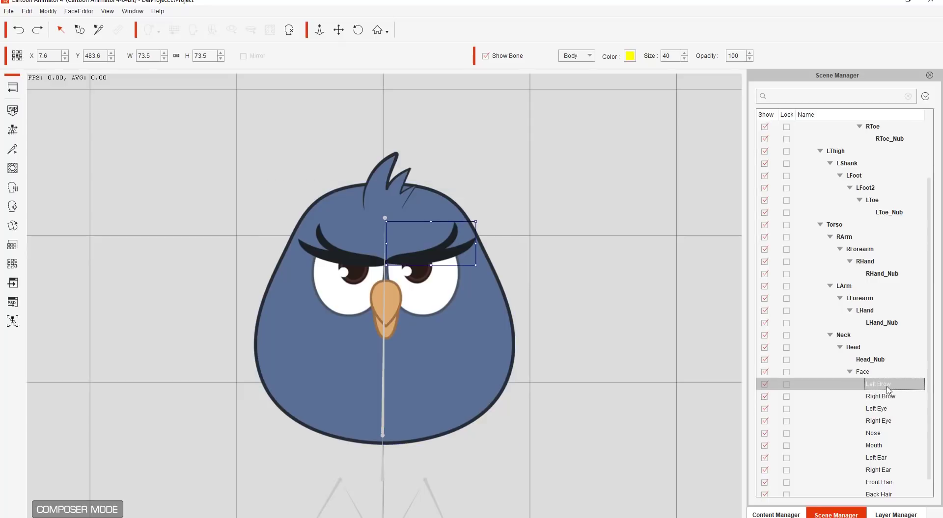
key("Down")
key("Down")
key("Down")
key("Down")
key("Down")
key("Down")
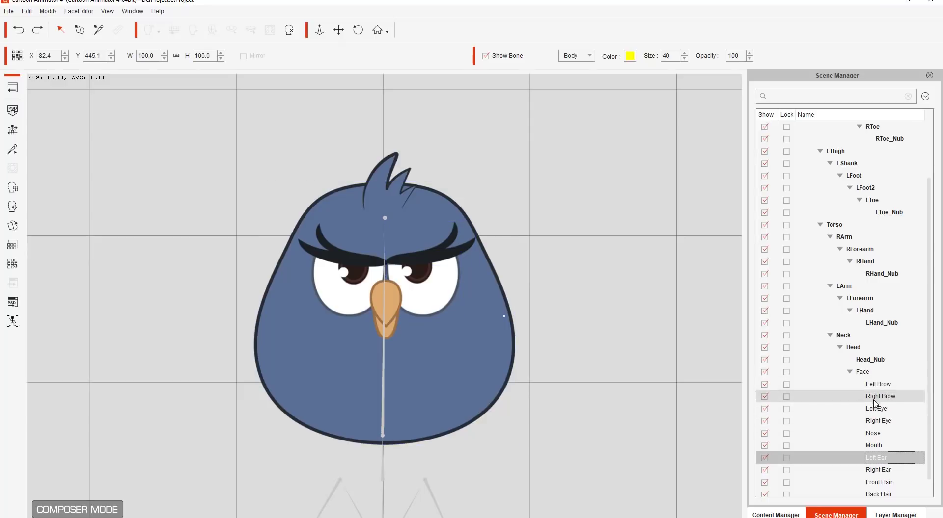
Step: Collapse and re-expand the Face node in the hierarchy, and select it
left_click(849, 372)
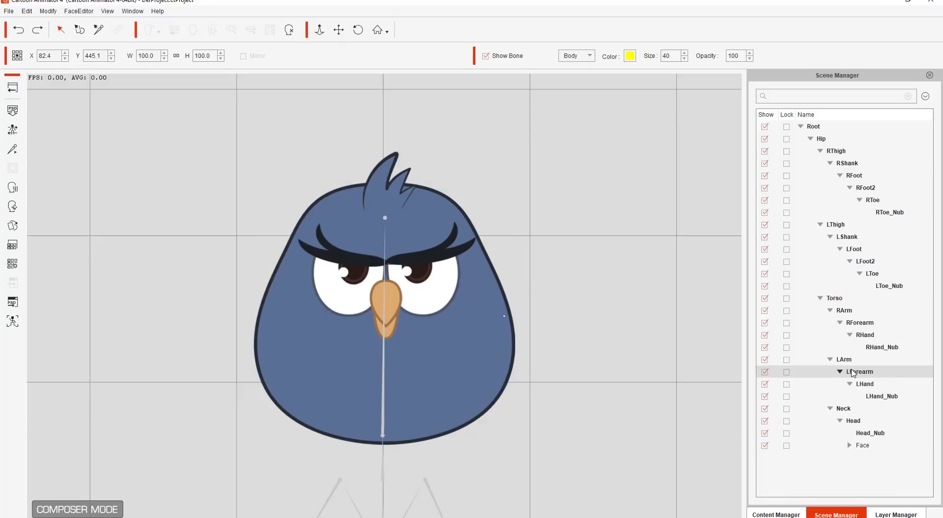
left_click(849, 446)
left_click(877, 449)
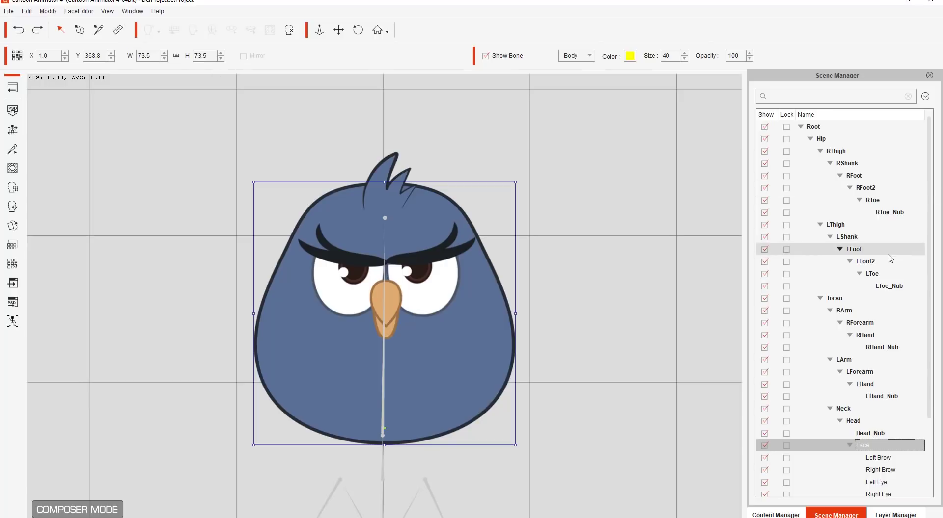
Step: Select the owl's Mouth in the layer list and open the Sprite Editor for it
left_click(896, 515)
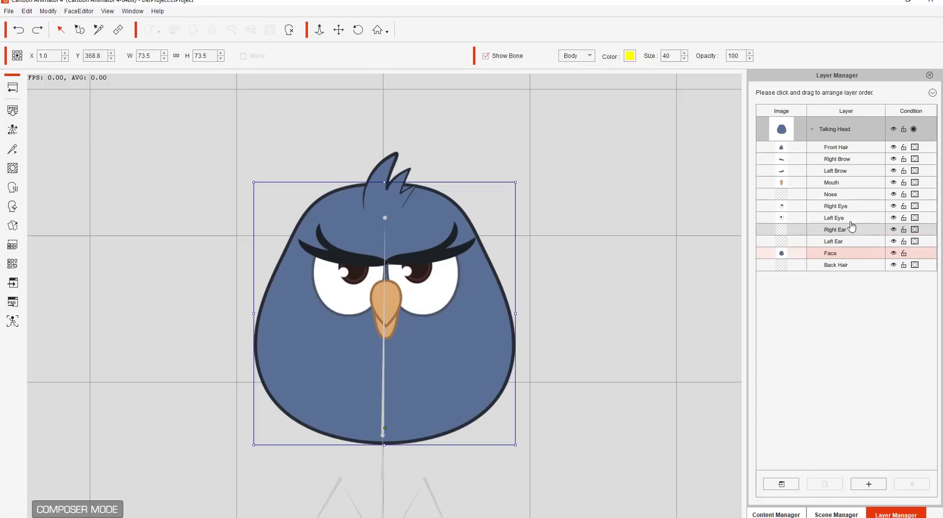
left_click(837, 172)
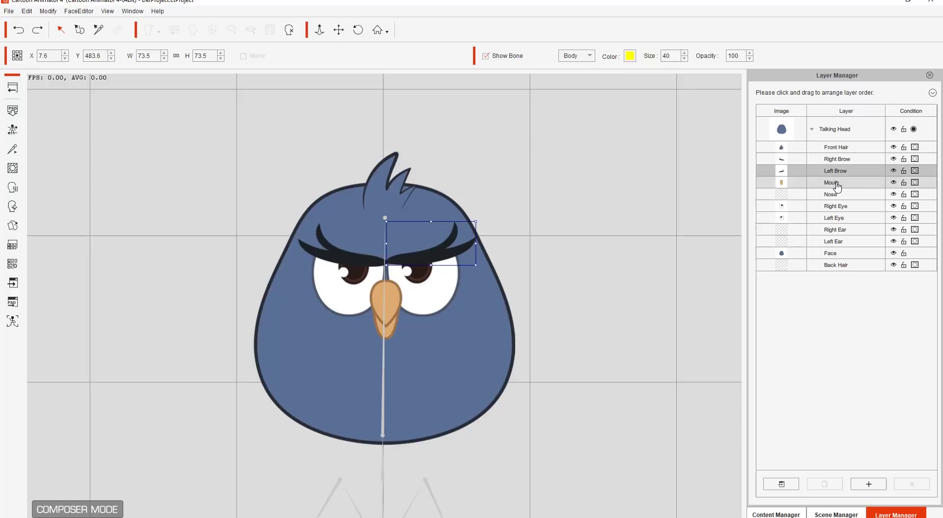
left_click(836, 186)
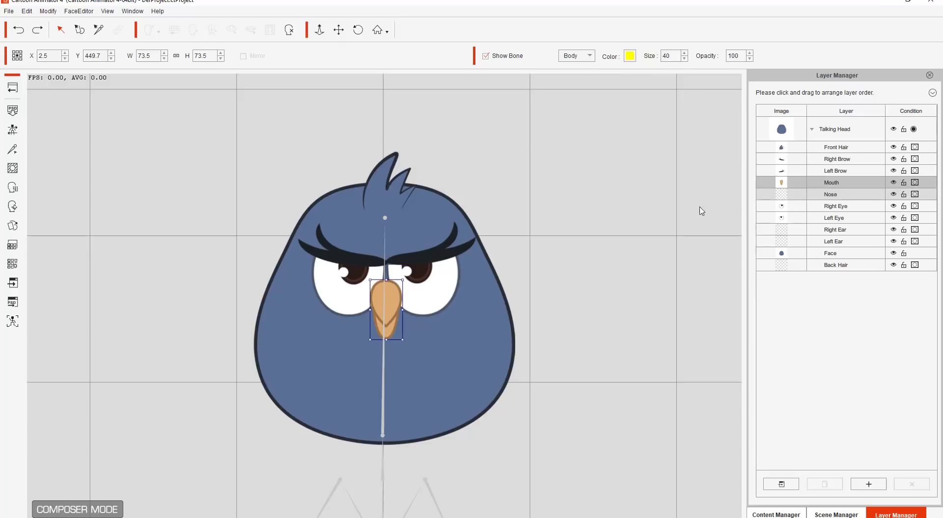
left_click(12, 227)
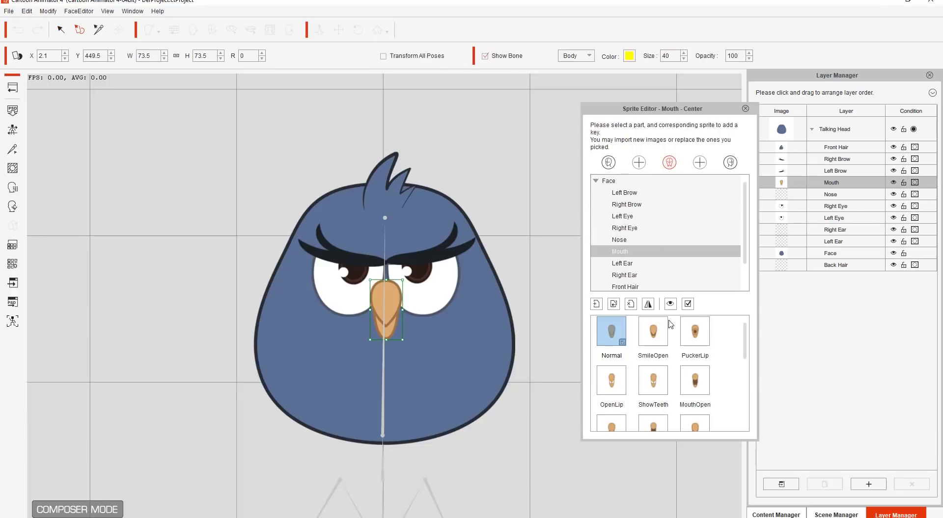
Step: Preview the owl's mouth sprites, including PuckerLip, MouthOpen and ShowTeeth, and return to the Normal sprite
left_click(694, 336)
left_click(692, 385)
left_click(653, 381)
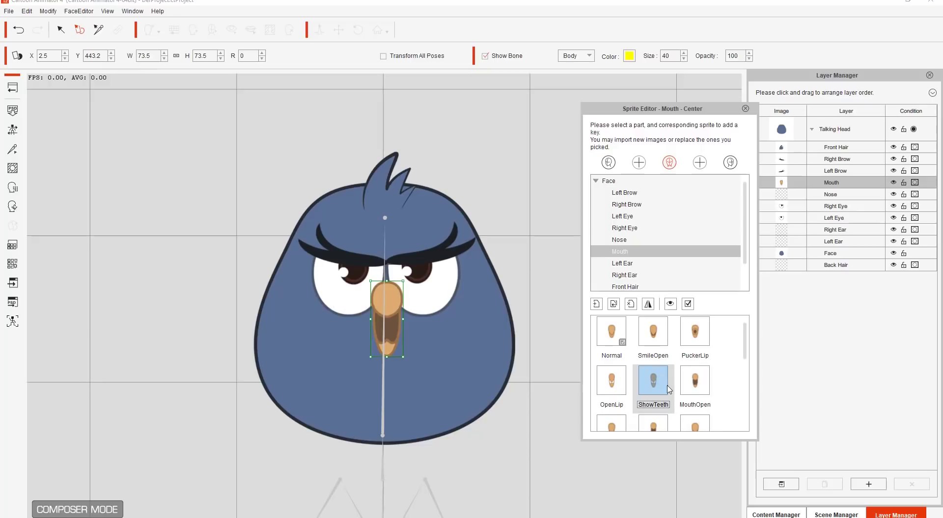
left_click(655, 423)
left_click(621, 427)
scroll(620, 381, "down", 1)
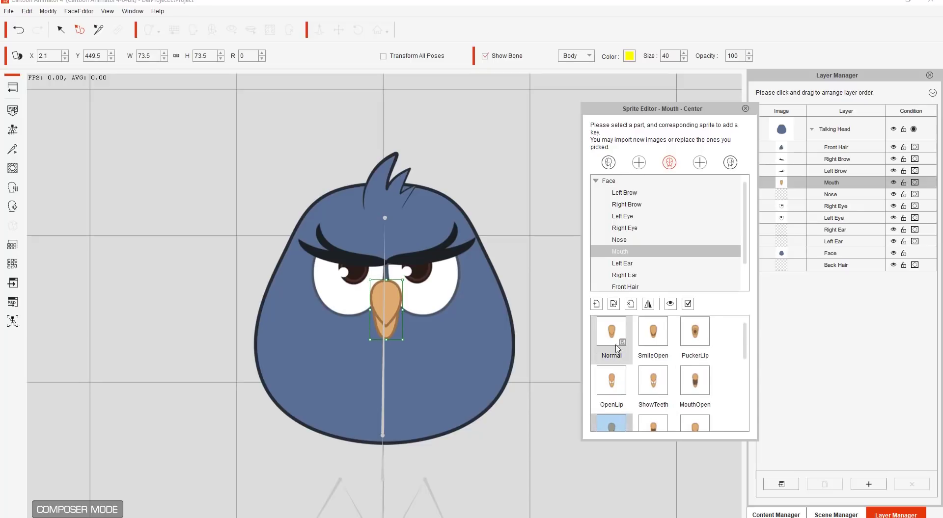
left_click(617, 337)
scroll(620, 347, "up", 1)
left_click(612, 334)
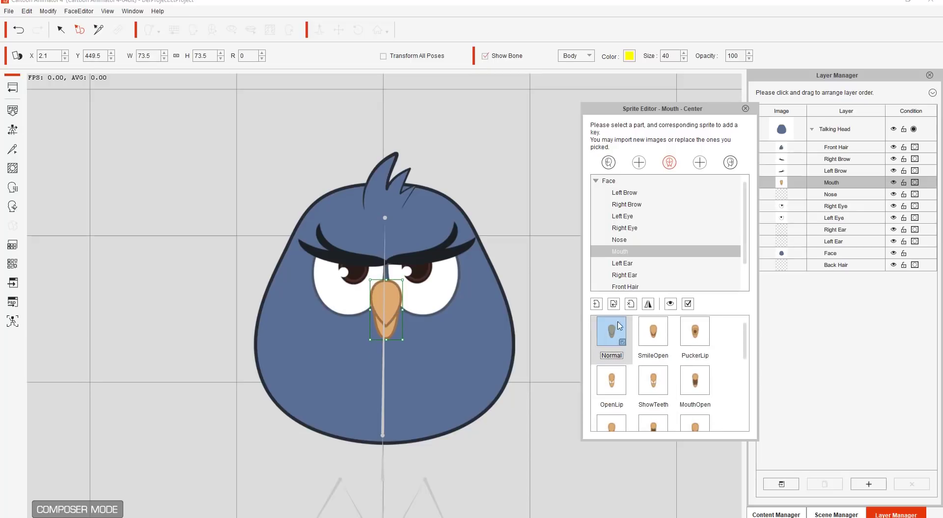
Step: View the owl's mouth sprites for the Right and Left head angles and return to the Center angle
left_click(608, 162)
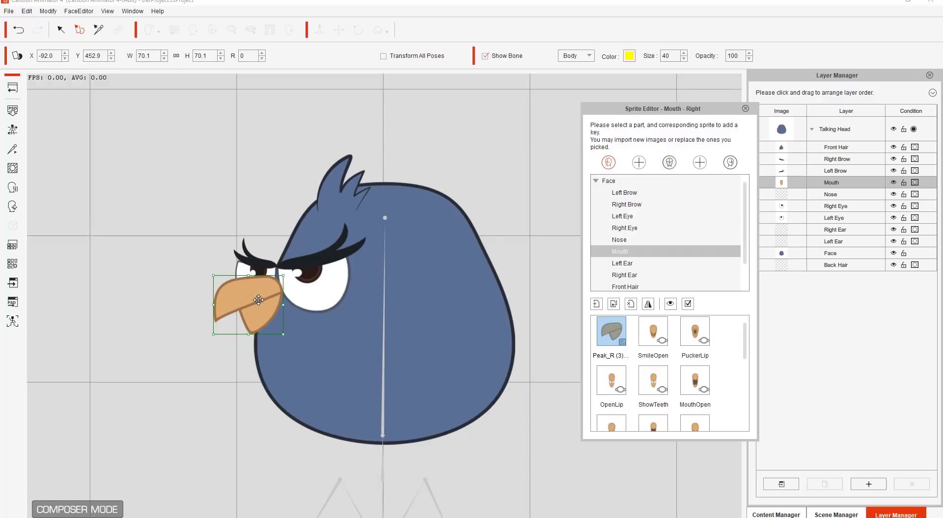
left_click(730, 162)
left_click(669, 162)
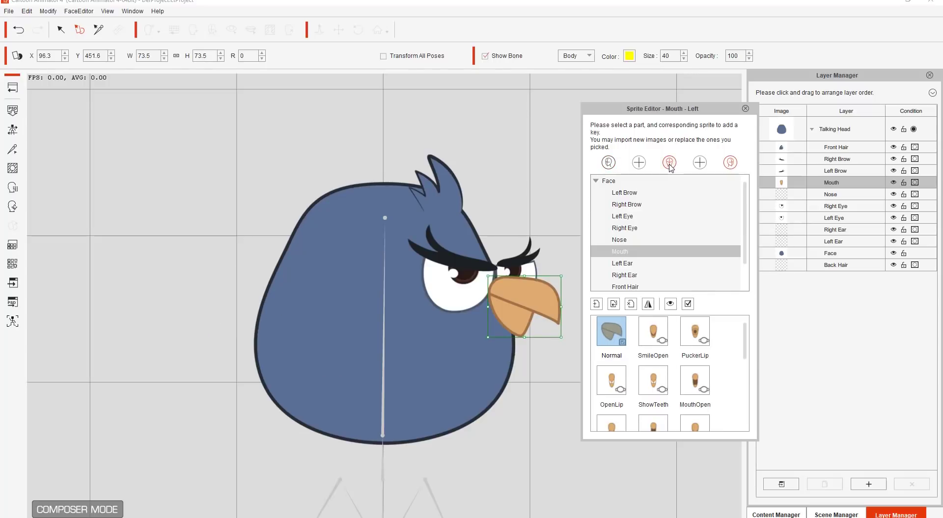
Step: Preview the Left Eye sprites SmileClose, EyeClose, IrisChange and EyeSquint, return to Normal, and close the Sprite Editor
left_click(443, 296)
left_click(653, 331)
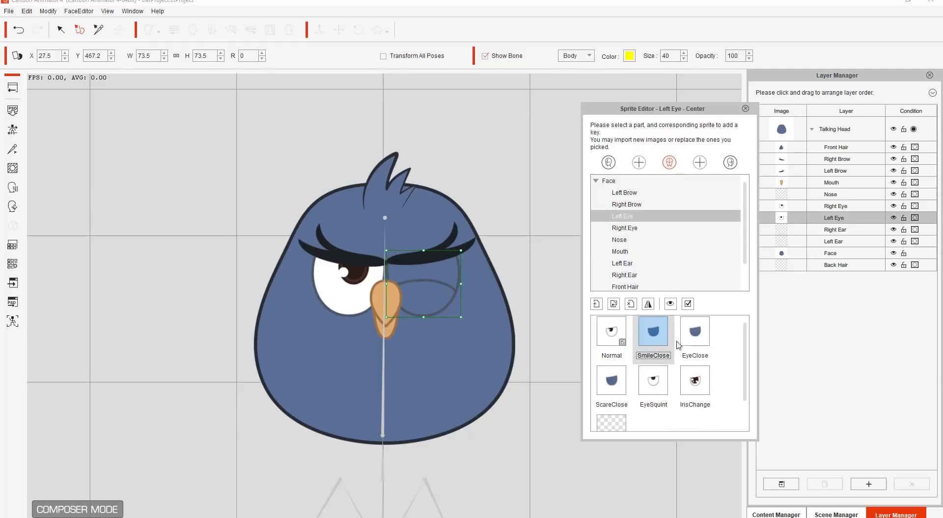
left_click(694, 331)
left_click(695, 383)
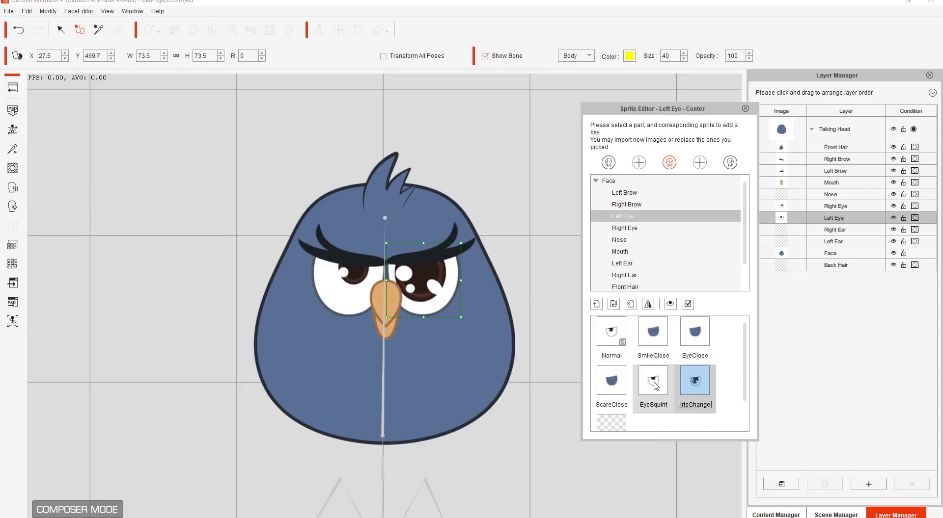
left_click(654, 385)
left_click(611, 331)
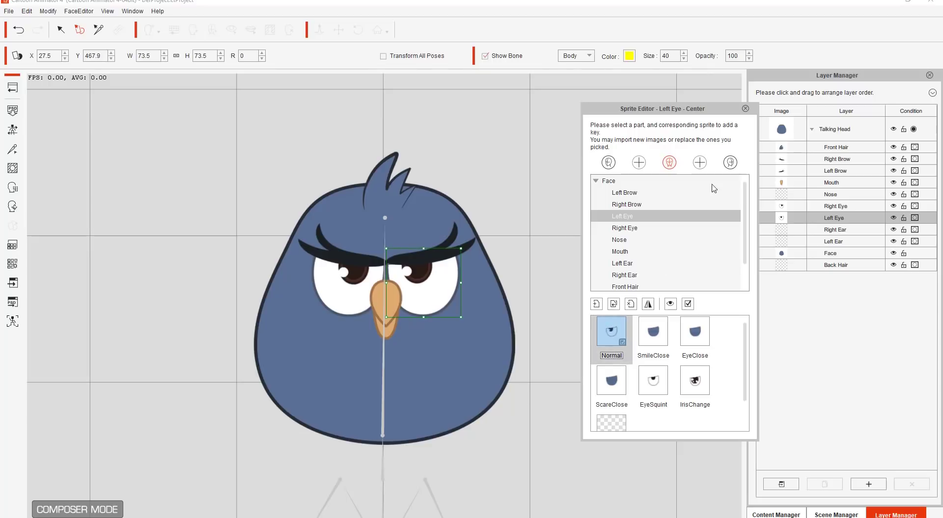
left_click(745, 109)
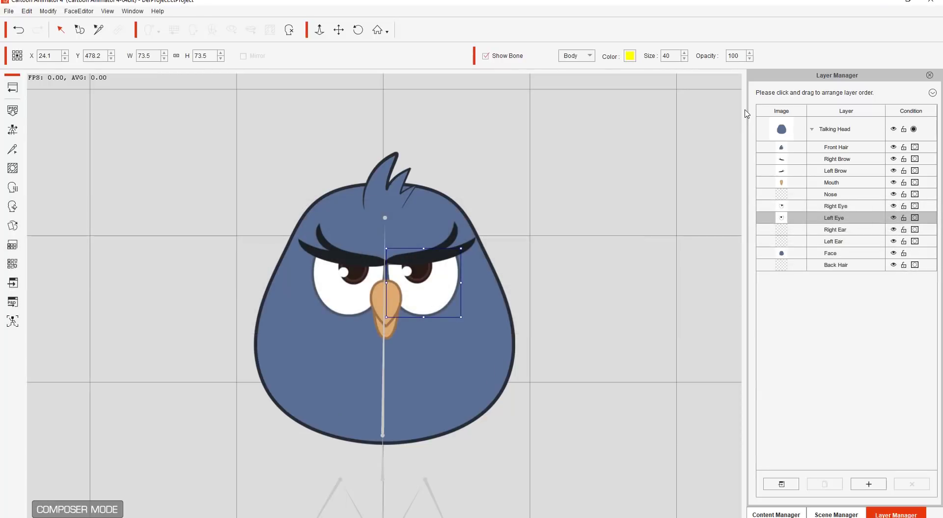
Step: Move the owl's Face layer slightly upward to test how its child parts follow, and undo the move
left_click(840, 253)
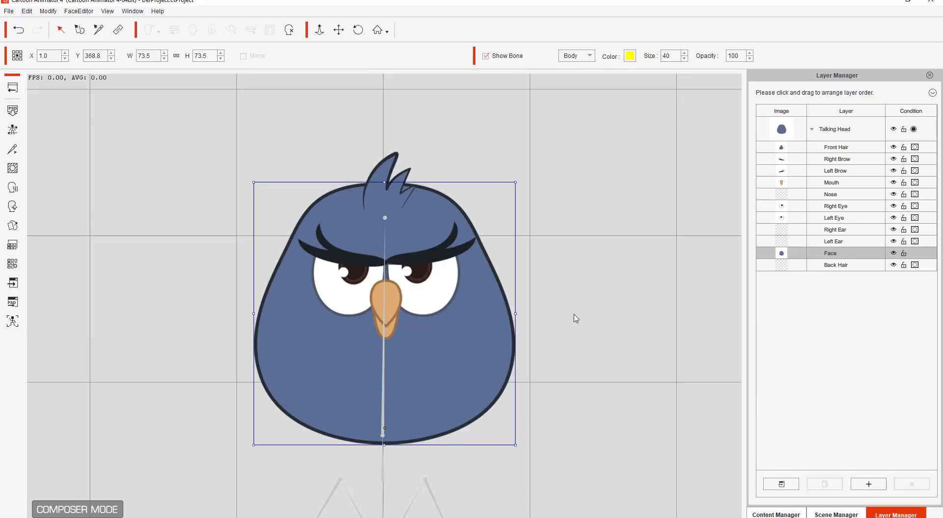
left_click_drag(464, 365, 475, 333)
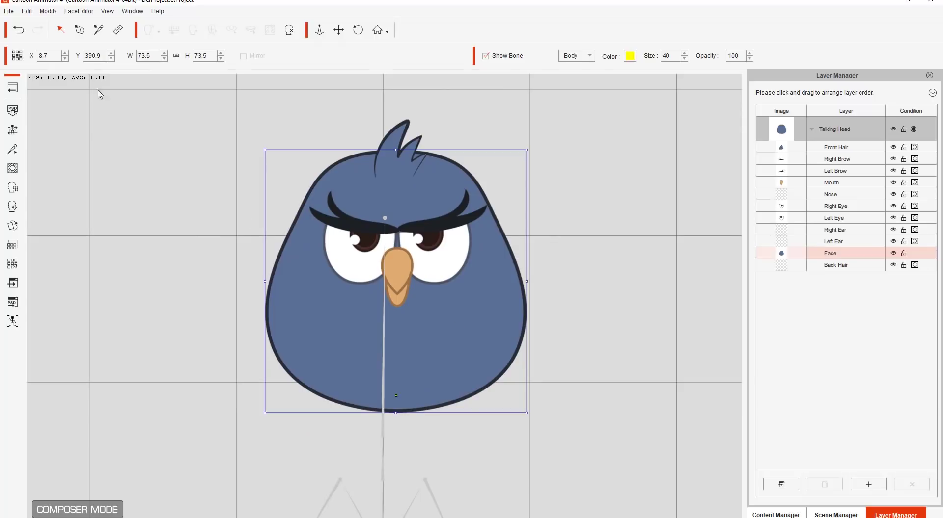
left_click(18, 30)
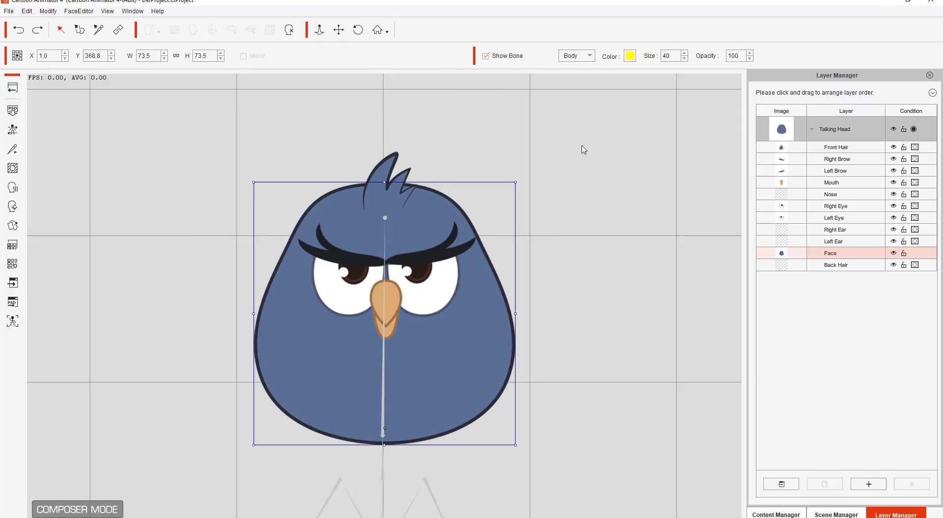
Step: Turn off the bone display for the owl's head
left_click(485, 56)
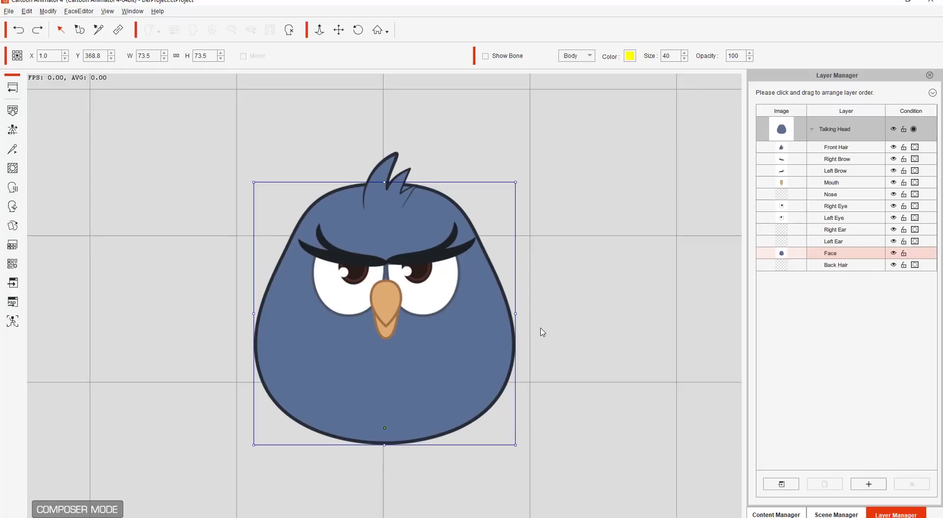
scroll(544, 261, "up", 3)
left_click_drag(543, 290, 543, 285)
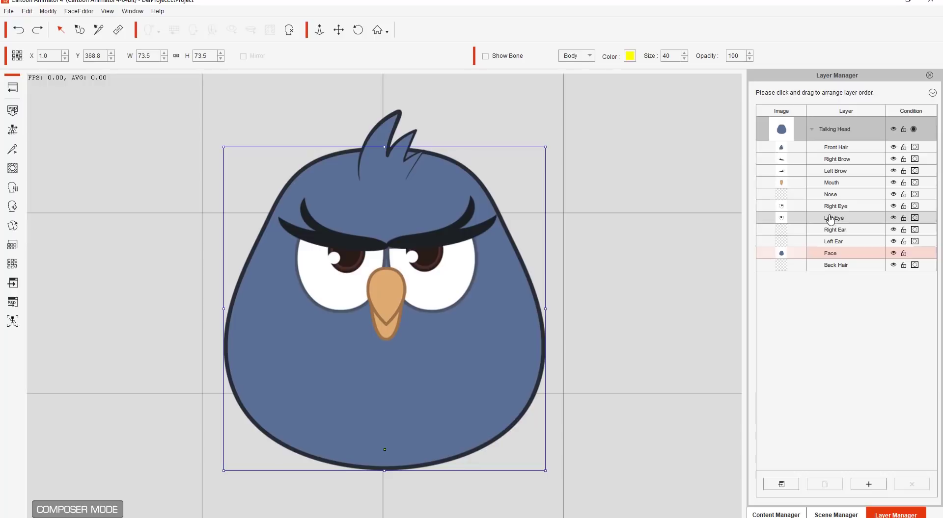
Step: Add the Belly image from the SourceImage folder as a new layer on top of the Face layer
left_click(847, 252)
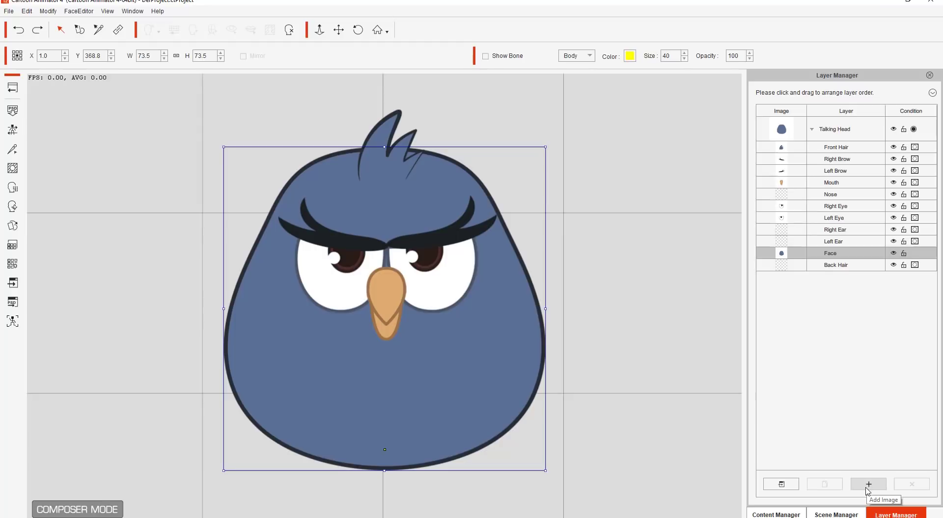
left_click(867, 484)
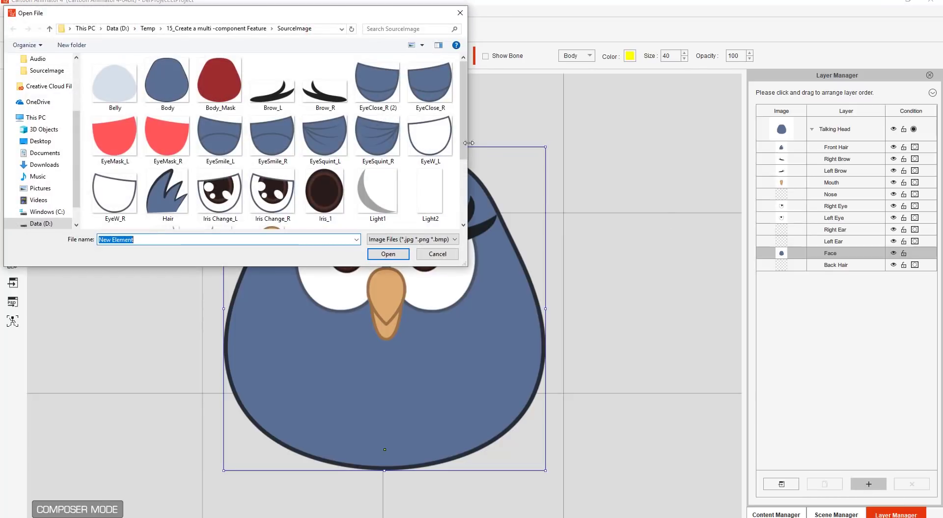
double_click(120, 90)
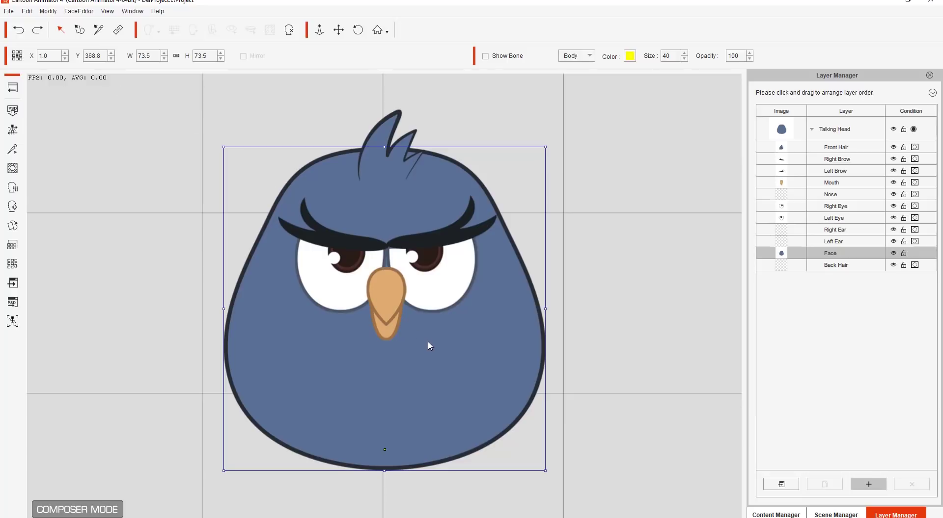
Step: Scale the Belly down to about 63.5 and place it on the lower body at about X 3.4, Y 386.0
left_click_drag(592, 336, 606, 241)
scroll(604, 295, "down", 3)
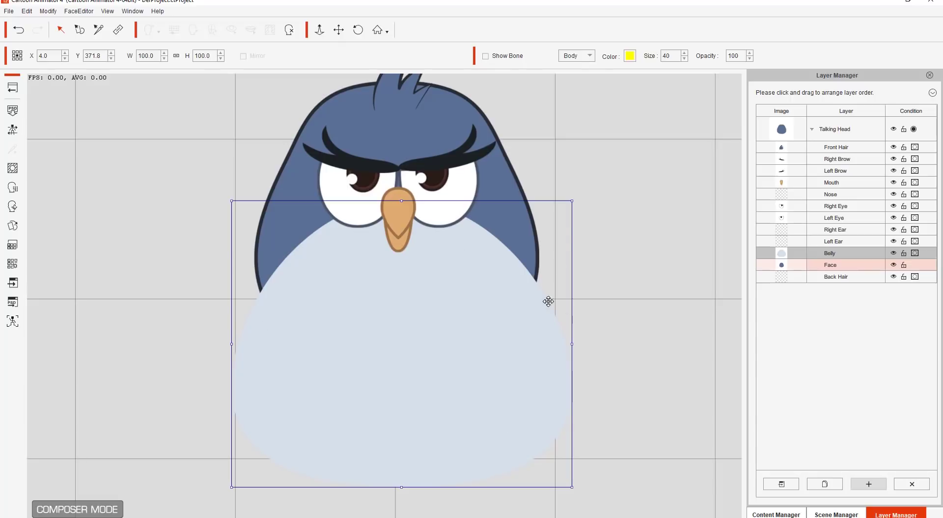
left_click_drag(570, 203, 525, 273)
left_click_drag(418, 330, 417, 309)
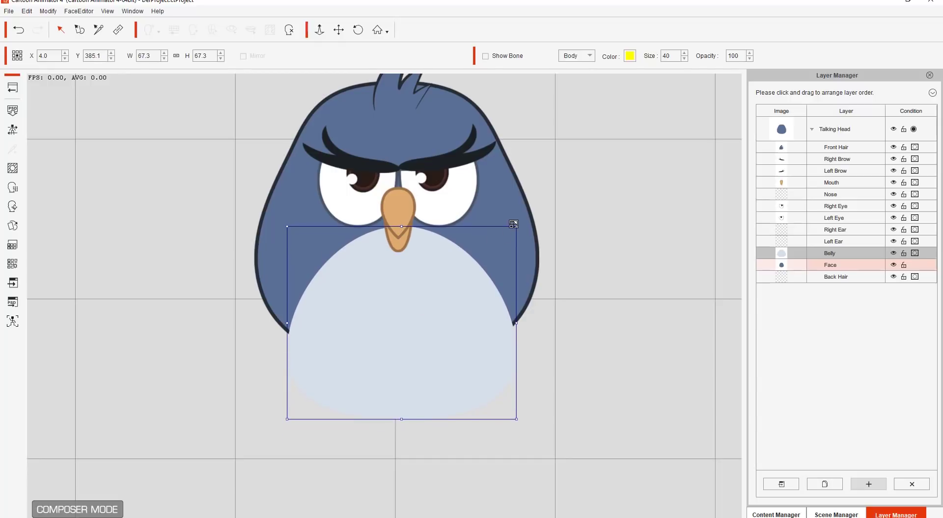
left_click_drag(513, 224, 509, 233)
left_click_drag(444, 304, 442, 304)
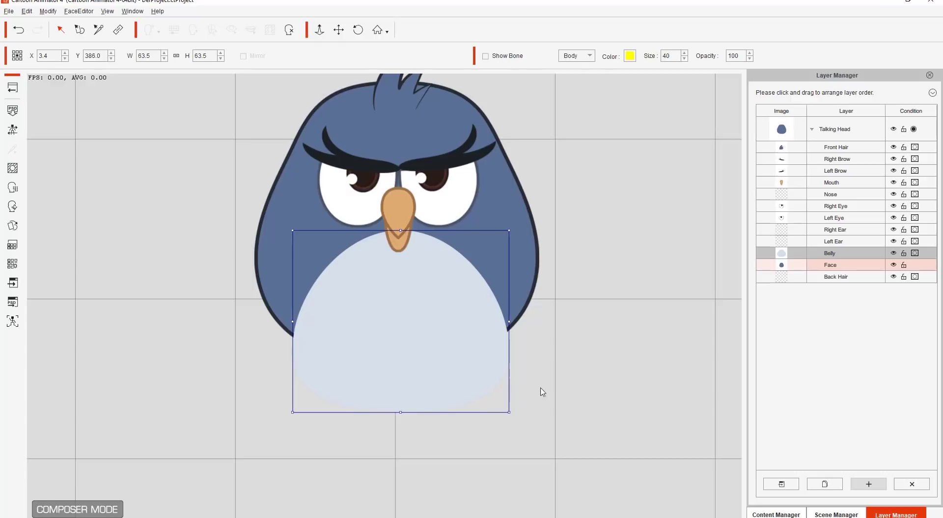
Step: Enable the mask on the Belly layer so it is clipped to the Face shape, toggling it off and on to compare
scroll(541, 391, "up", 5)
left_click_drag(578, 348, 546, 283)
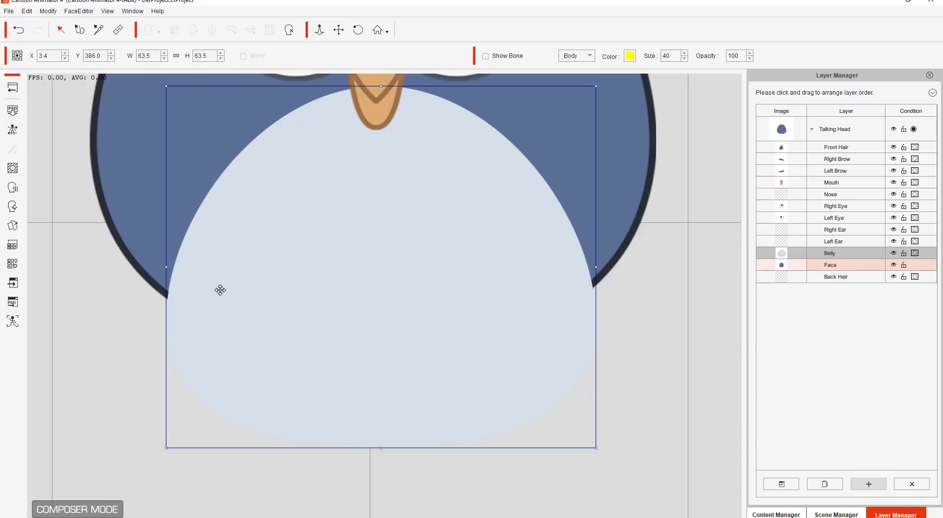
left_click(914, 254)
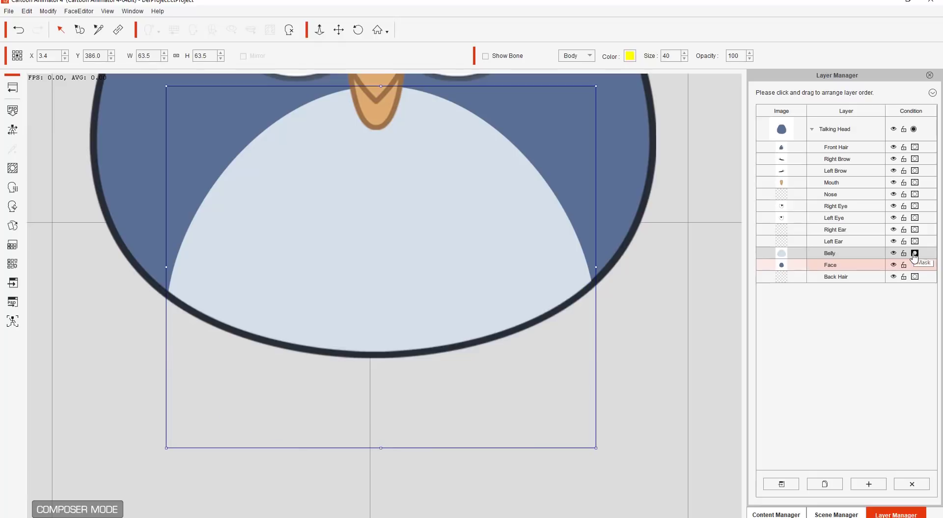
left_click(913, 254)
left_click(914, 254)
left_click(914, 254)
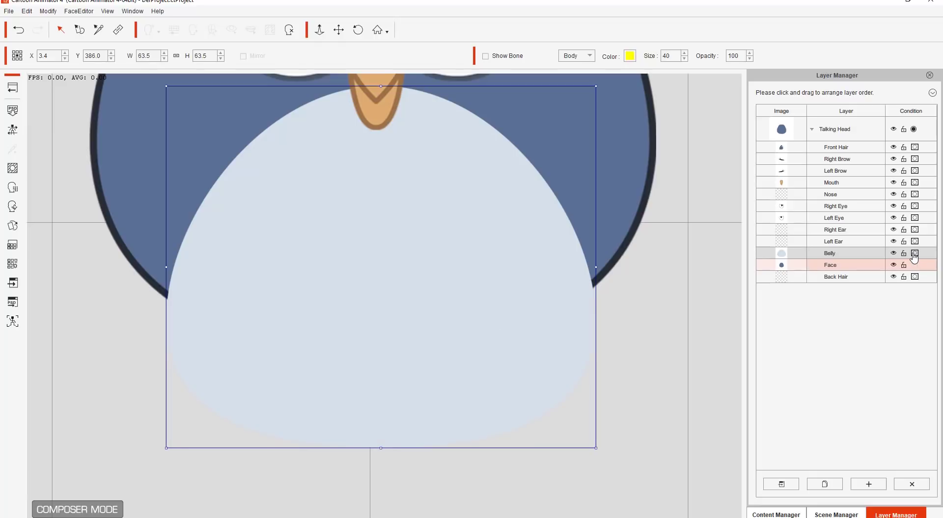
left_click(914, 254)
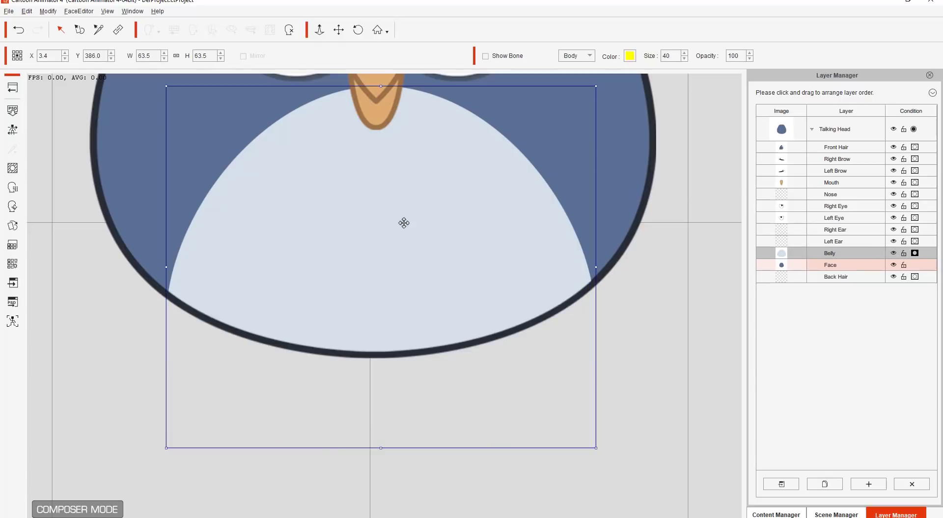
left_click_drag(417, 197, 455, 252)
scroll(454, 251, "down", 5)
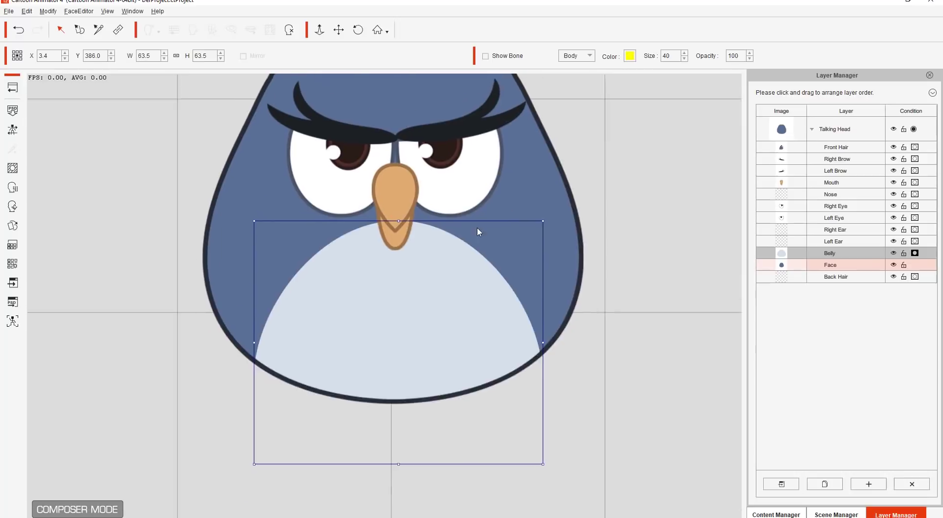
scroll(493, 255, "down", 3)
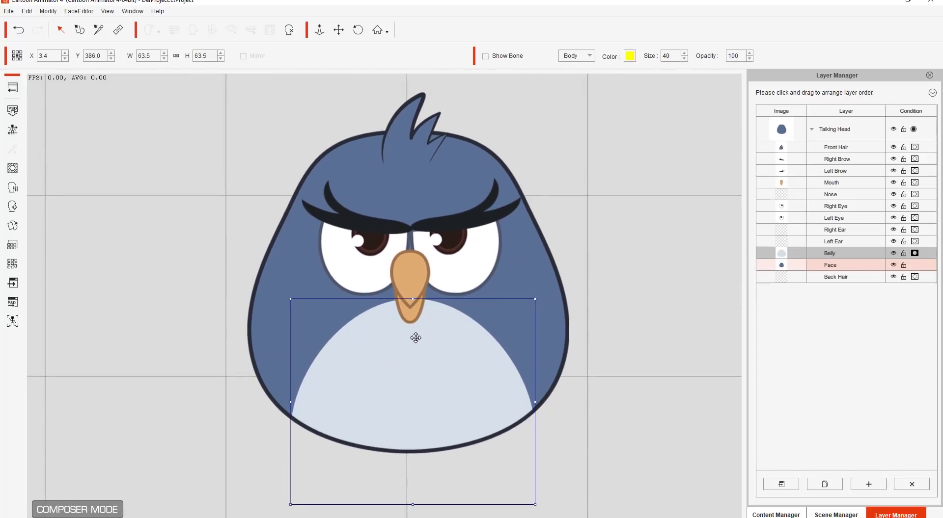
Step: Open the 360 Head Creator for the owl's head, choose the left-facing angle and preview the head turning
left_click(13, 207)
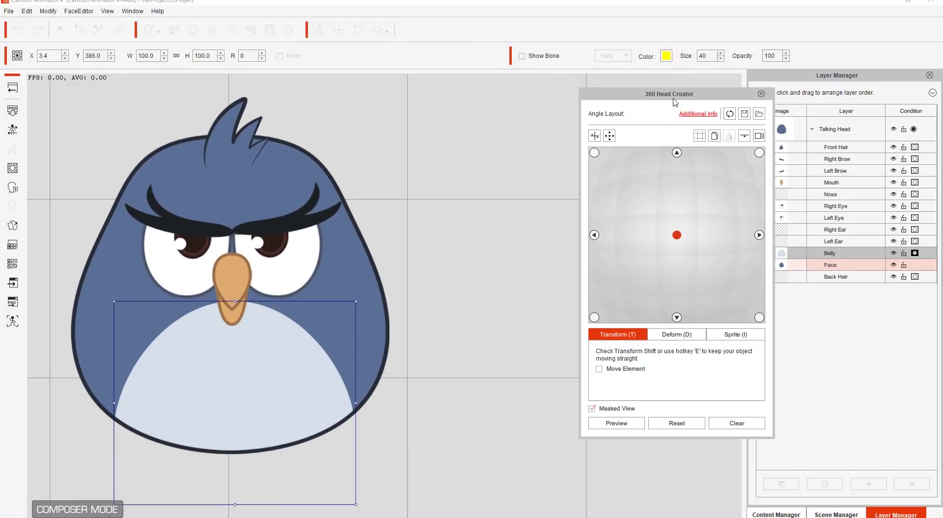
left_click_drag(674, 101, 561, 122)
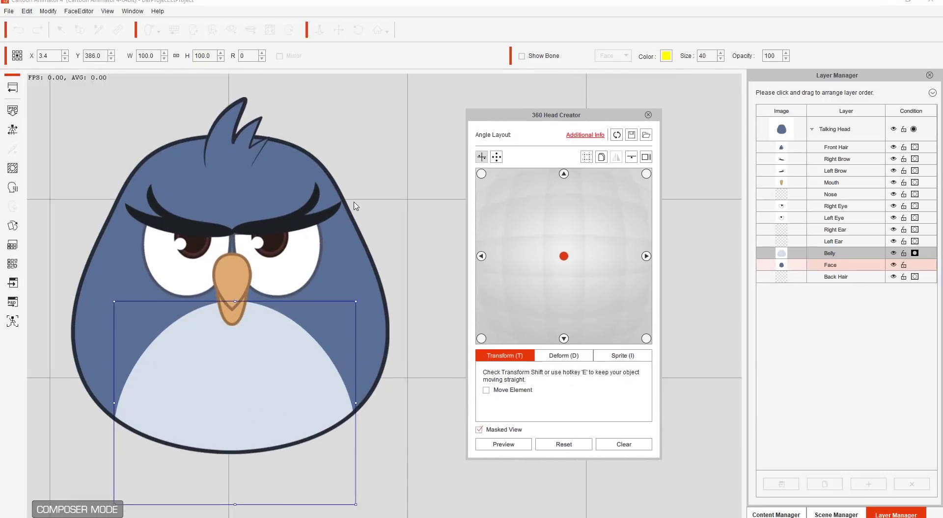
left_click(483, 258)
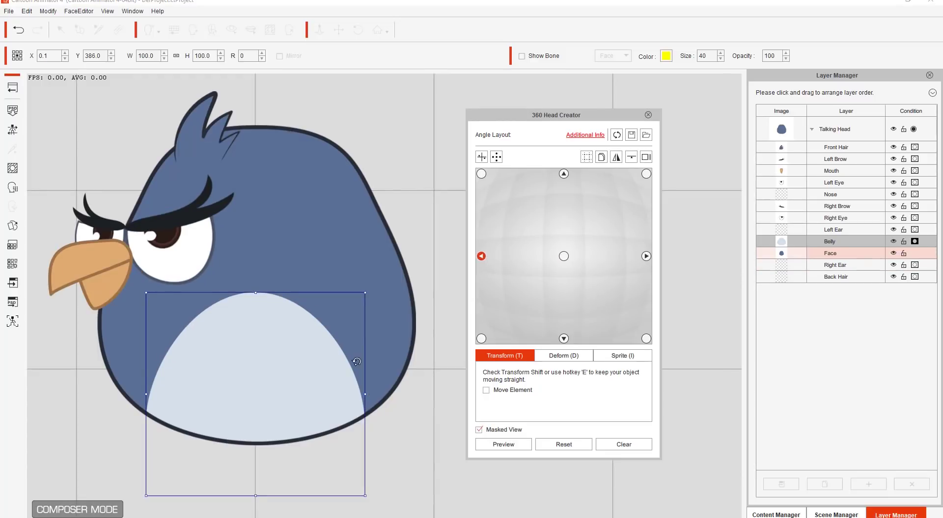
left_click(503, 444)
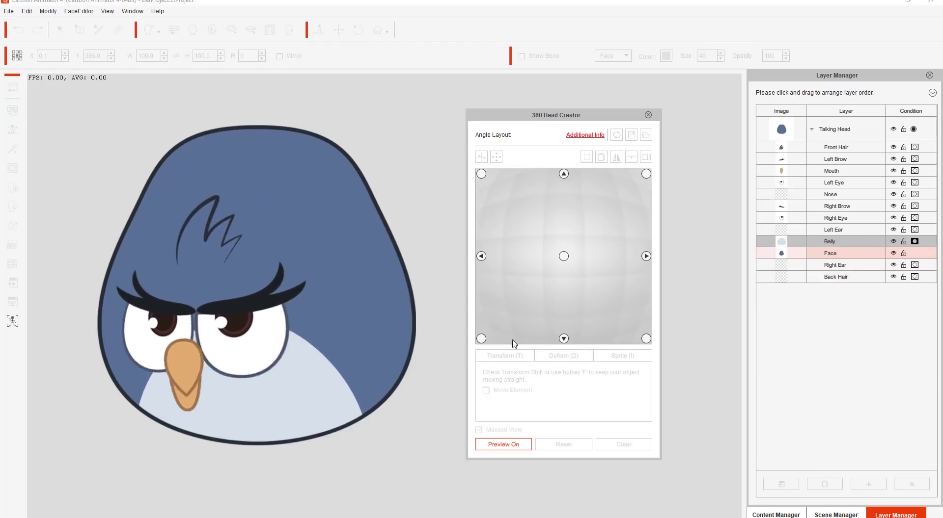
left_click(507, 445)
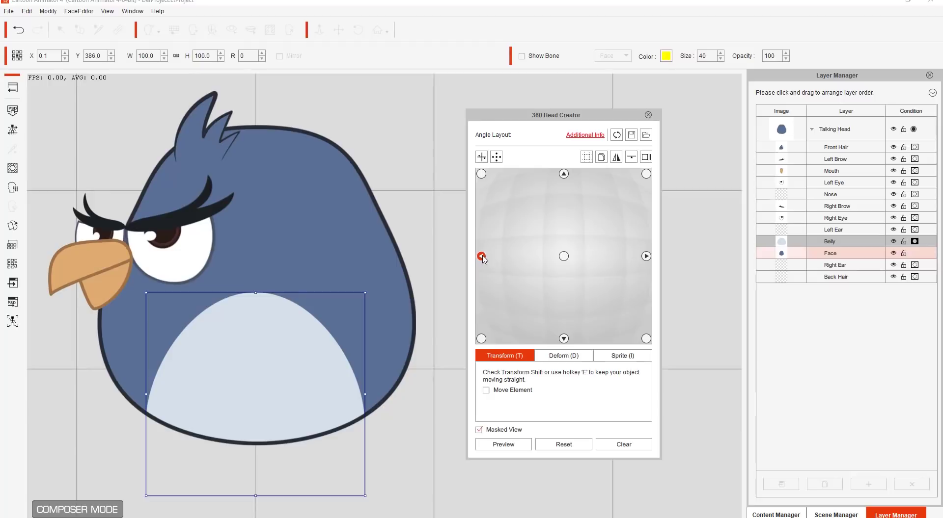
Step: Move the Belly to about X -77.6, Y 386.5 in the left angle, X -54.4, Y 336.8 in the lower-left and X -98.9, Y 436.1 in the upper-left
left_click_drag(309, 349, 173, 348)
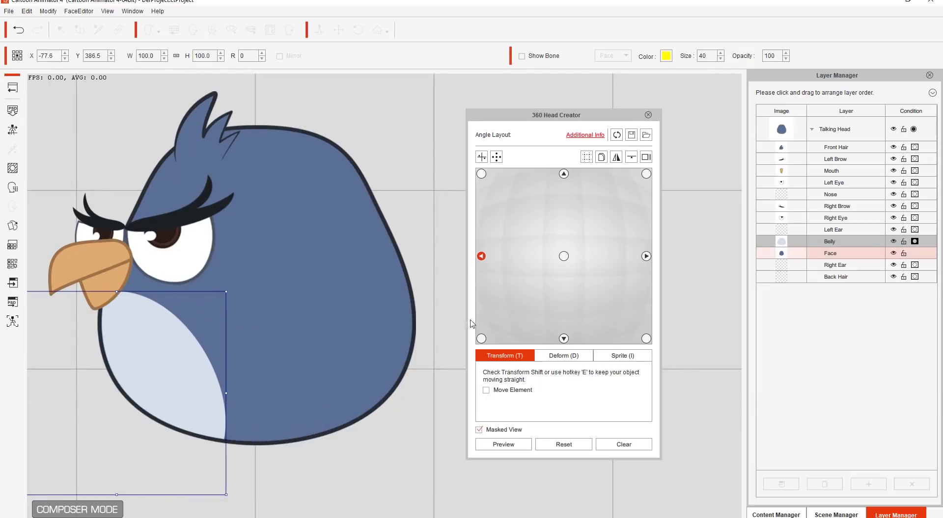
left_click(481, 339)
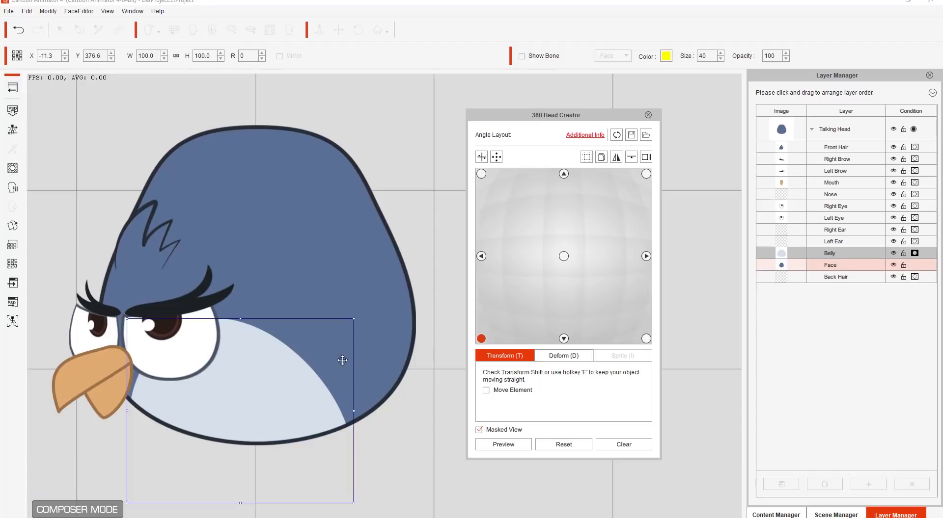
left_click_drag(253, 371, 177, 442)
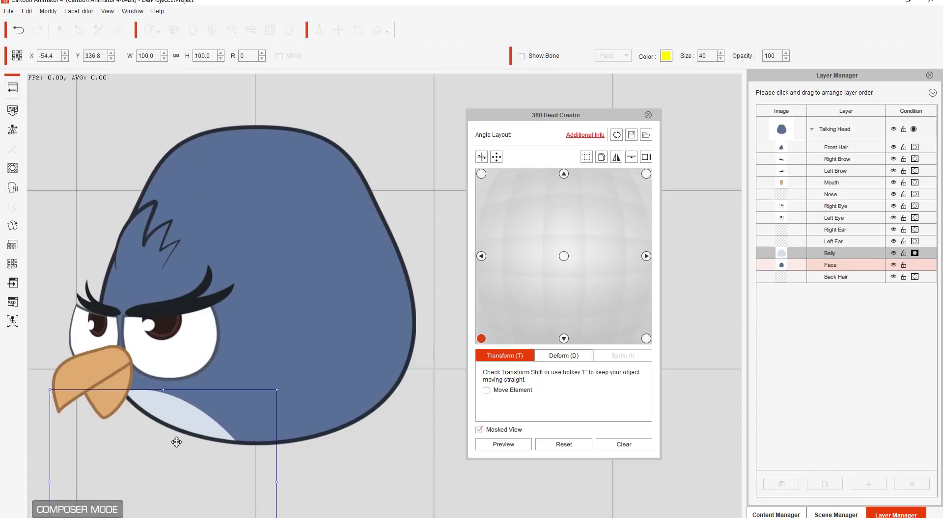
left_click(481, 175)
left_click_drag(250, 421, 87, 300)
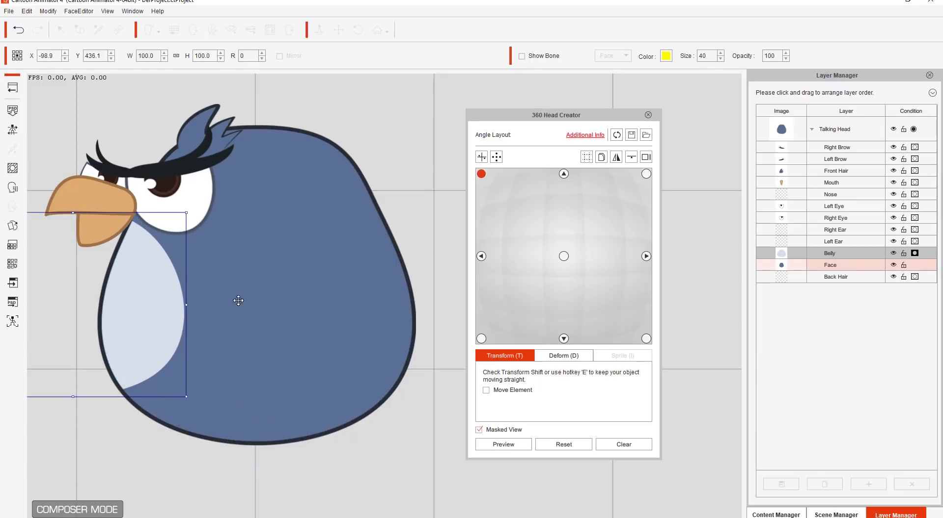
Step: Move the Belly to about Y 418.8 in the upward angle and Y 337.6 in the downward angle, and preview the head turning
left_click(564, 174)
left_click_drag(306, 382, 303, 317)
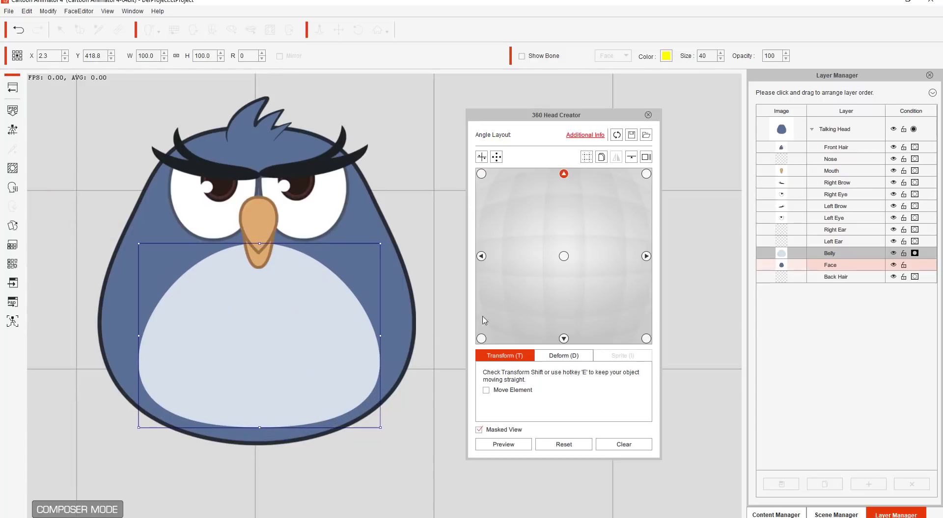
left_click(563, 339)
left_click_drag(317, 385, 316, 455)
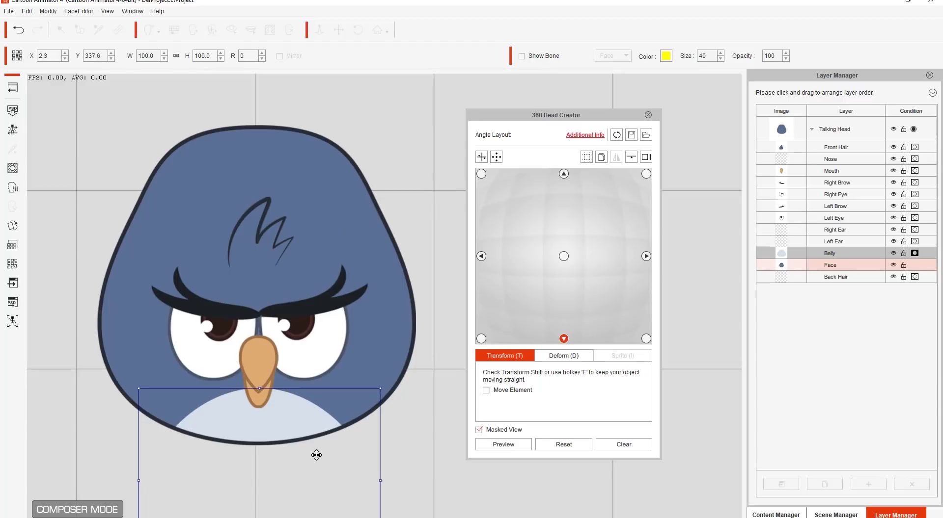
left_click(520, 445)
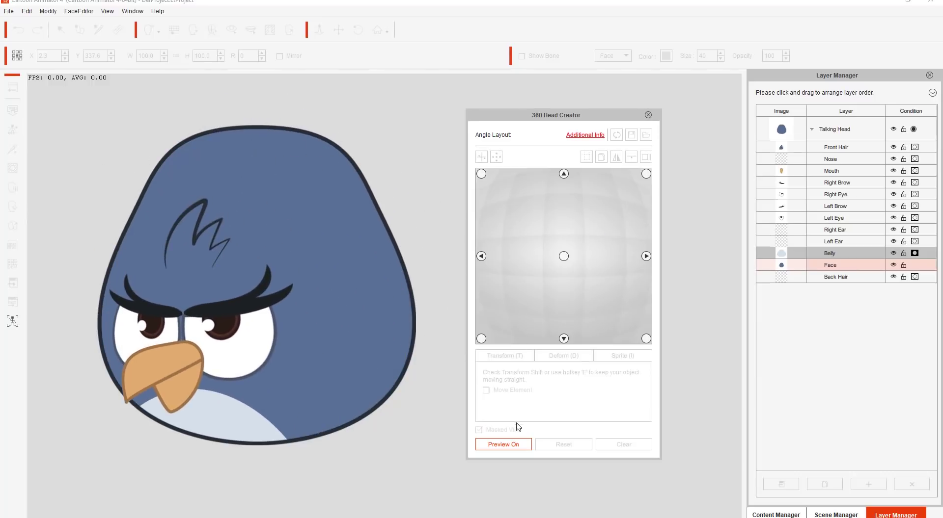
Step: Mirror the Belly's left-facing angle onto the right-facing angle with Transform, Deform and Layer for the selected target, and preview the head turning
left_click(512, 446)
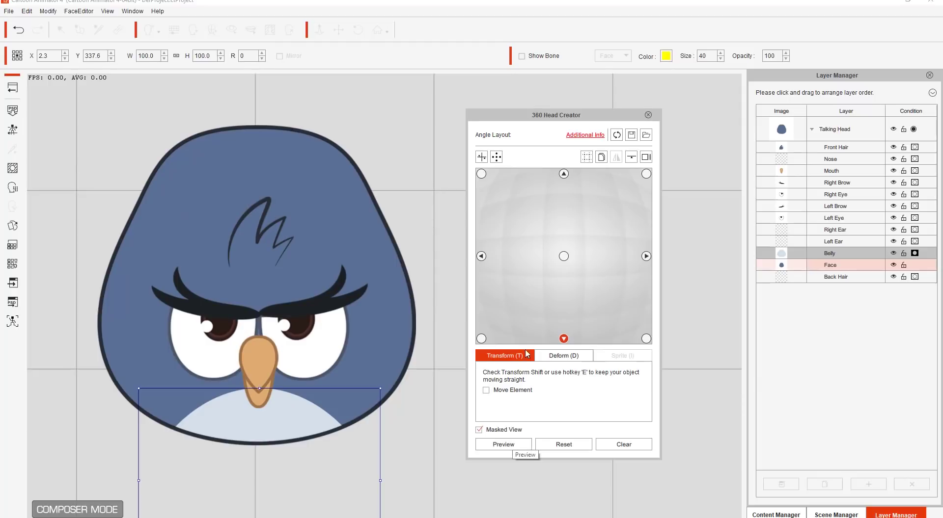
left_click(481, 256)
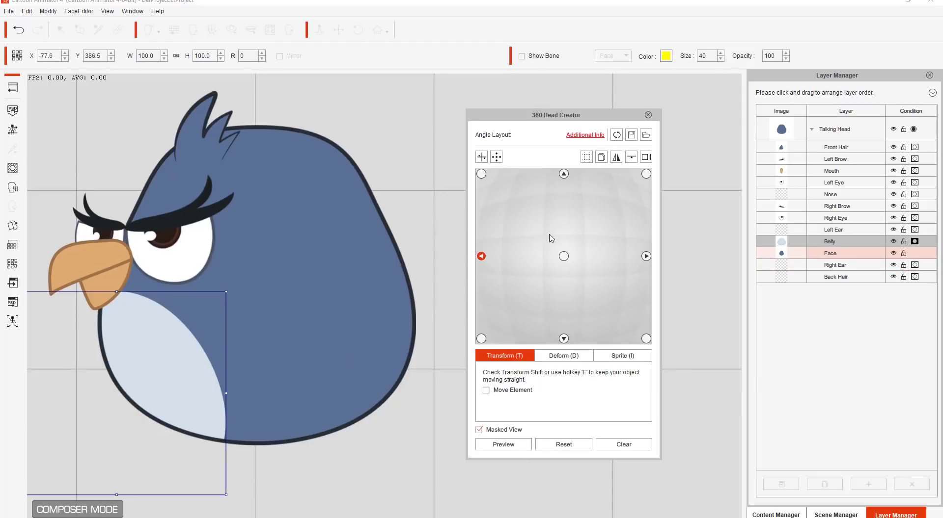
left_click(620, 158)
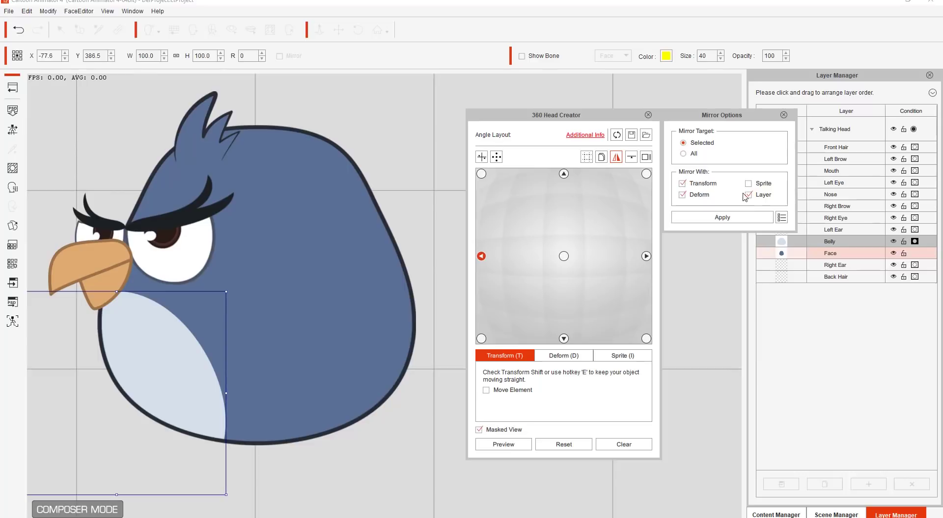
left_click(727, 219)
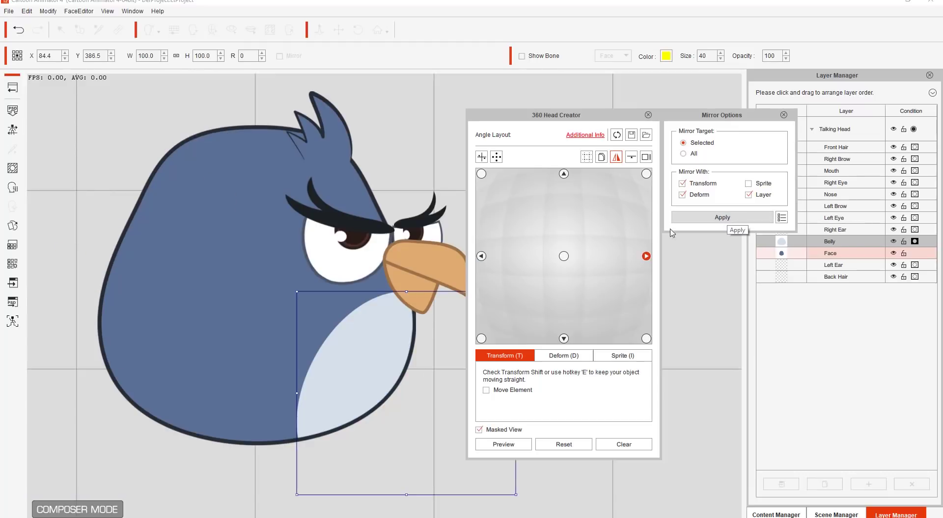
left_click(481, 256)
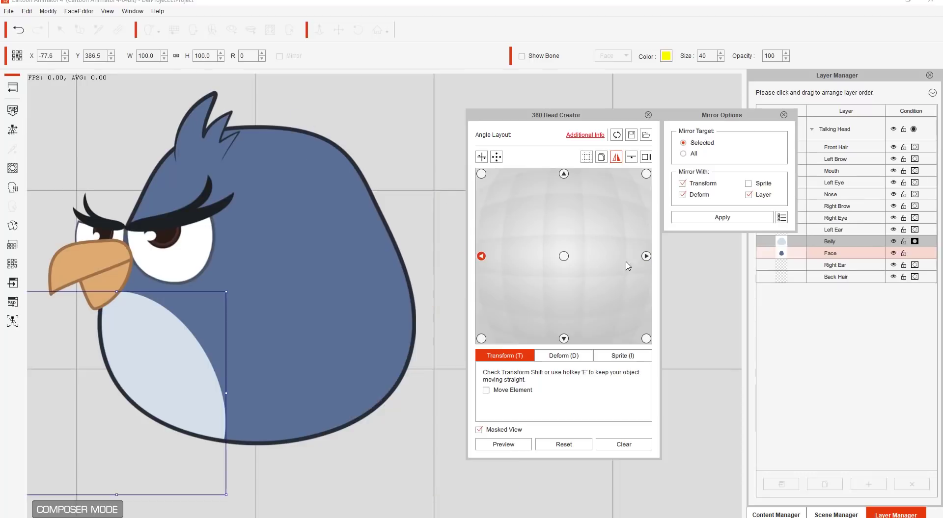
left_click(647, 256)
left_click(510, 445)
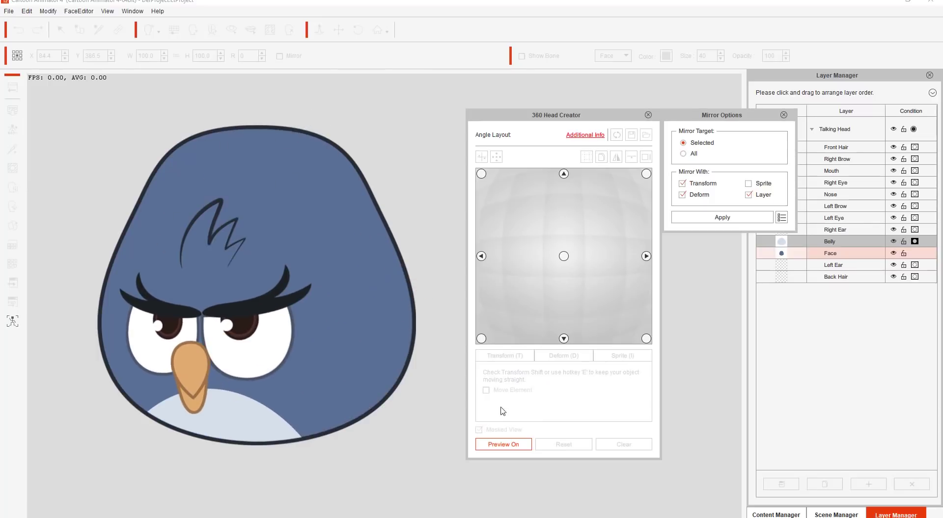
left_click(501, 443)
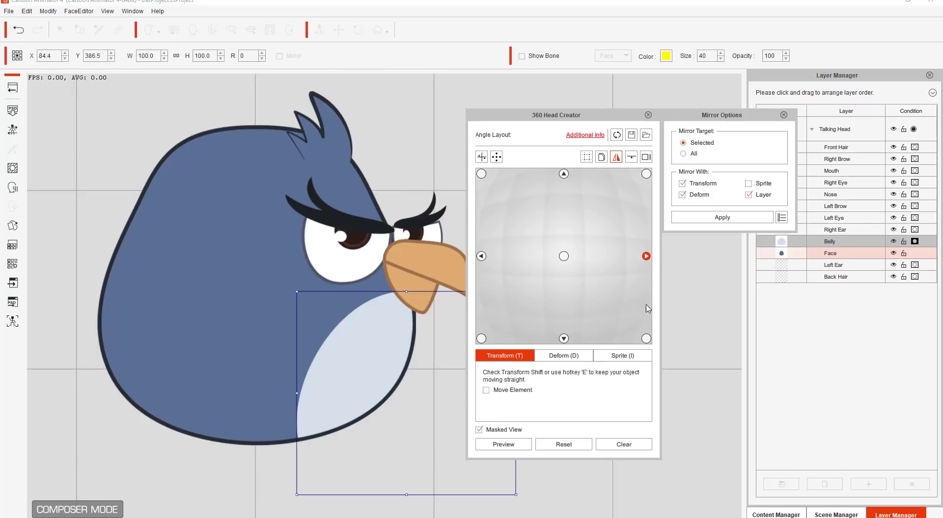
Step: Mirror the Belly's lower-left and upper-left angles onto the opposite side, preview the head turning, and close the 360 Head Creator at the front angle
left_click(647, 339)
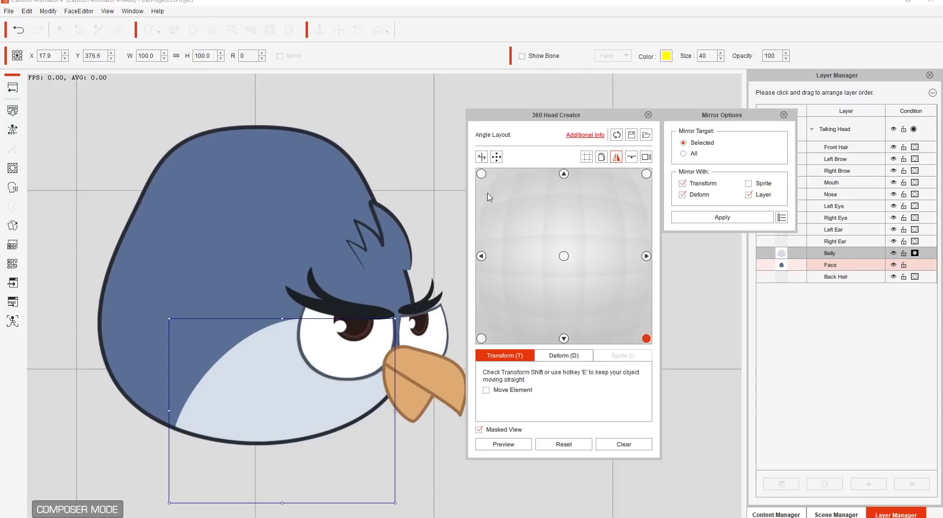
left_click(481, 339)
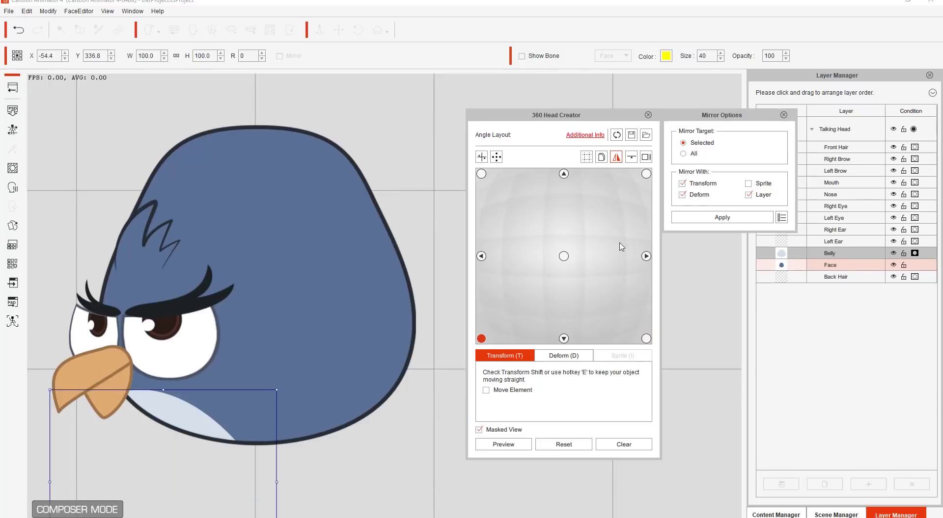
left_click(727, 217)
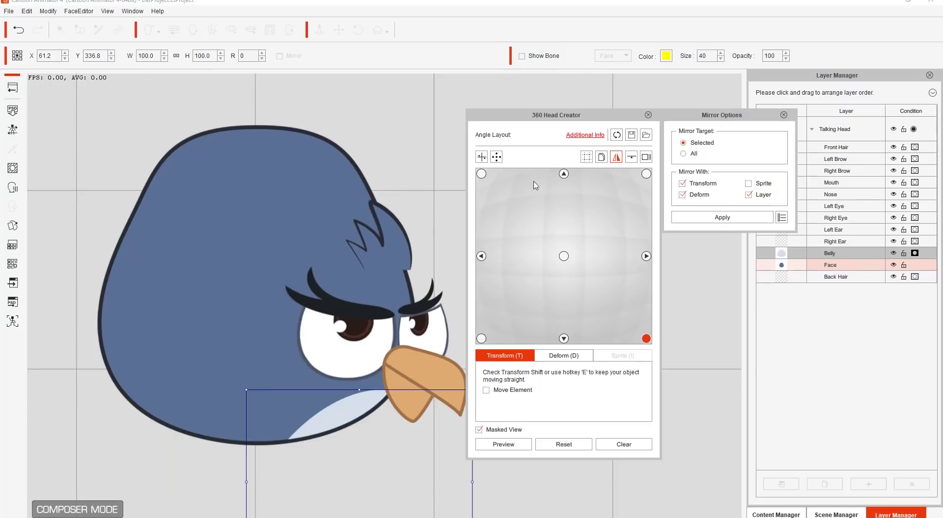
left_click(481, 175)
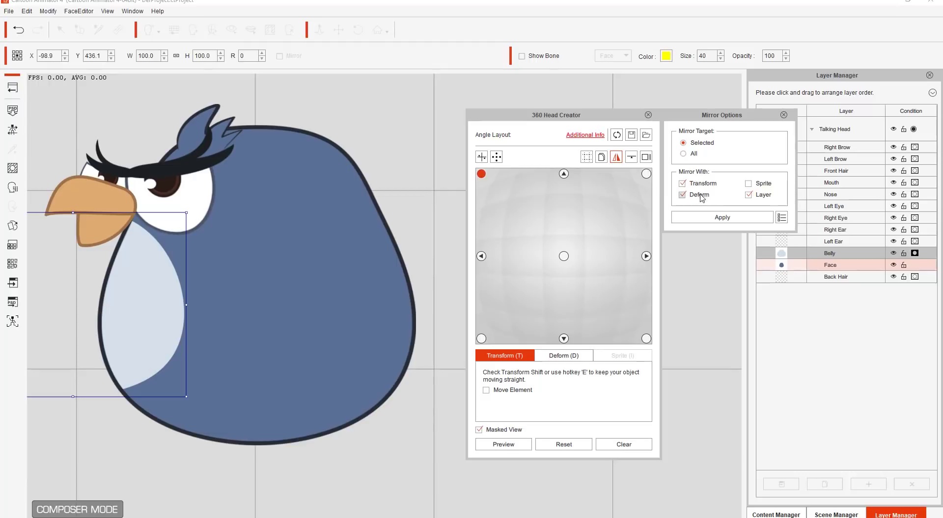
left_click(731, 219)
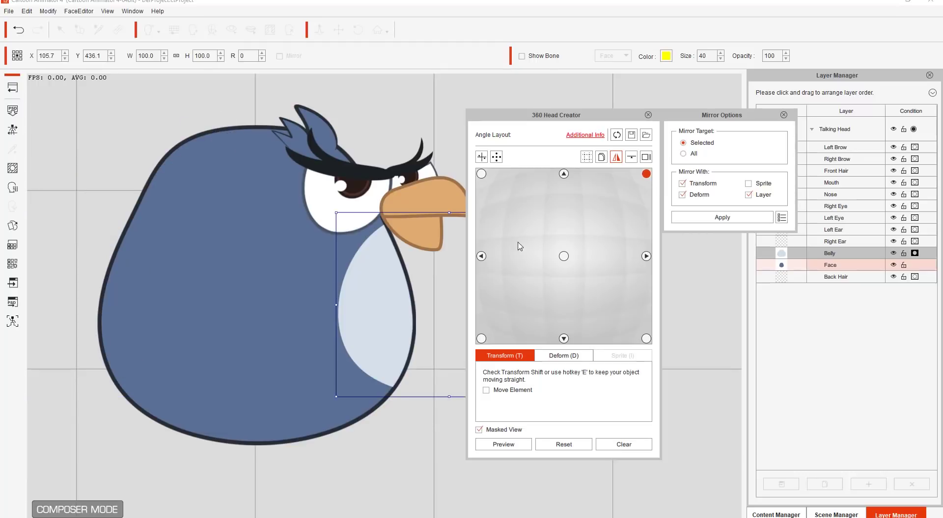
left_click(503, 445)
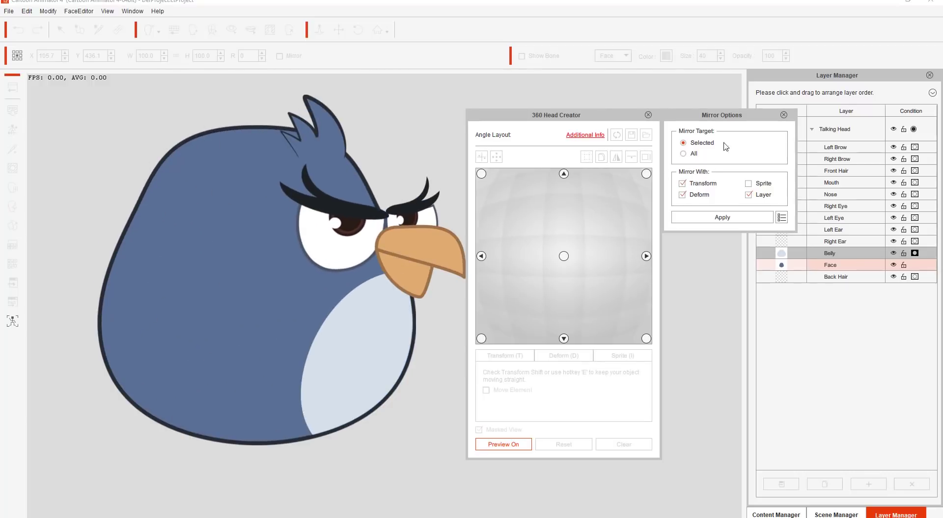
left_click(549, 288)
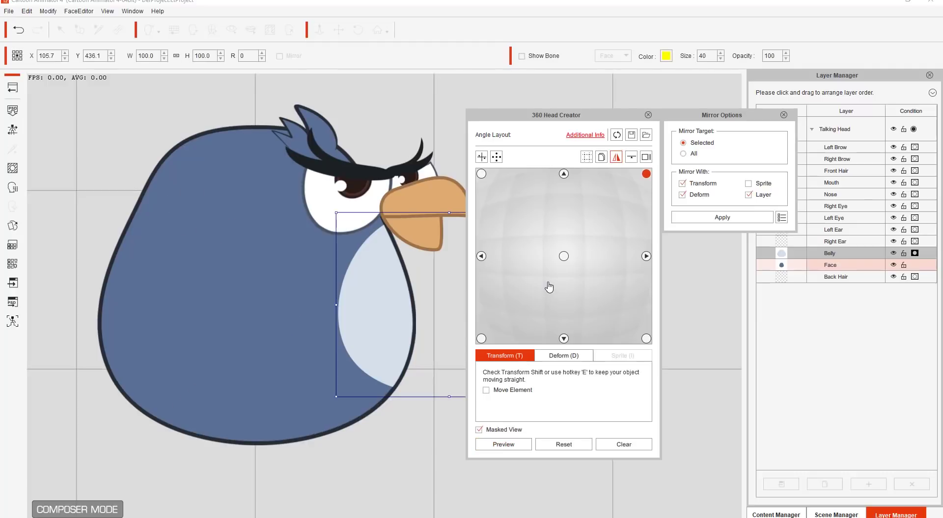
left_click(564, 257)
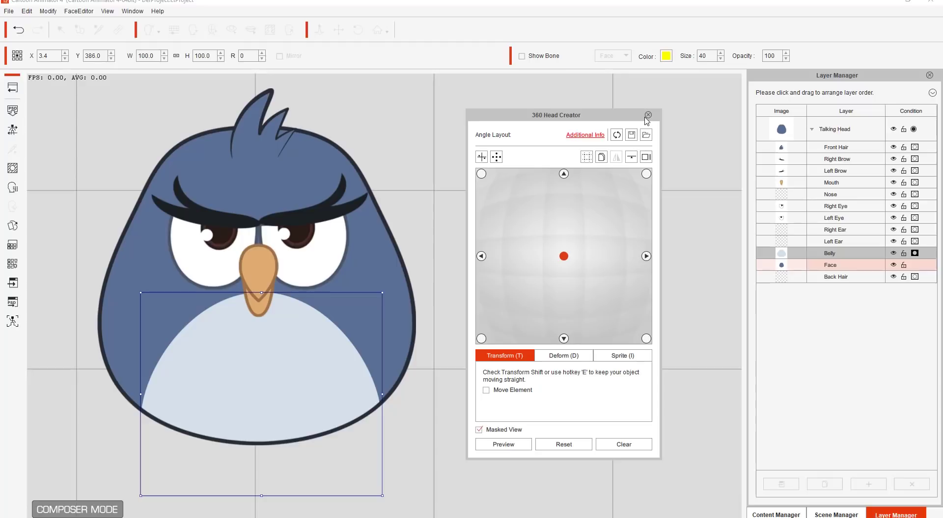
left_click(648, 115)
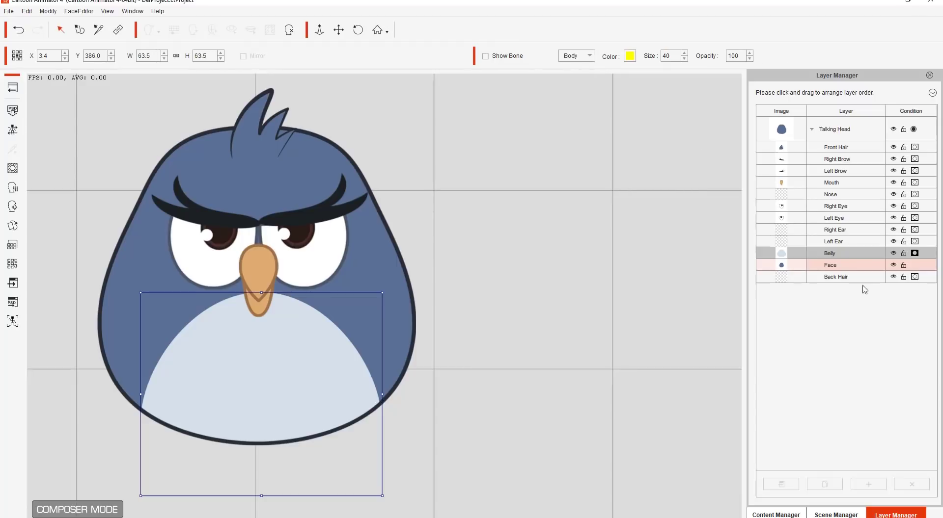
Step: Compare which layer-editing options are available for the Face, Belly and Right Ear layers
left_click(843, 268)
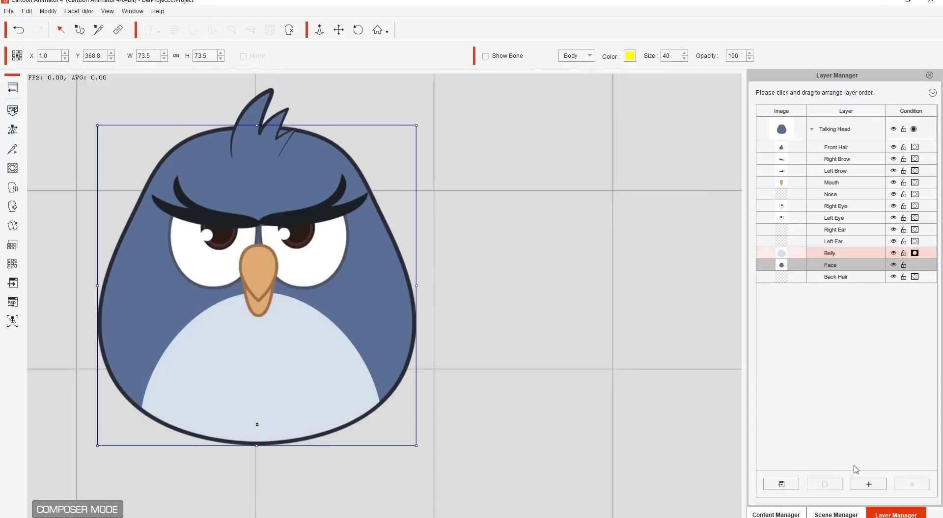
left_click(841, 254)
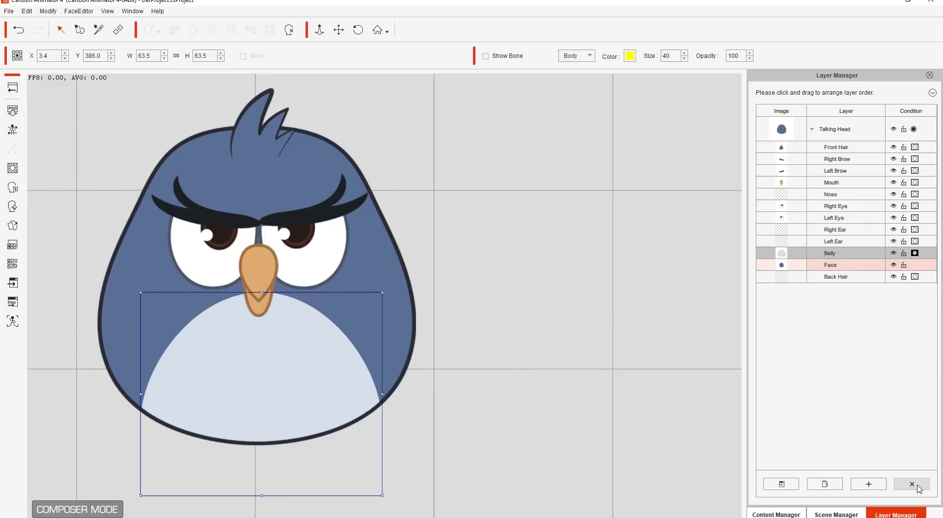
left_click(848, 268)
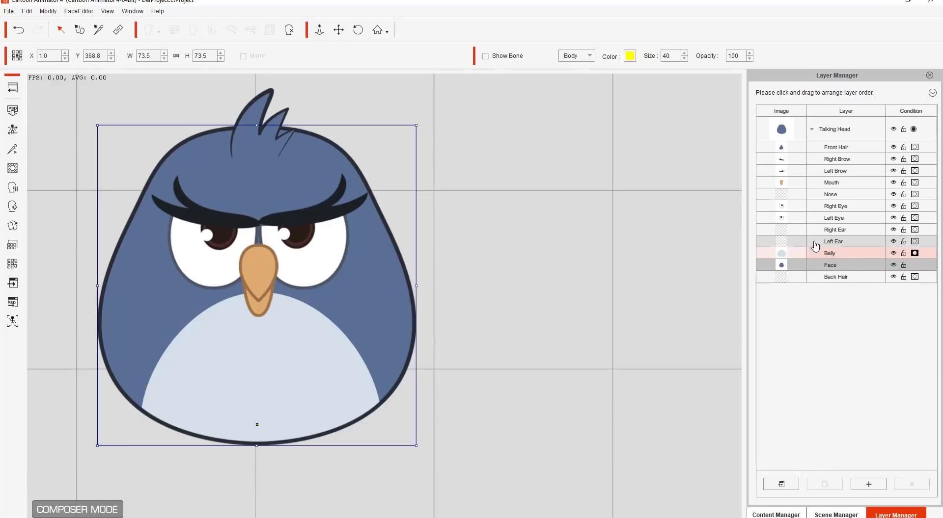
left_click(831, 229)
Step: Add the Tail image from the SourceImage folder as a new layer on the owl's head, above the Belly
left_click(840, 265)
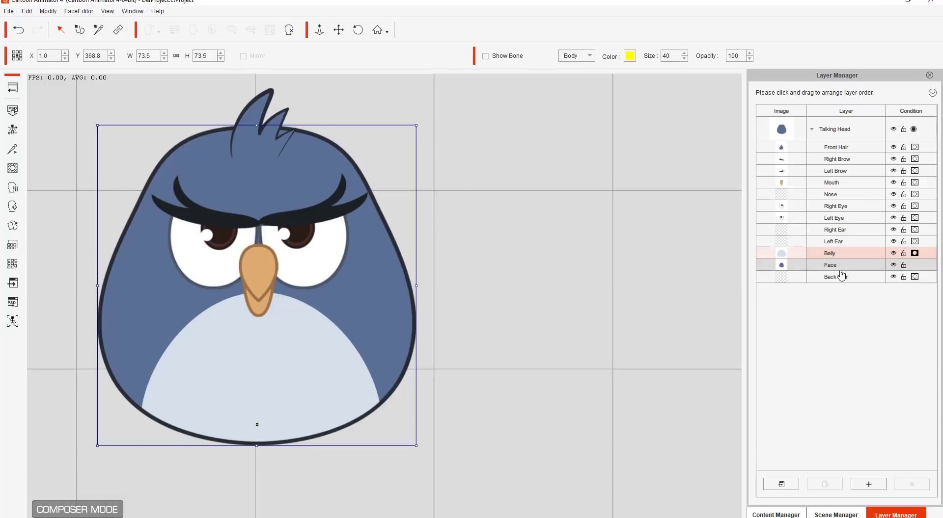
left_click(868, 485)
scroll(324, 116, "down", 3)
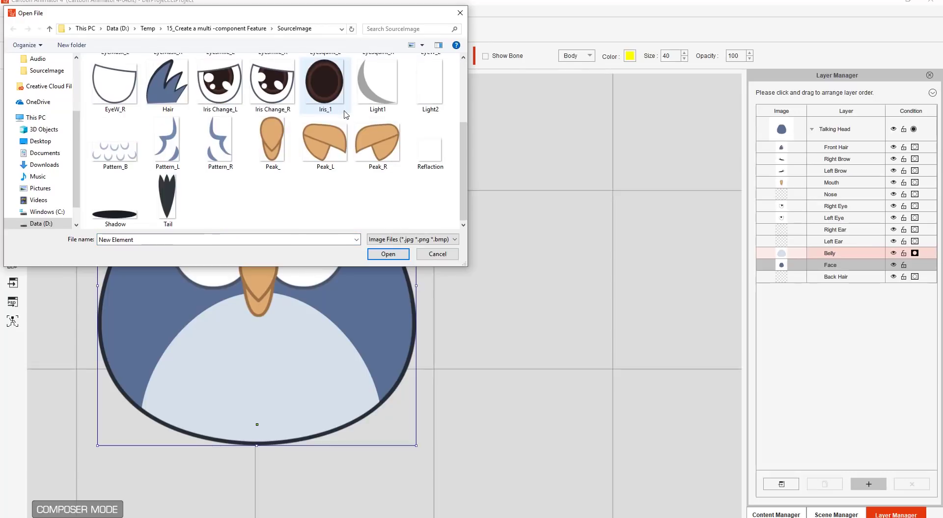
left_click(167, 199)
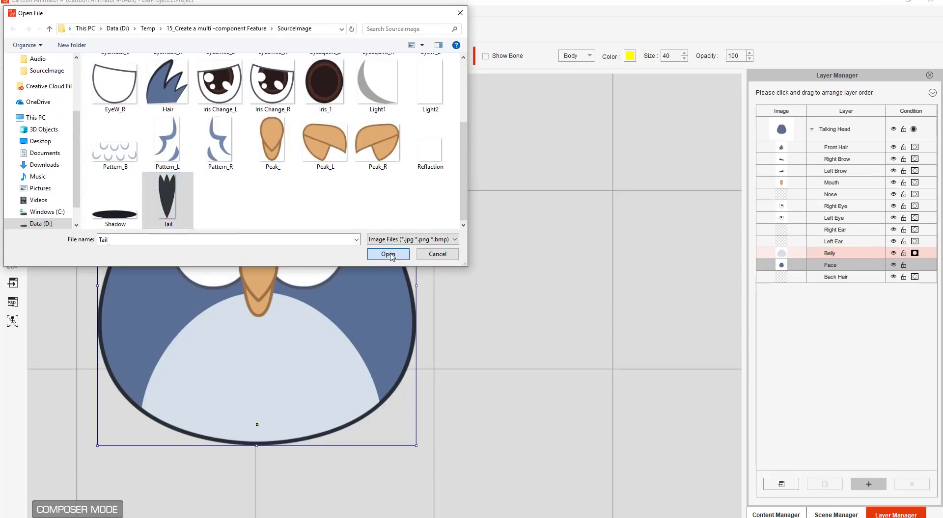
left_click(390, 253)
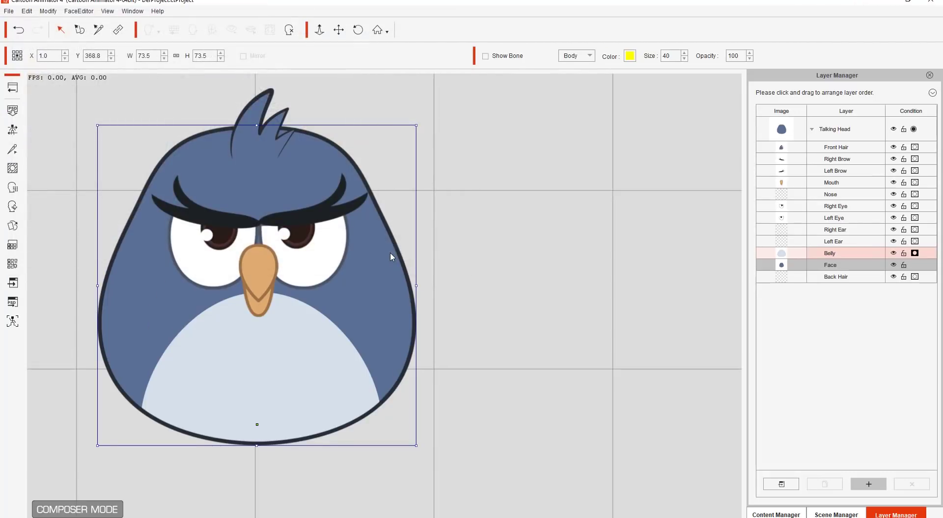
left_click_drag(321, 374, 450, 340)
scroll(500, 317, "down", 2)
left_click_drag(435, 377, 426, 355)
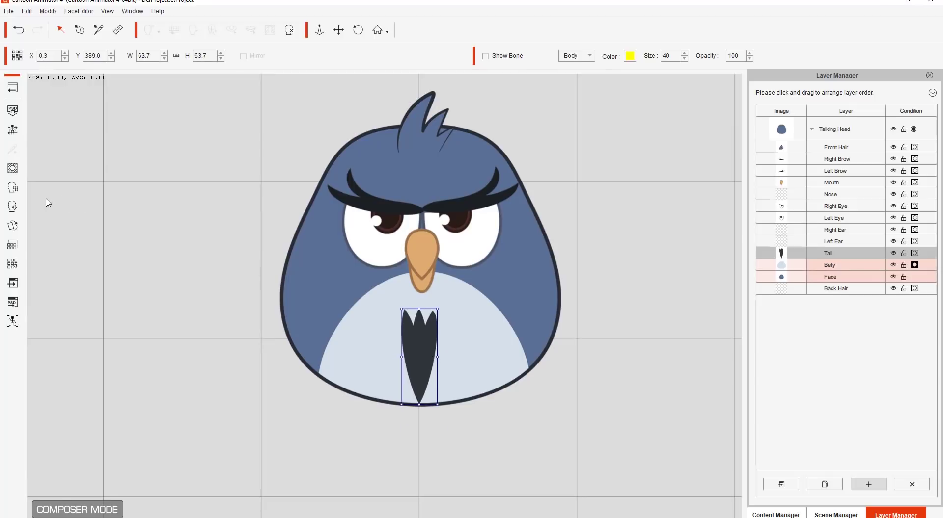
Step: Open the 360 Head Creator for the Tail and place the Tail layer below Face in the front angle
left_click(13, 206)
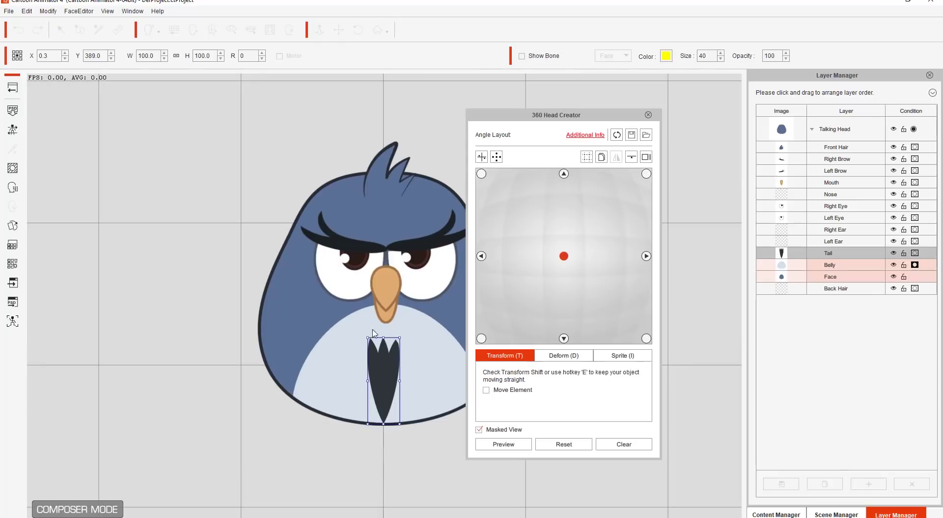
left_click_drag(284, 338, 163, 159)
left_click_drag(385, 378, 402, 393)
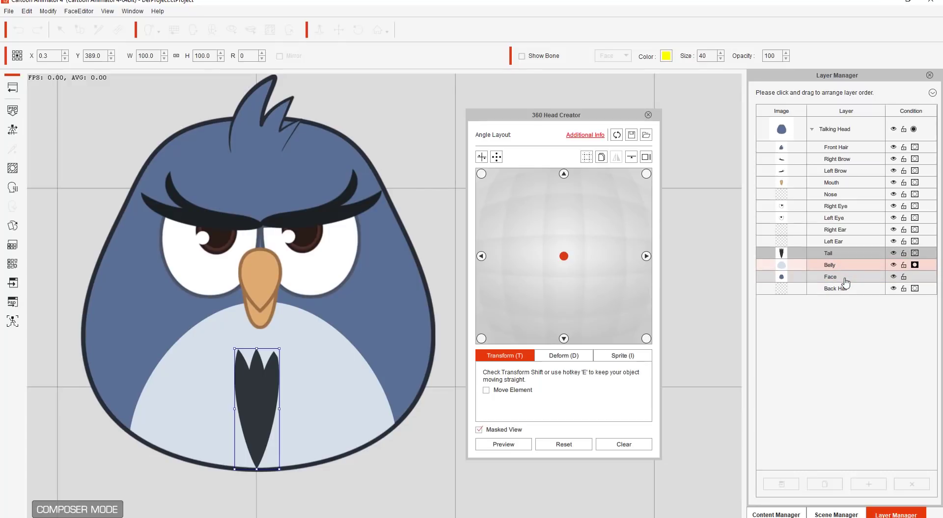
left_click(804, 278, "ctrl")
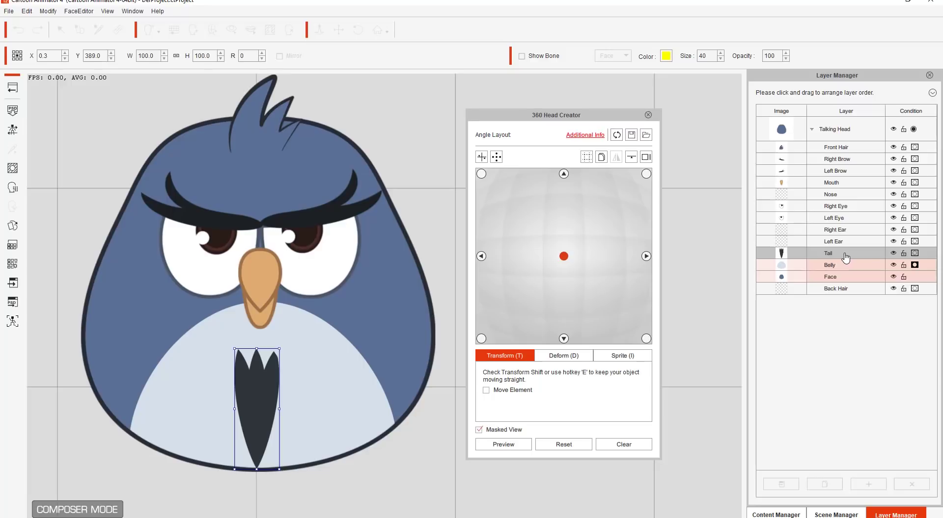
left_click_drag(845, 257, 847, 282)
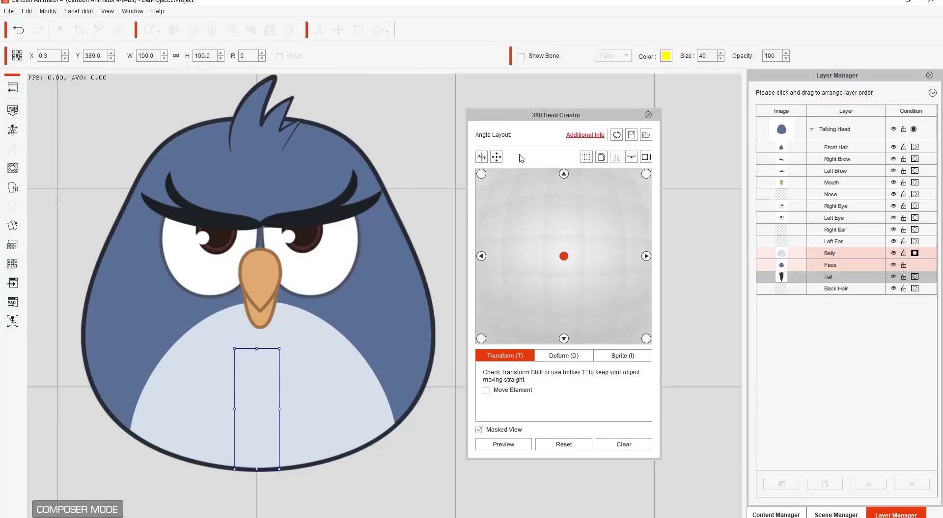
Step: In the left-facing angle, move the Tail to about X 100.4, Y 405.5, rotate it to 83 and place its layer below Face
left_click_drag(537, 120, 581, 119)
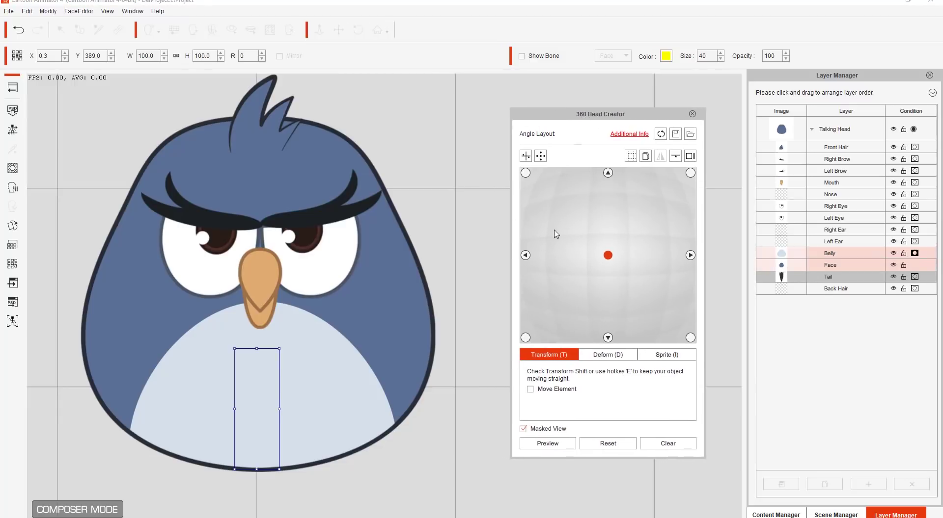
left_click(525, 255)
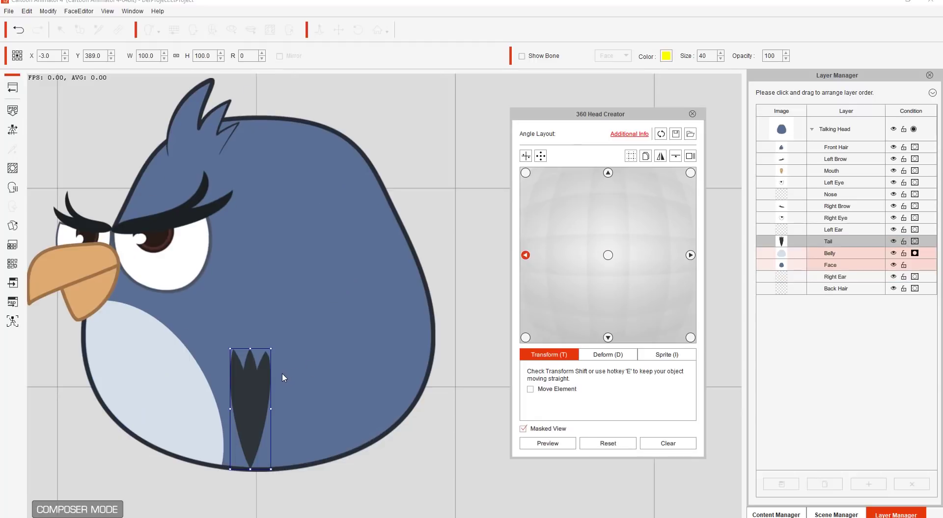
left_click_drag(282, 374, 469, 371)
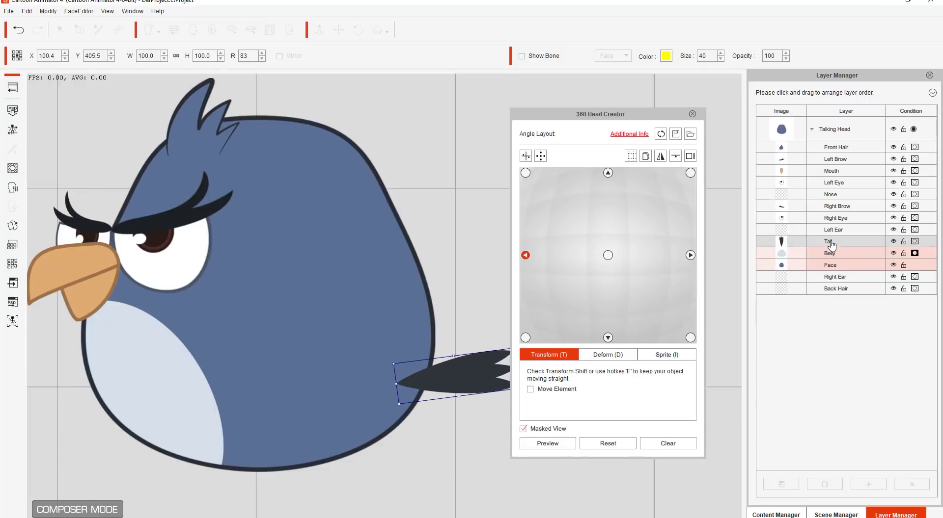
left_click_drag(829, 244, 836, 269)
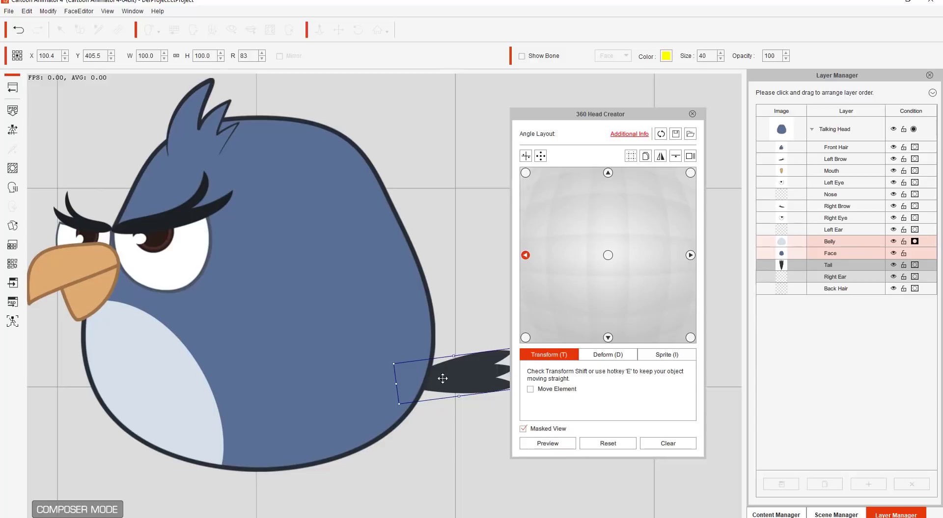
Step: In the lower-left angle, move the Tail to about X 99.9, Y 428.7, rotate it to 66 and place its layer below Face
left_click(525, 338)
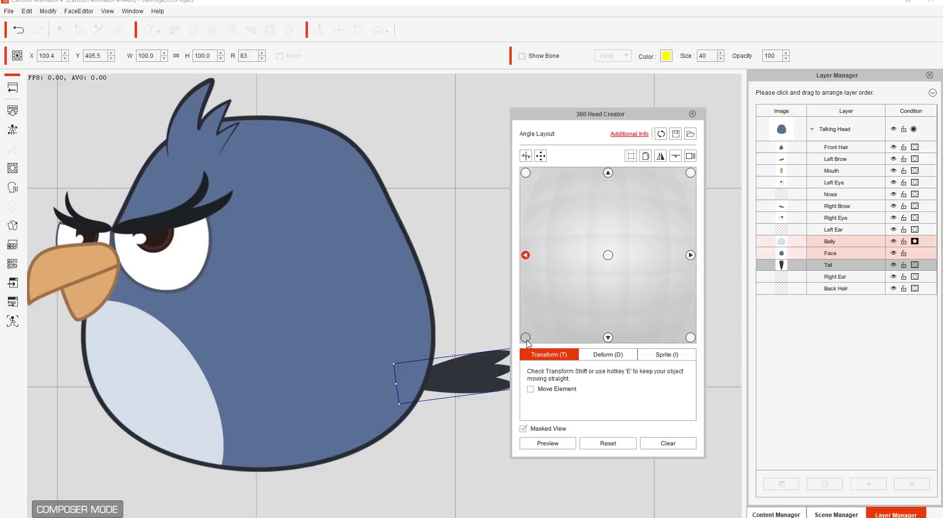
left_click_drag(252, 403, 481, 321)
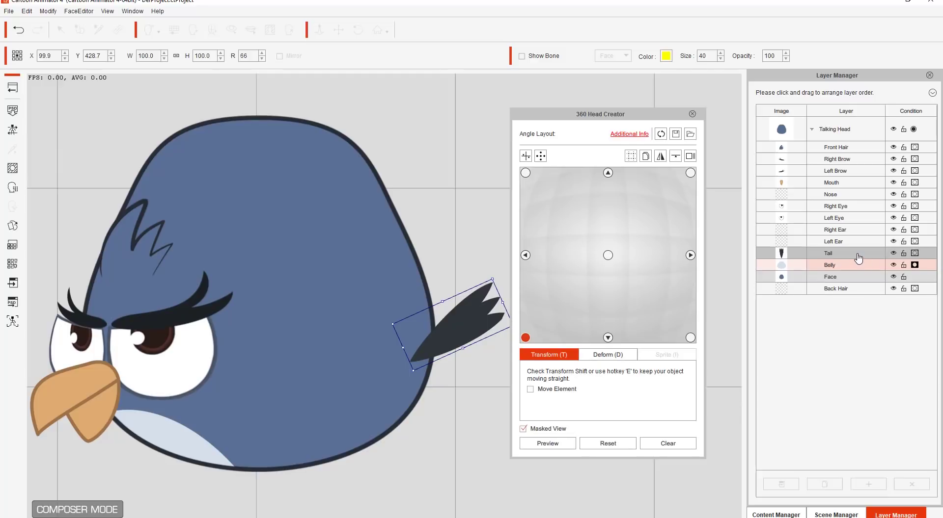
left_click_drag(857, 257, 854, 285)
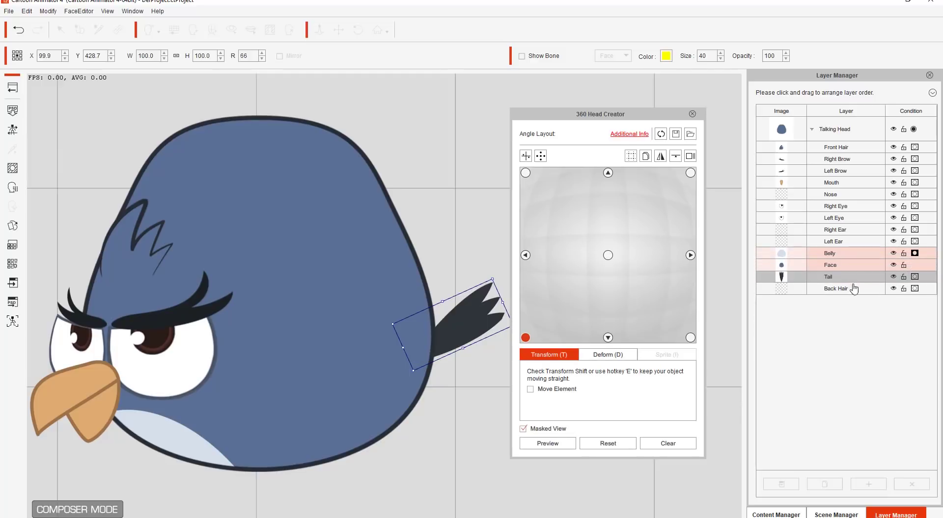
Step: In the upper-left angle, move the Tail to about X 90.2, Y 376.7, rotate it to 113 and place its layer below Face
left_click(525, 173)
left_click_drag(309, 371, 307, 480)
left_click_drag(297, 421, 452, 439)
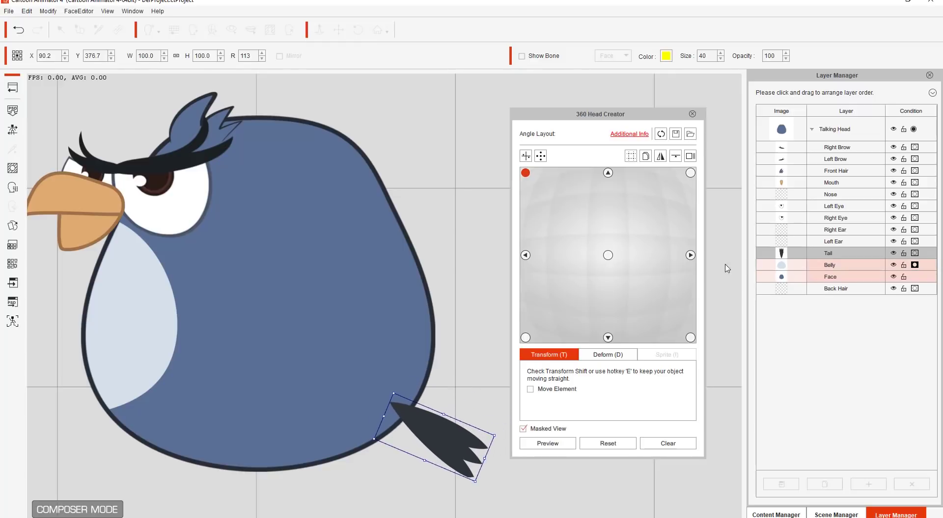
left_click_drag(835, 255, 837, 277)
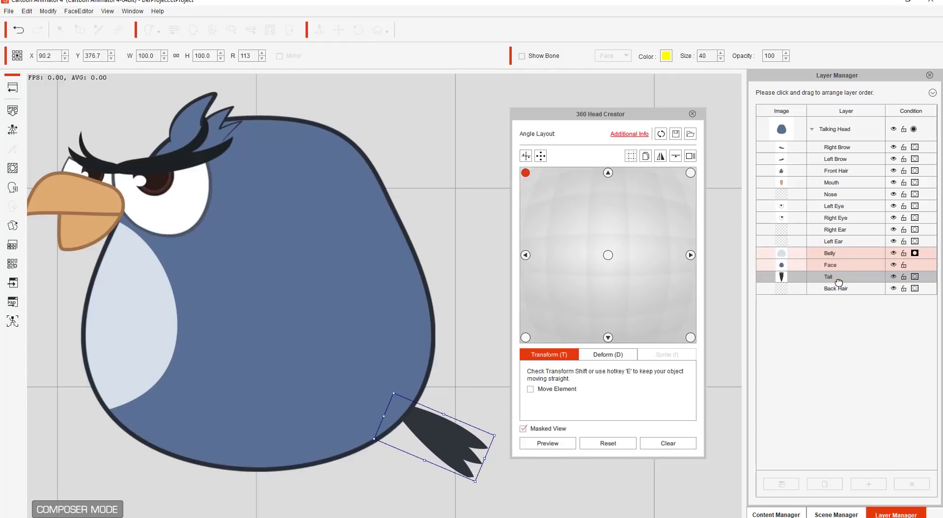
Step: Place the Tail layer below Face in the upward and downward angles, moving it to about X 0.5, Y 387.7 in the downward one
left_click(607, 173)
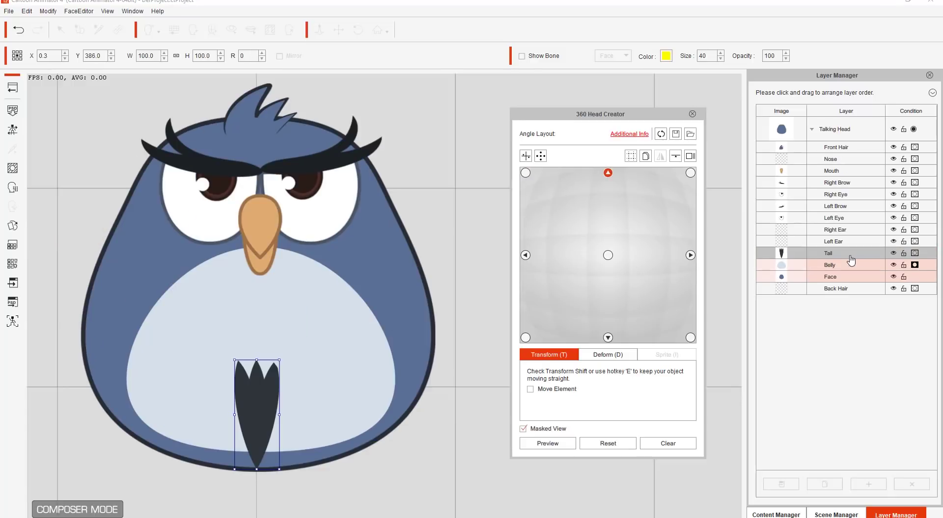
left_click_drag(851, 260, 849, 283)
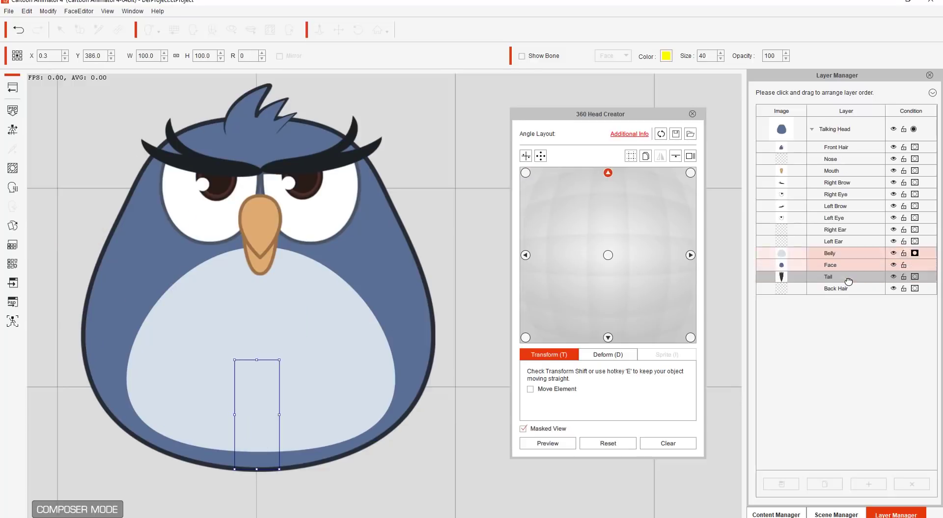
left_click(608, 338)
left_click_drag(265, 448, 265, 431)
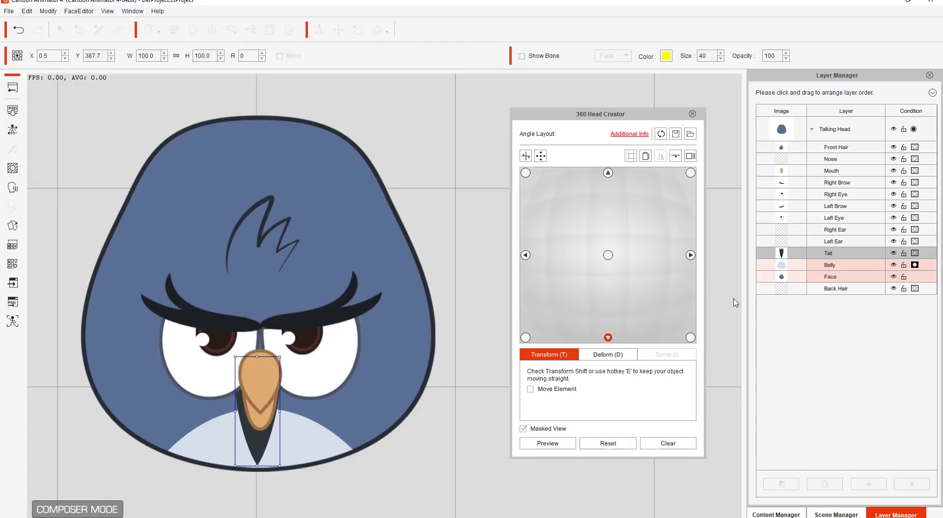
left_click_drag(830, 253, 840, 280)
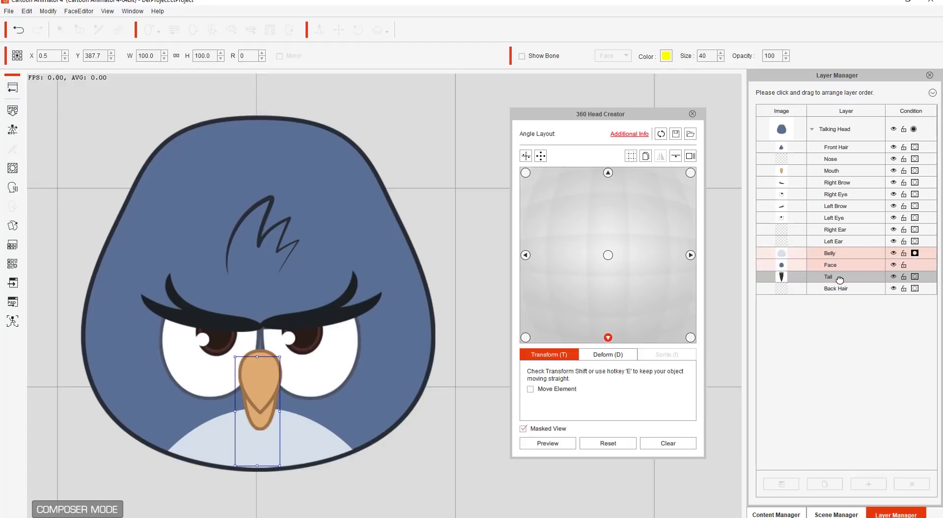
Step: Preview the head turning, and compare the Tail's upper-left, left and lower-left angles using the Onion Layer
left_click(549, 443)
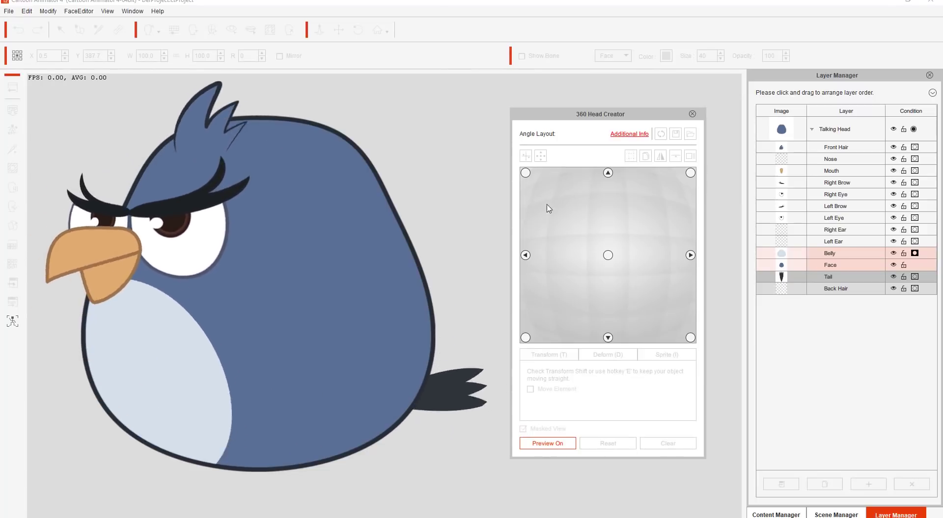
left_click(548, 444)
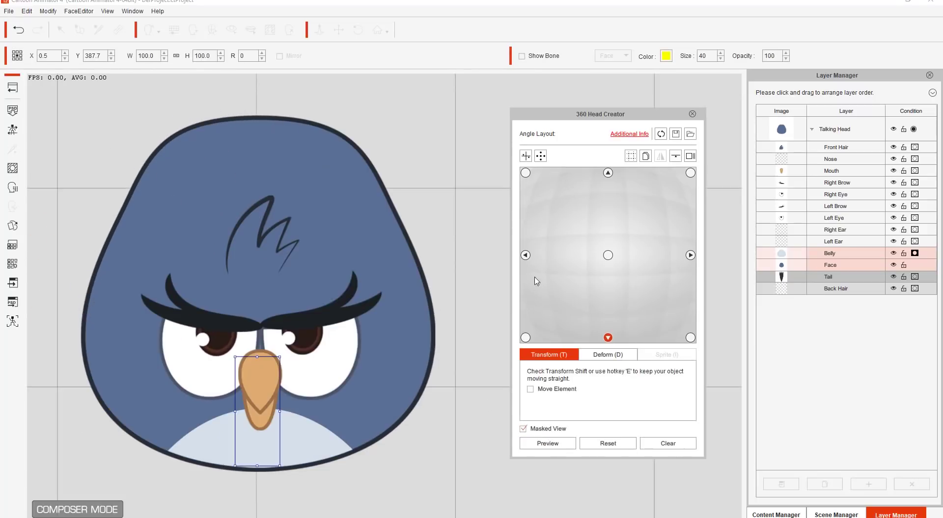
left_click(525, 174)
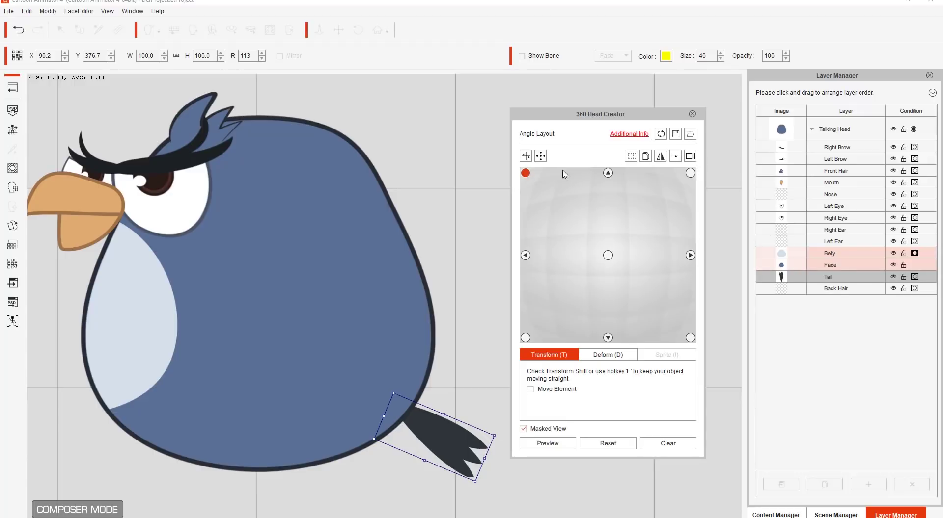
left_click(689, 156)
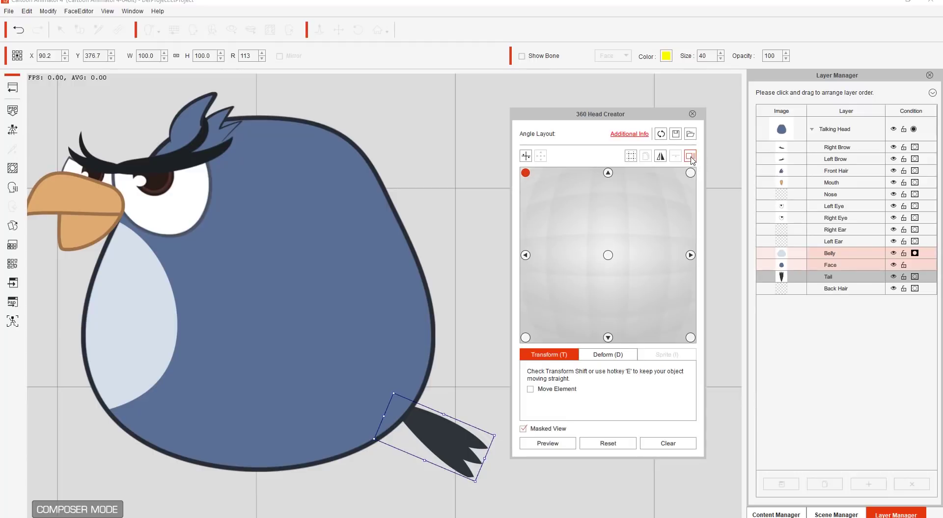
left_click(526, 255)
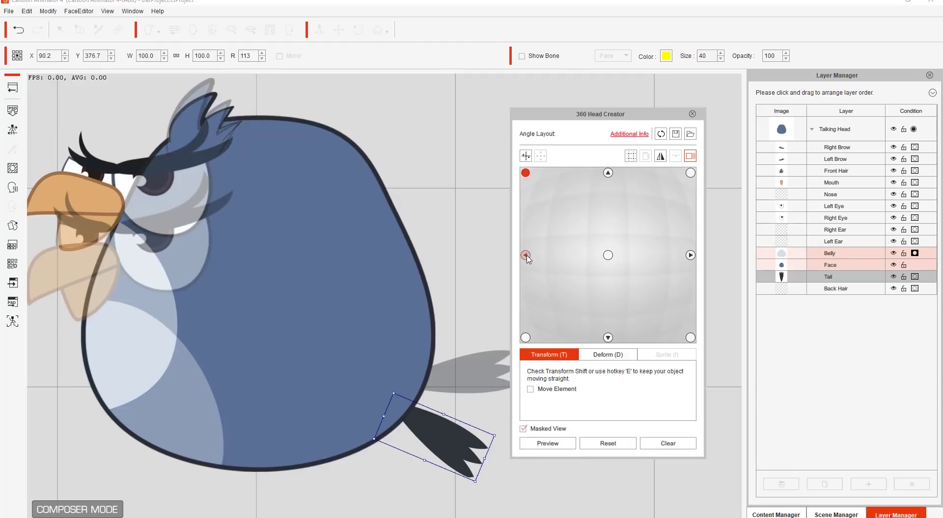
left_click(525, 338)
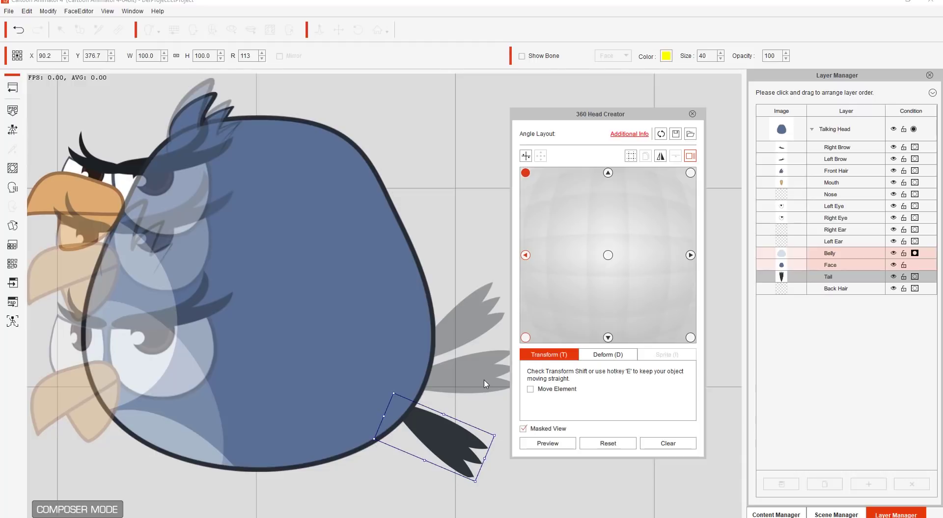
left_click(689, 160)
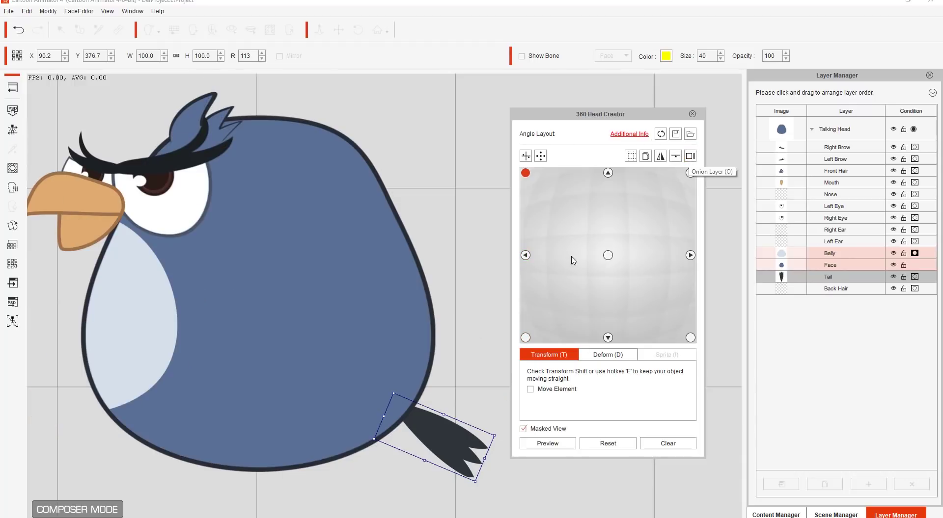
Step: Mirror the selected Tail from the left-facing angle to the right-facing angle, including Transform, Deform and Layer
left_click(608, 173)
left_click(525, 256)
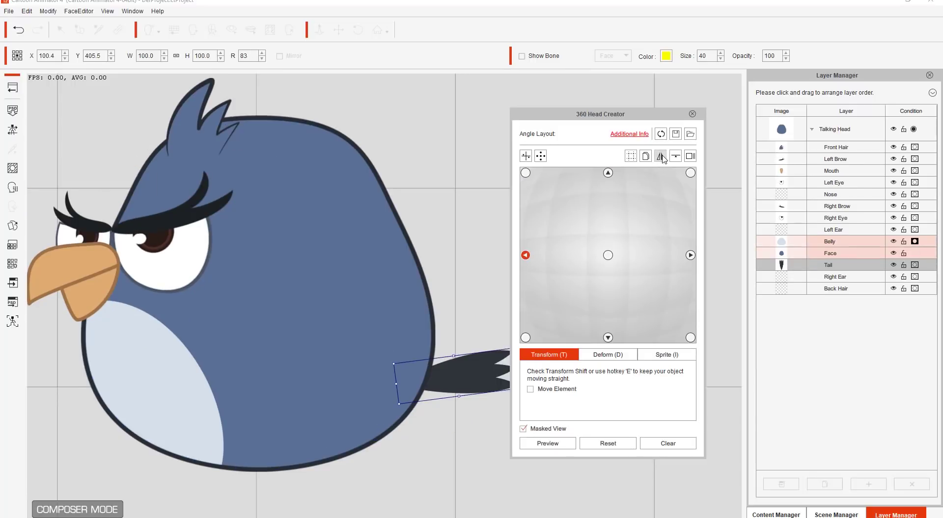
left_click(660, 156)
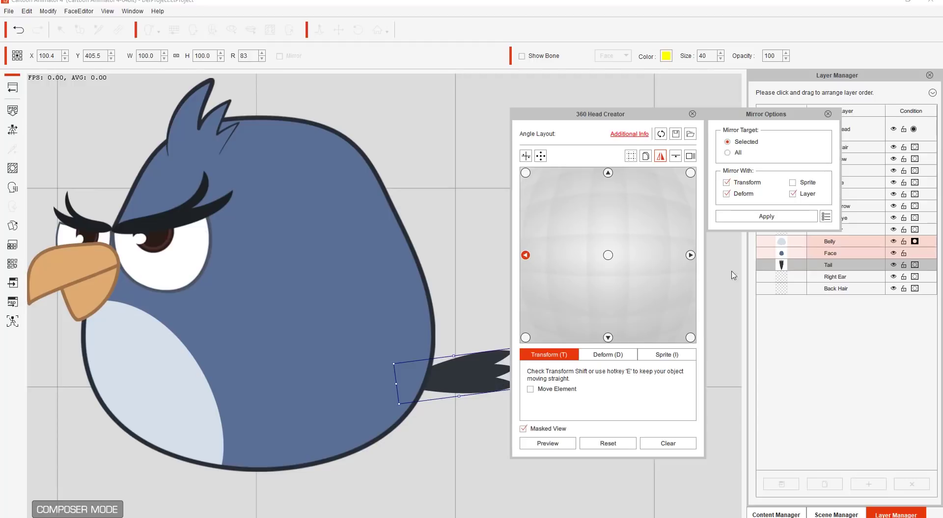
left_click(842, 267)
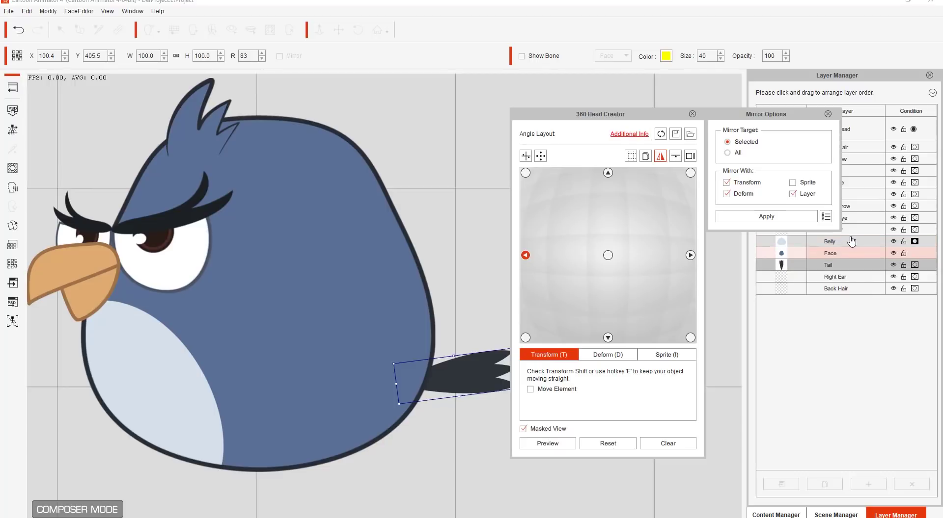
left_click(766, 217)
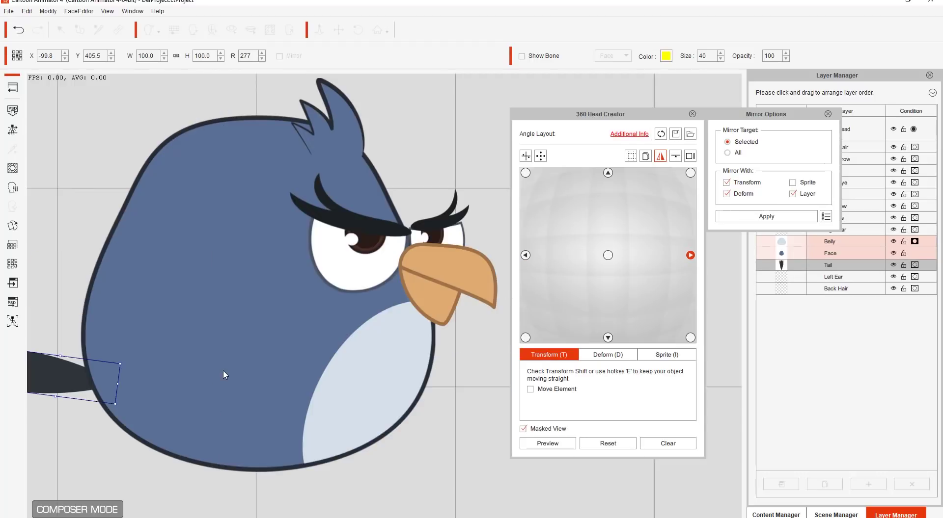
Step: Mirror the Tail's upper-left and lower-left angles to the opposite side with the same mirror options
scroll(229, 329, "down", 3)
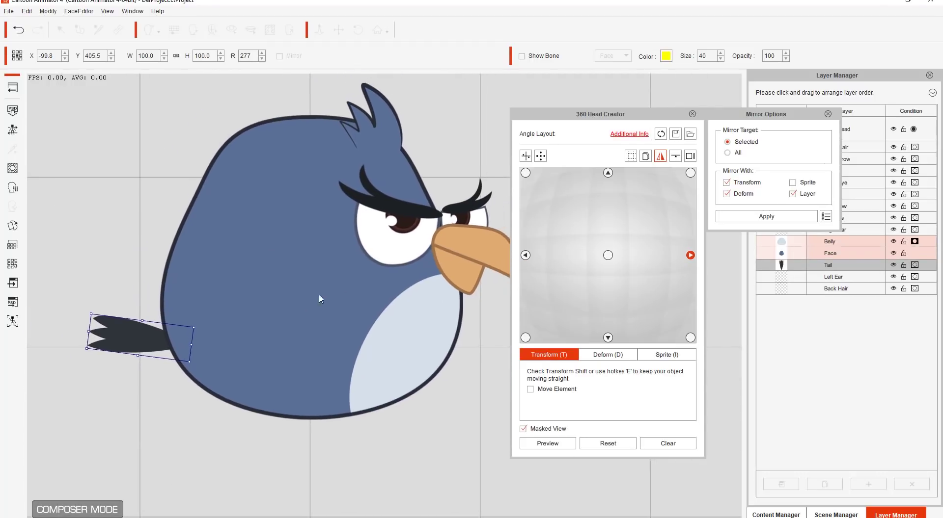
scroll(308, 325, "down", 1)
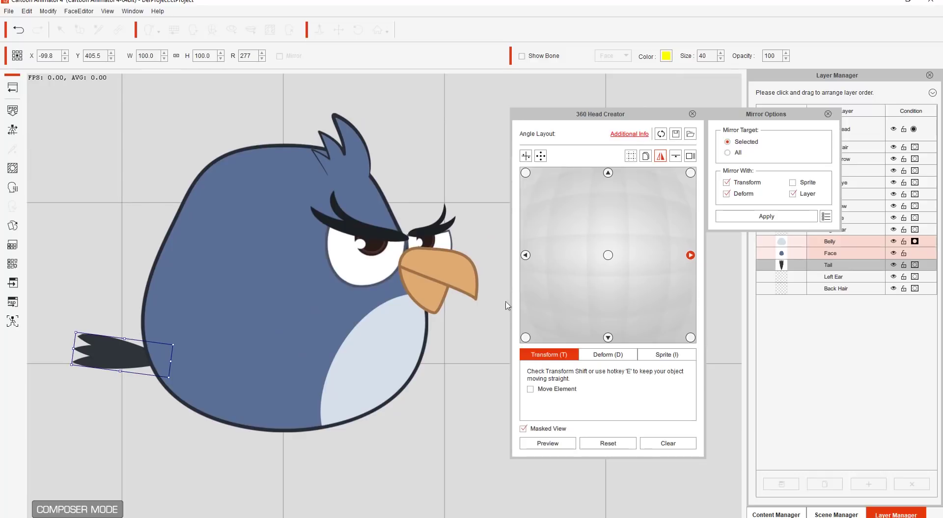
left_click(529, 171)
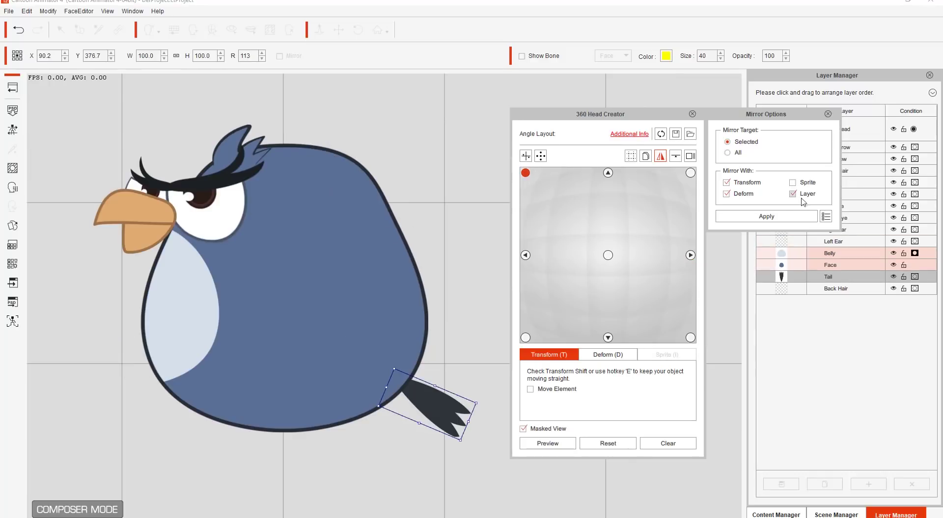
left_click(784, 216)
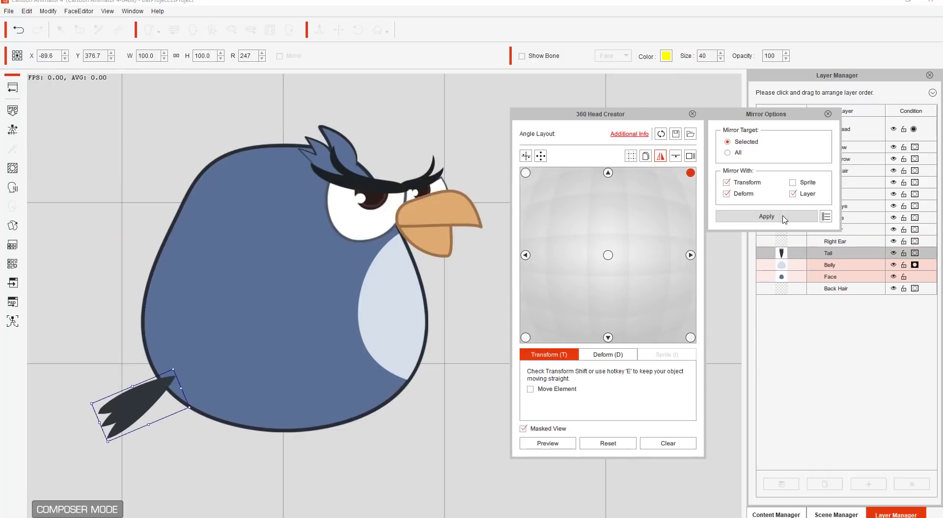
left_click(526, 337)
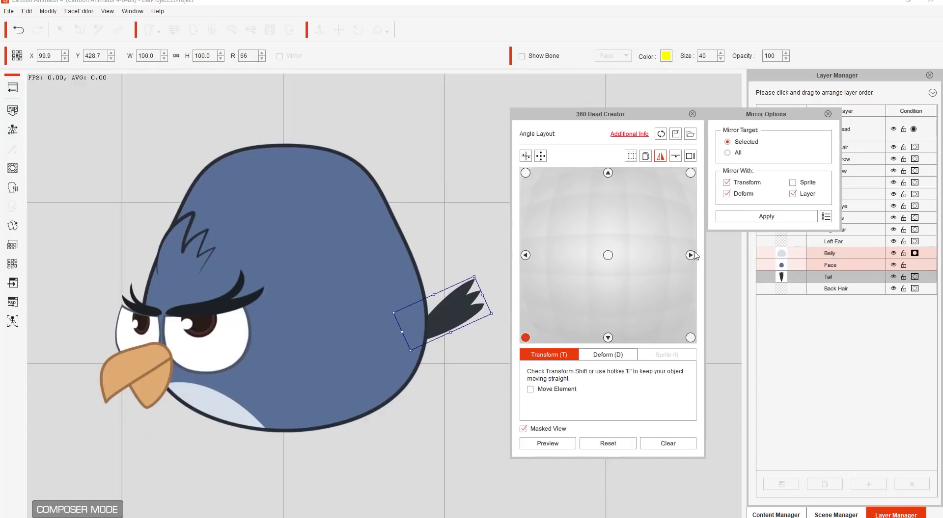
left_click(764, 214)
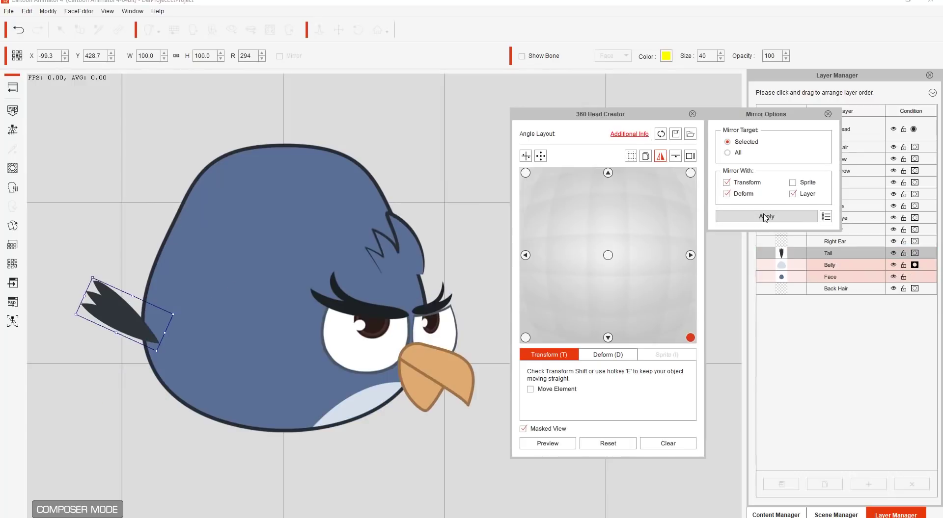
Step: Preview the head turning with the mirrored Tail, return to the front angle and close the 360 Head Creator
left_click(399, 257)
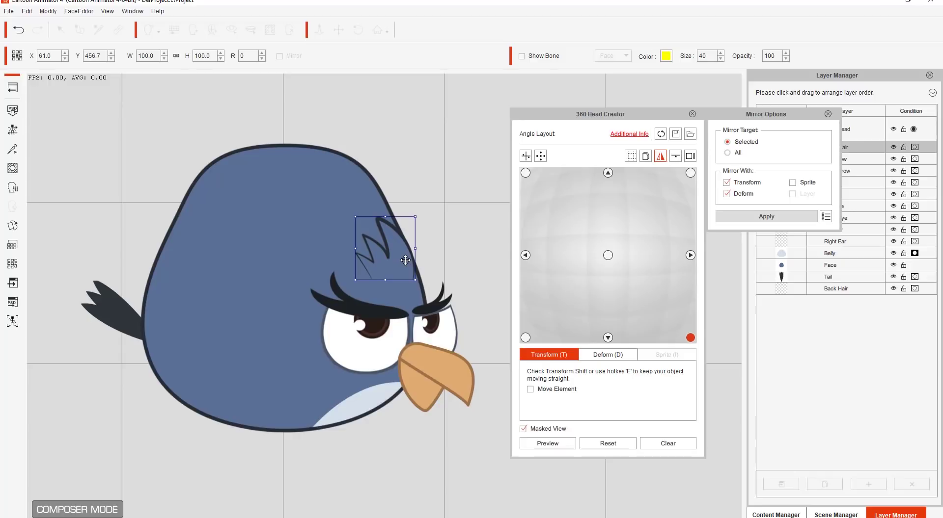
left_click(547, 443)
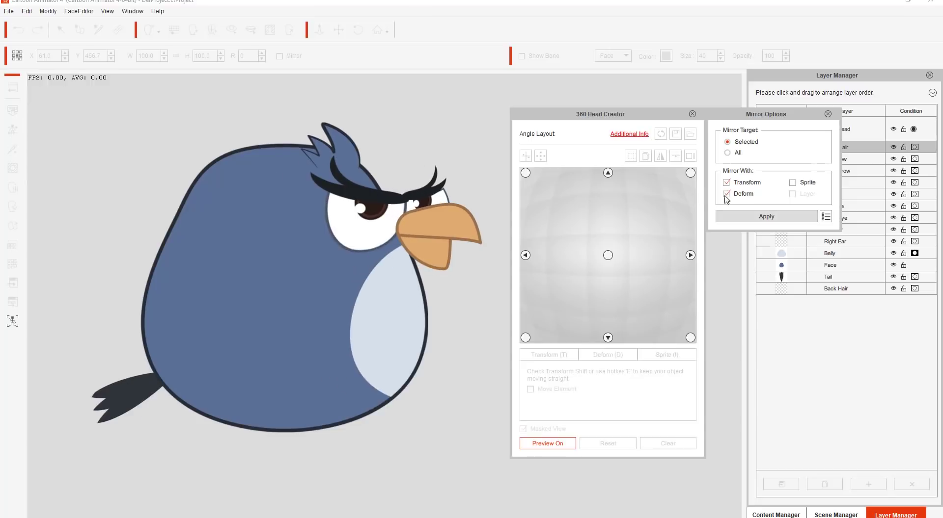
left_click(553, 446)
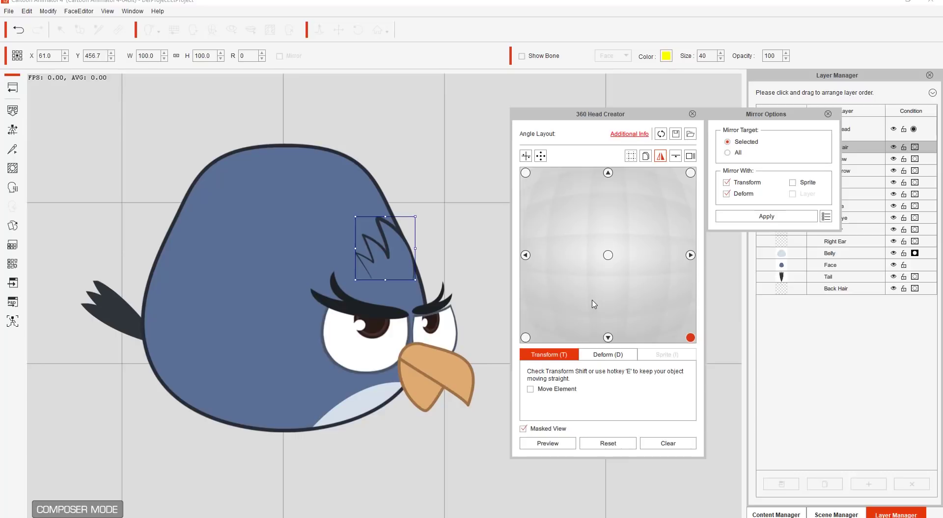
left_click(607, 256)
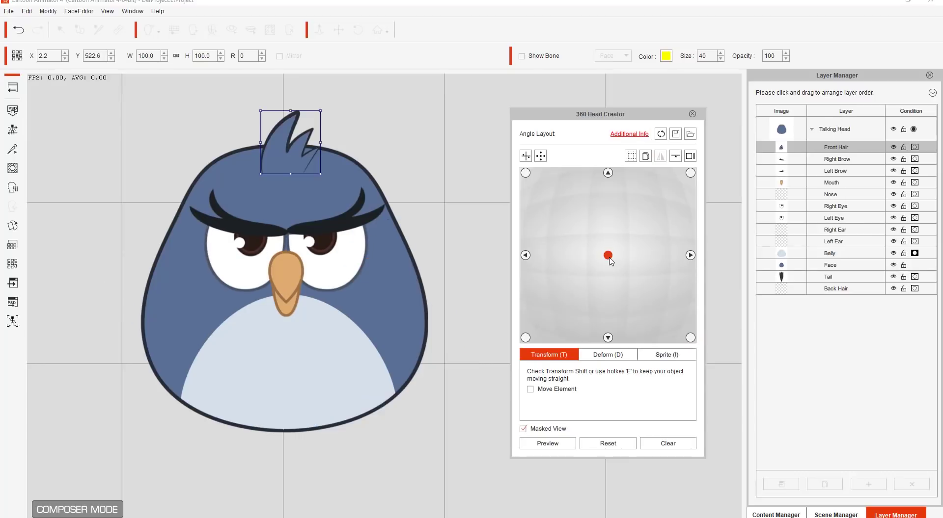
left_click(692, 114)
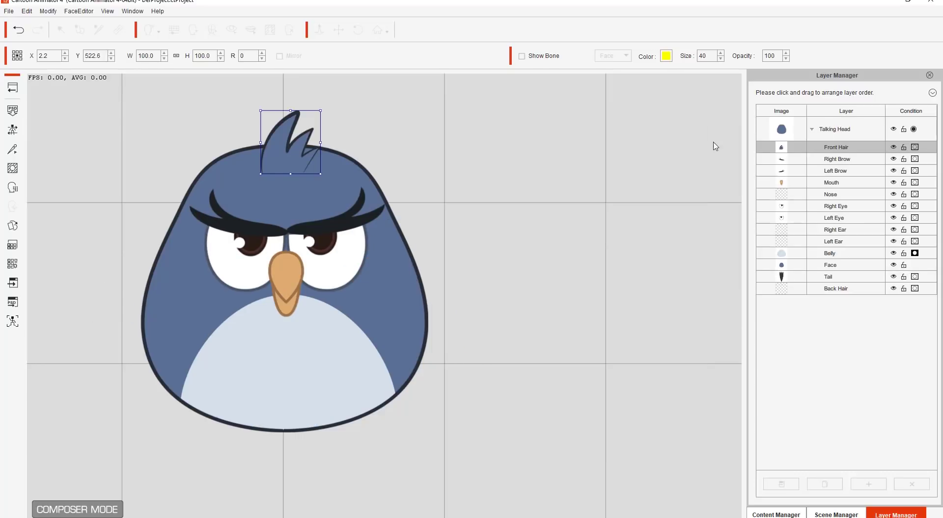
Step: Add the Pattern_B image from the SourceImage folder as a new layer on the head, above the Belly
left_click(845, 270)
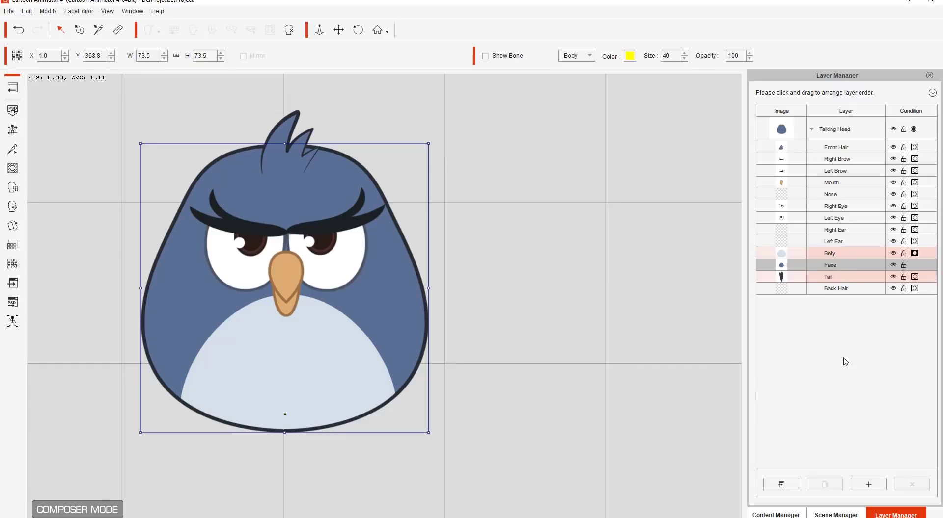
left_click(868, 484)
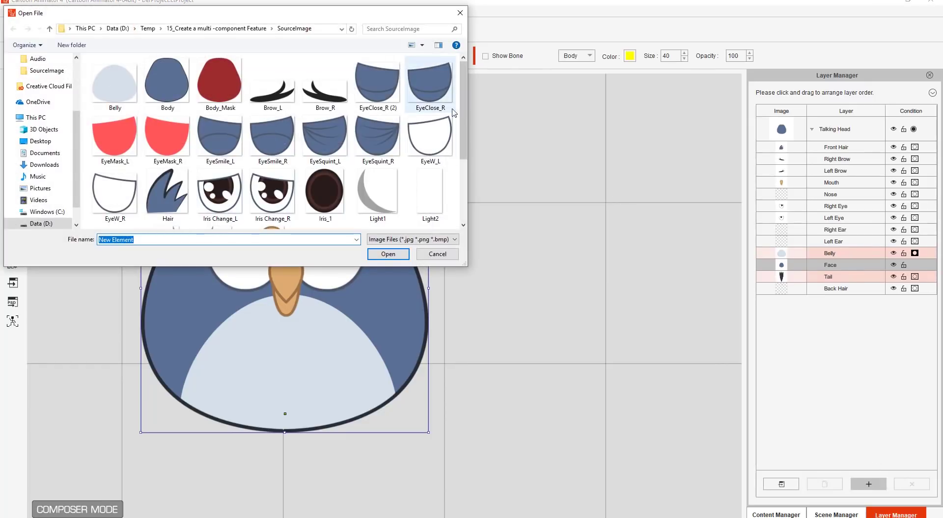
left_click_drag(464, 103, 463, 165)
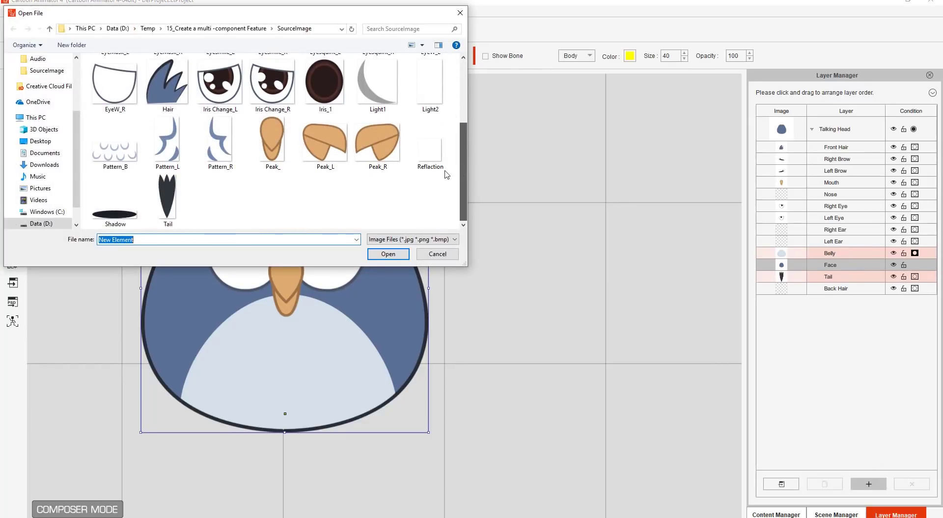
double_click(115, 153)
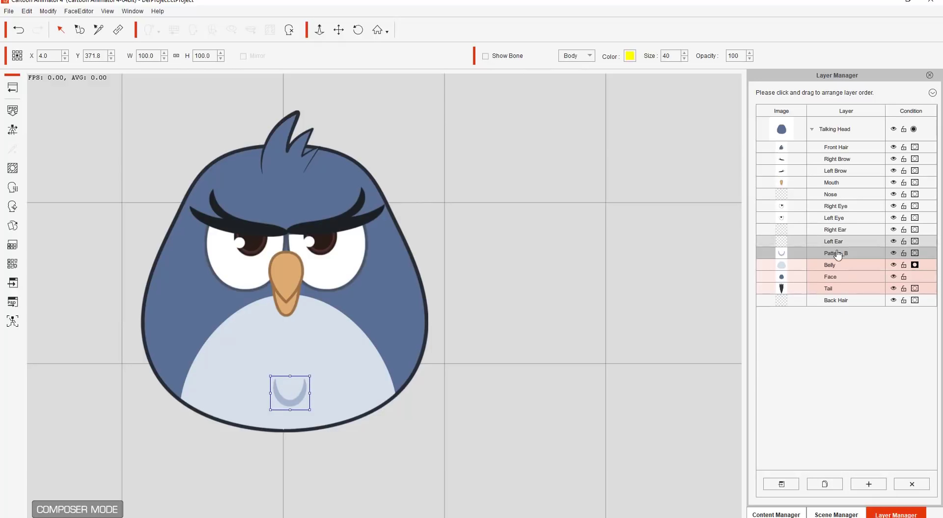
Step: Open the Bone Editor, select the Pattern_B layer and show the mesh wireframe
left_click(842, 278)
left_click(769, 263, "ctrl")
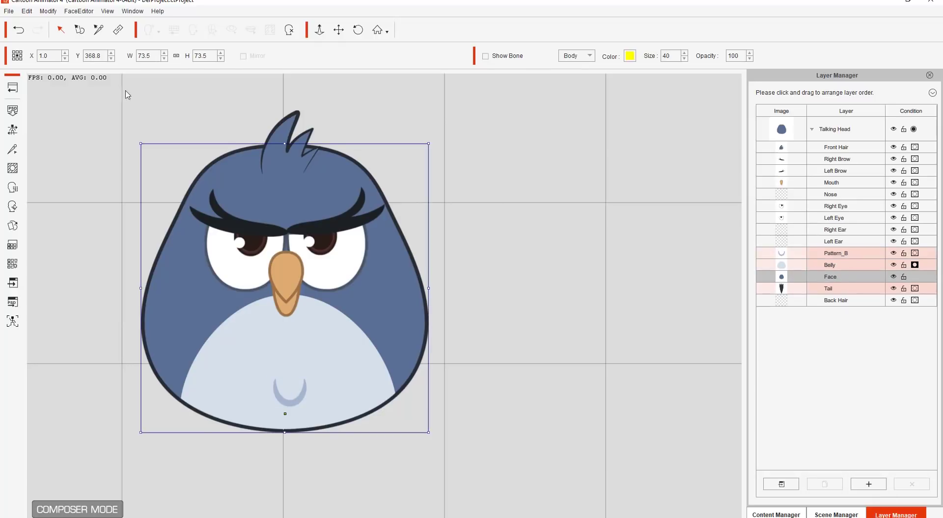
left_click(13, 152)
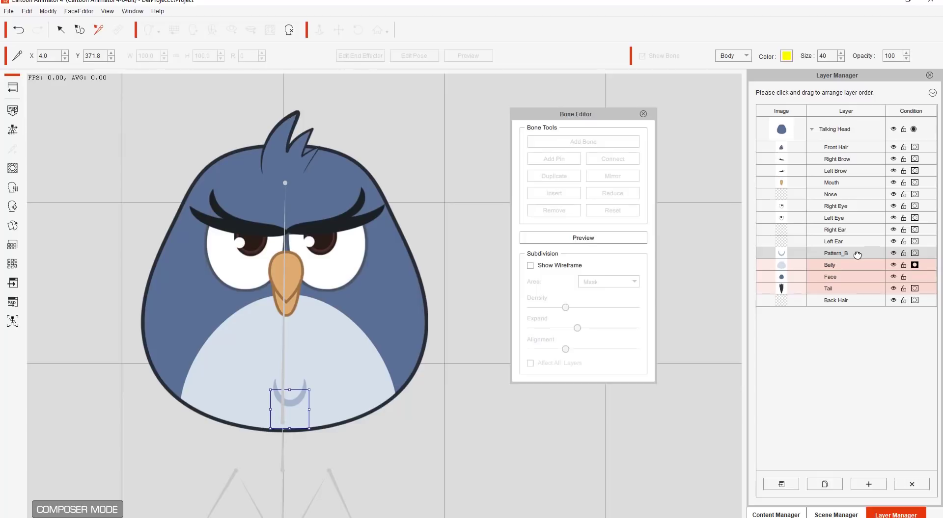
left_click(571, 267)
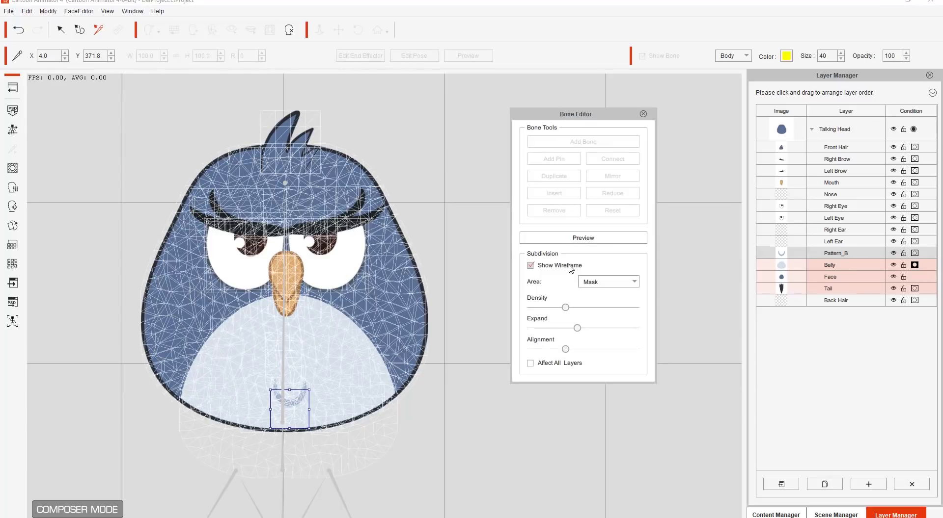
Step: Set Pattern_B's subdivision area to Full Image, and fit the pattern onto the belly at about 82.6% scale, X 0.7, Y 399.3
left_click(602, 282)
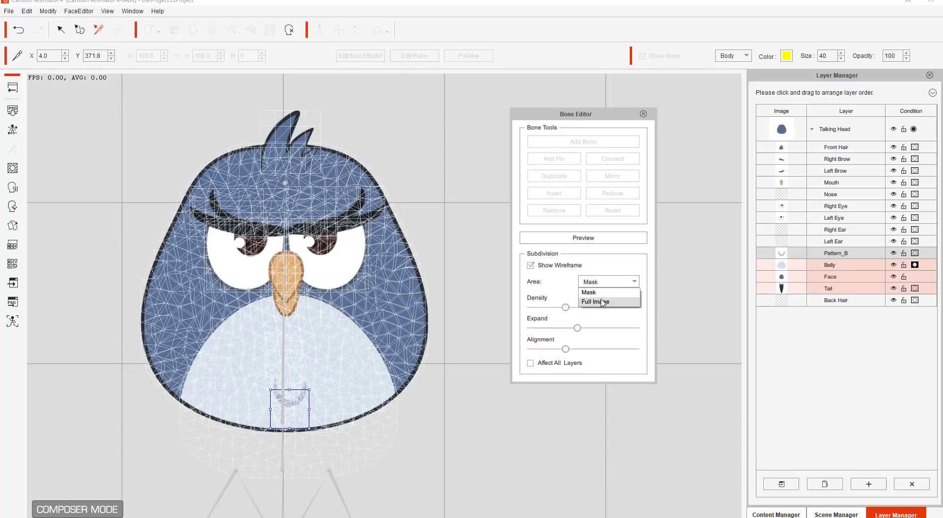
left_click(602, 300)
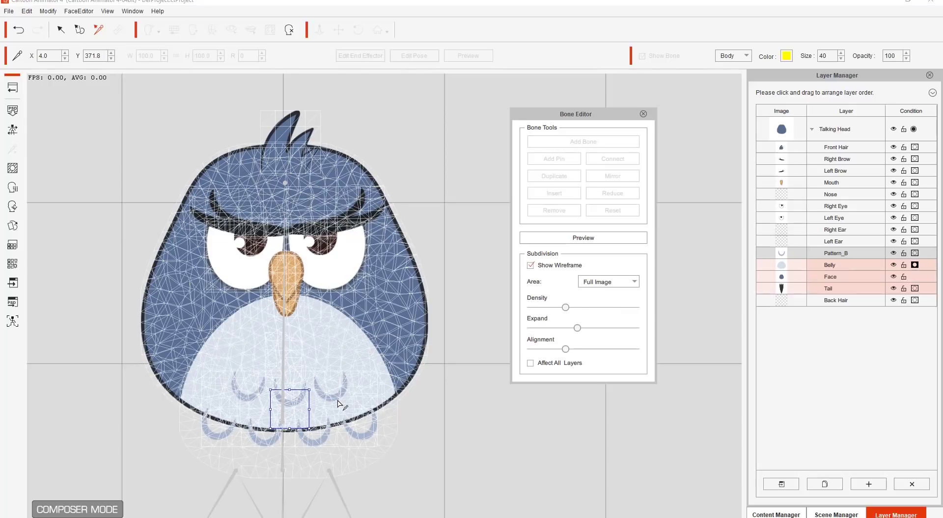
left_click(643, 114)
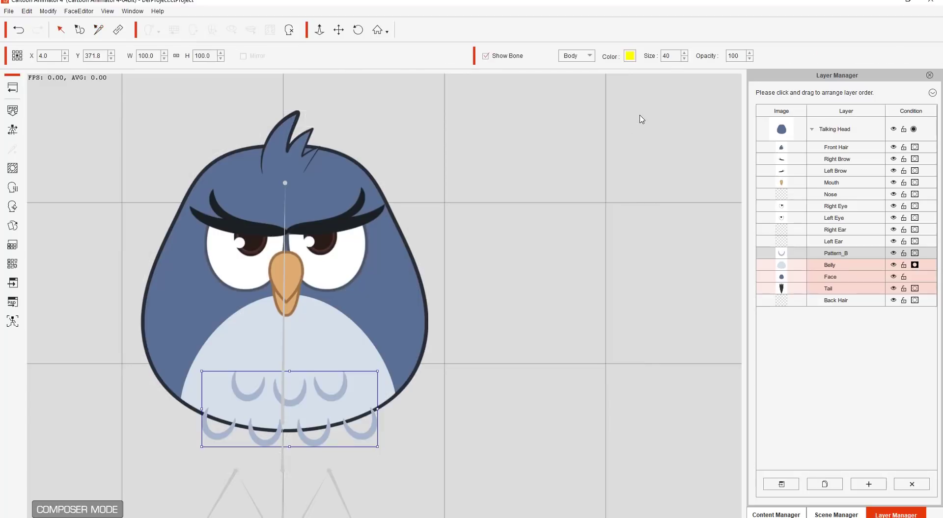
left_click_drag(328, 407, 328, 363)
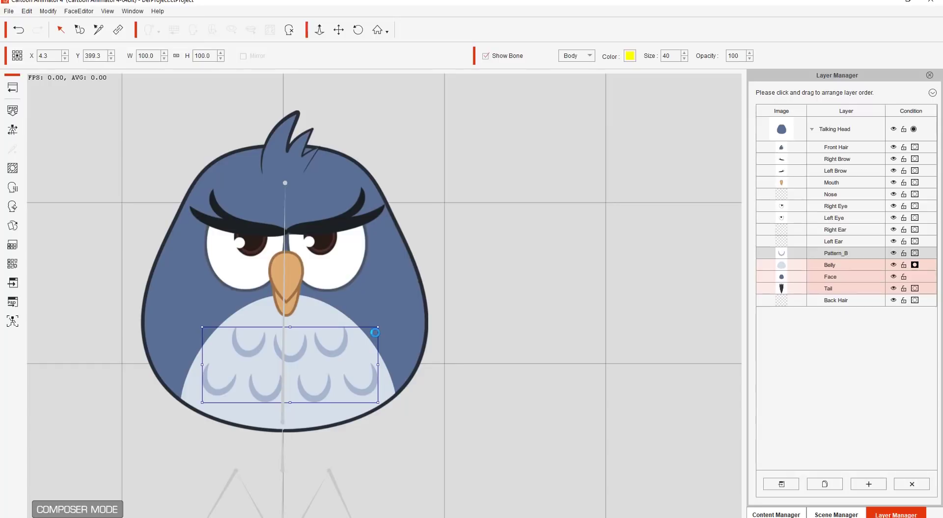
left_click_drag(375, 332, 328, 346)
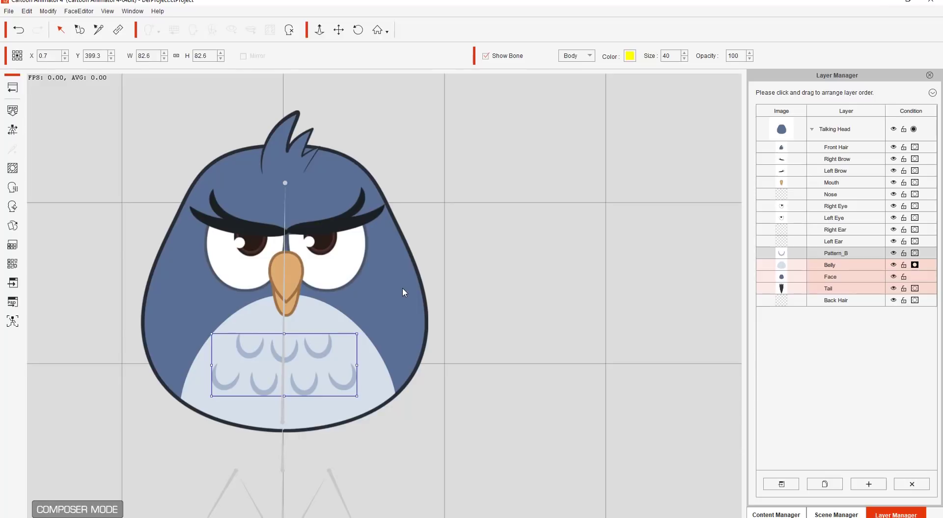
Step: In the 360 Head Creator, move Pattern_B at the left angle to about X -84.7, Y 402.0 and mask it to the face
left_click(13, 207)
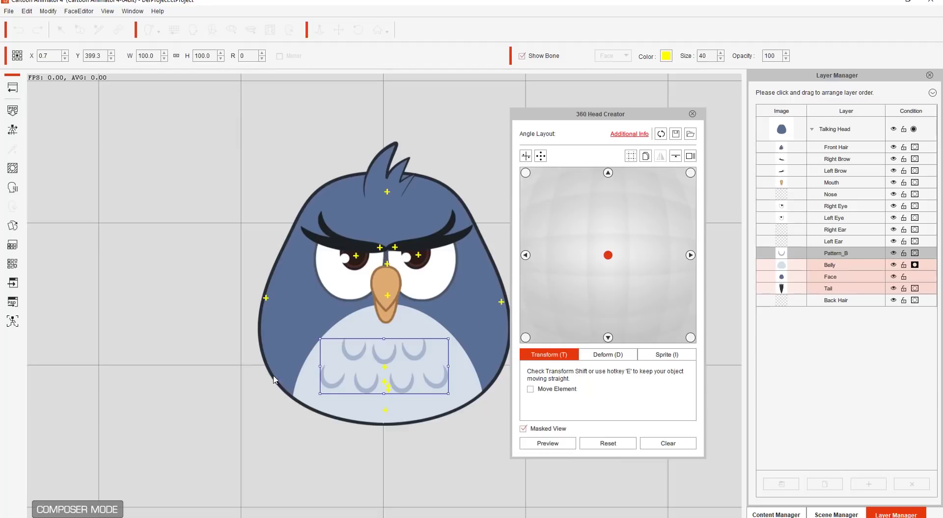
left_click(526, 256)
left_click_drag(301, 350, 199, 345)
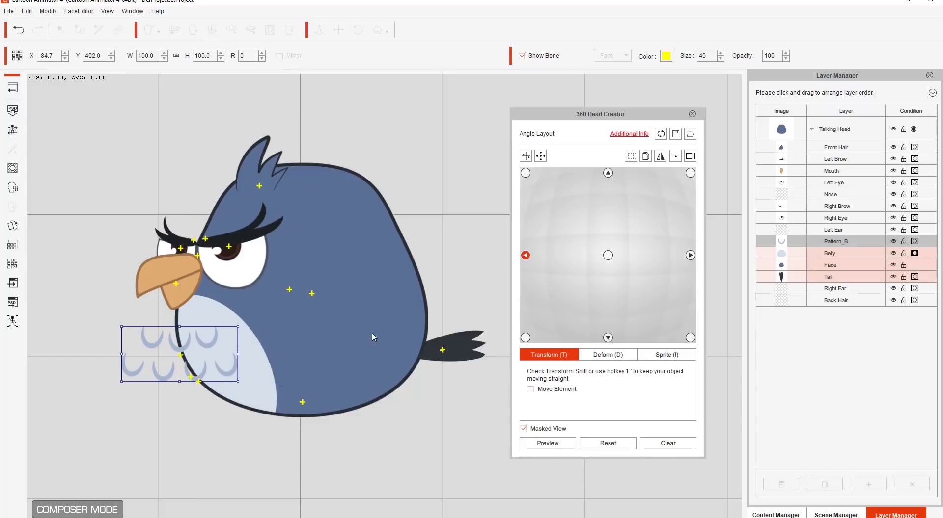
left_click(914, 243)
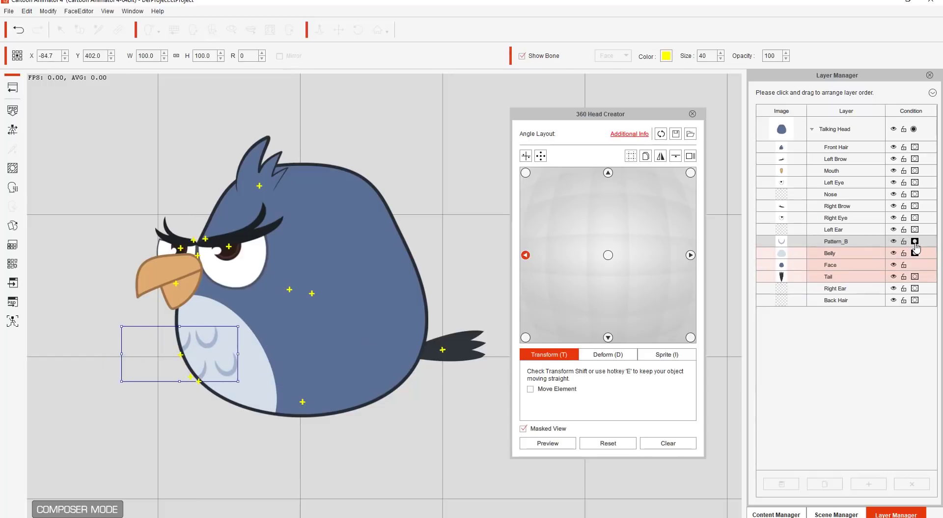
Step: Place Pattern_B over the belly at about X -60.5, Y 366.4 for the lower-left angle and X -94.7, Y 449.0 for the upper-left angle
left_click(525, 338)
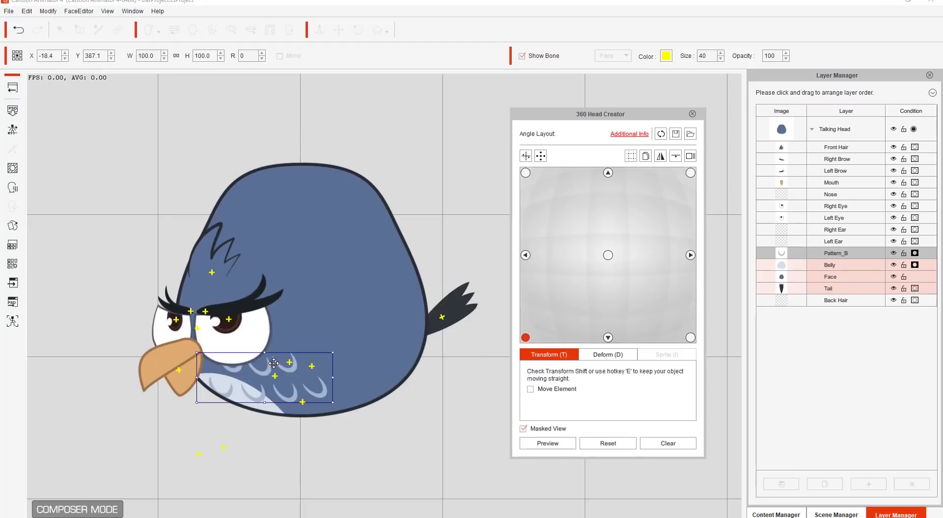
left_click_drag(265, 381, 235, 403)
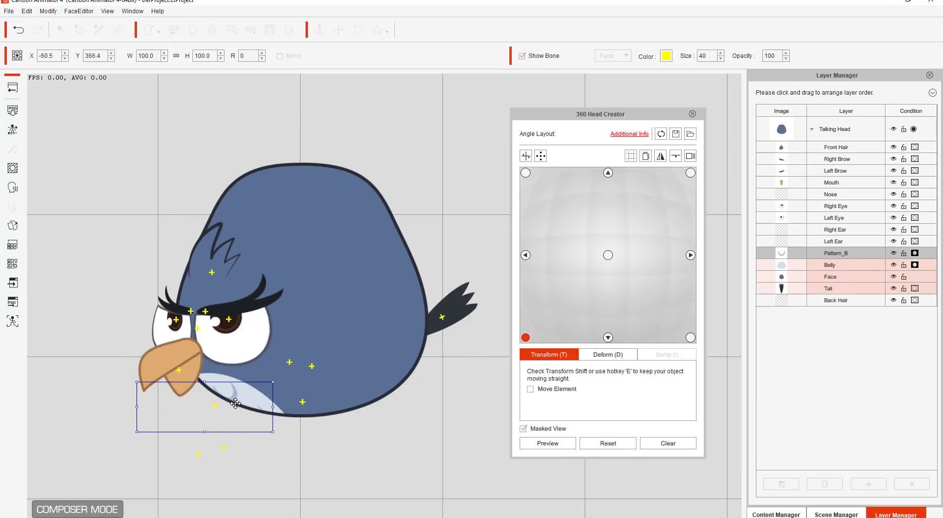
left_click(525, 173)
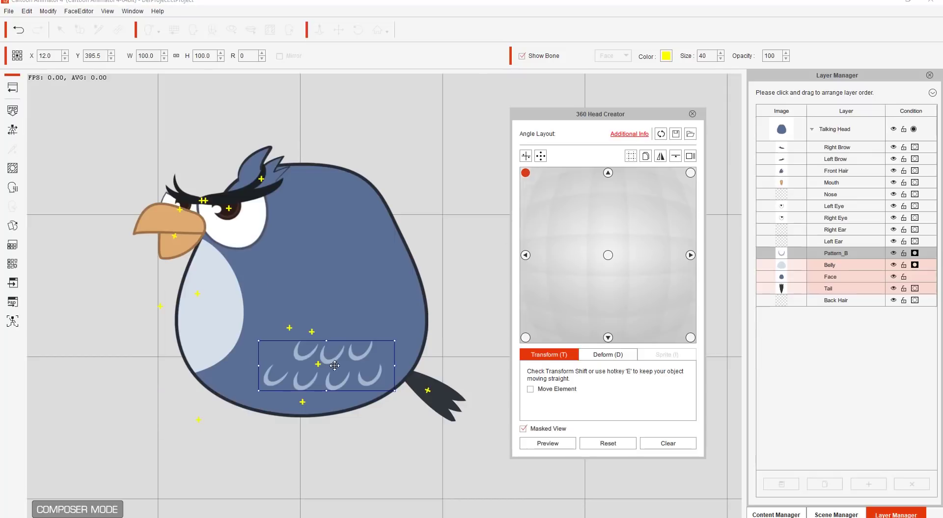
left_click_drag(334, 365, 196, 289)
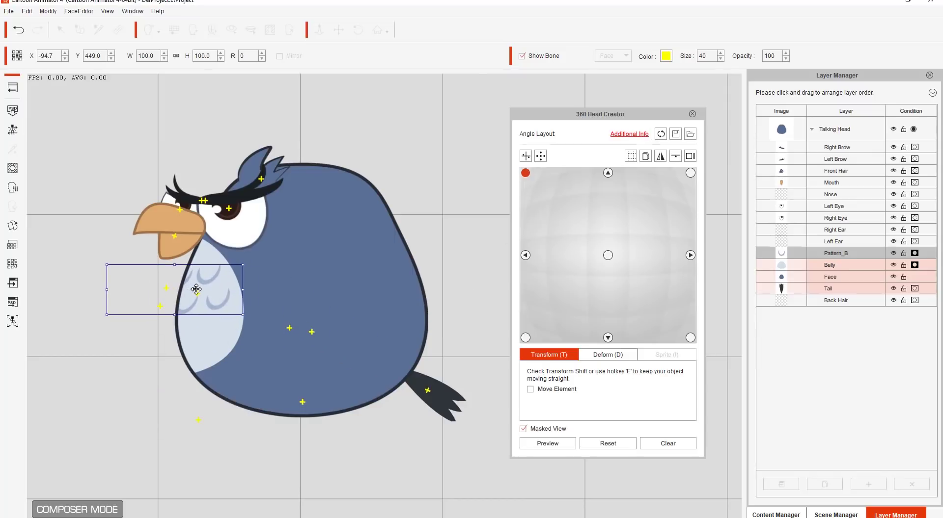
Step: For the up angle, raise Pattern_B to about Y 425.2 and stretch its height to about 148.3%
left_click(608, 173)
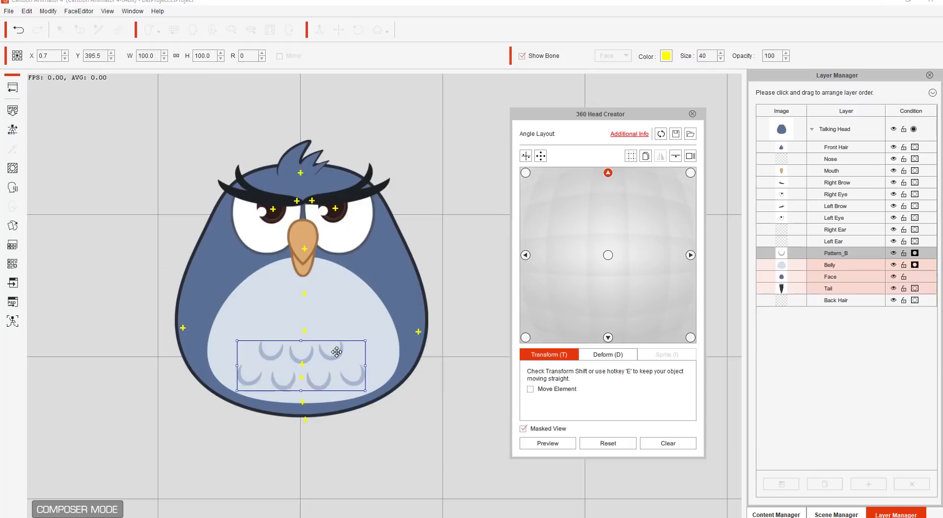
left_click_drag(337, 352, 337, 310)
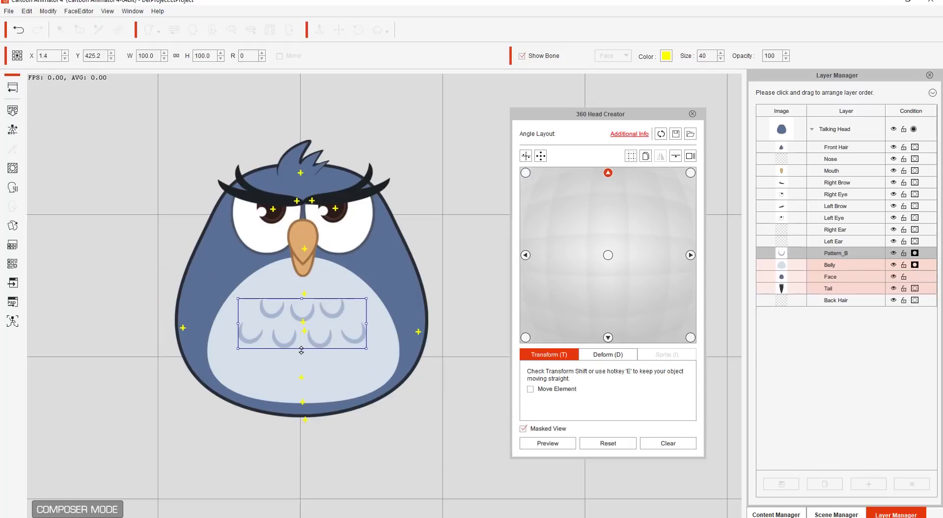
left_click_drag(301, 351, 301, 365)
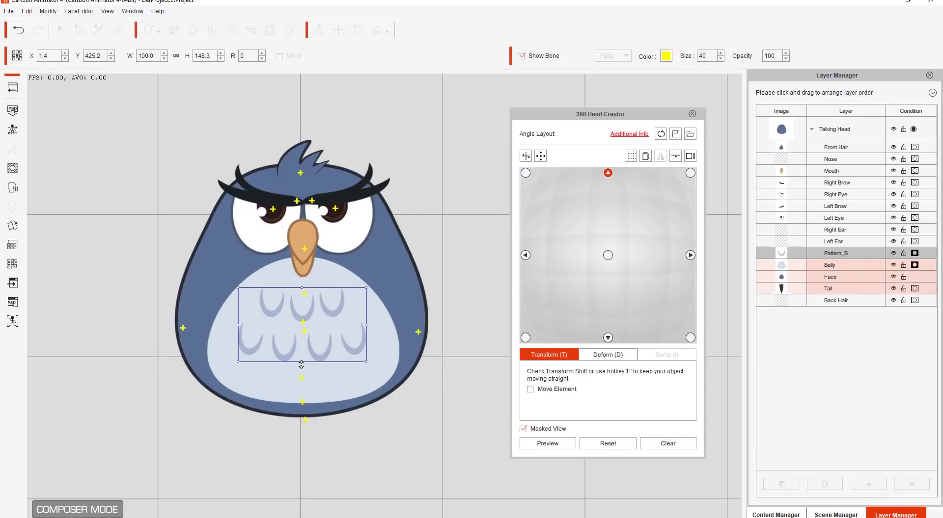
Step: For the down angle, lower Pattern_B to about Y 352.6 and preview the head turning with the pattern
left_click(608, 338)
left_click_drag(332, 392, 338, 428)
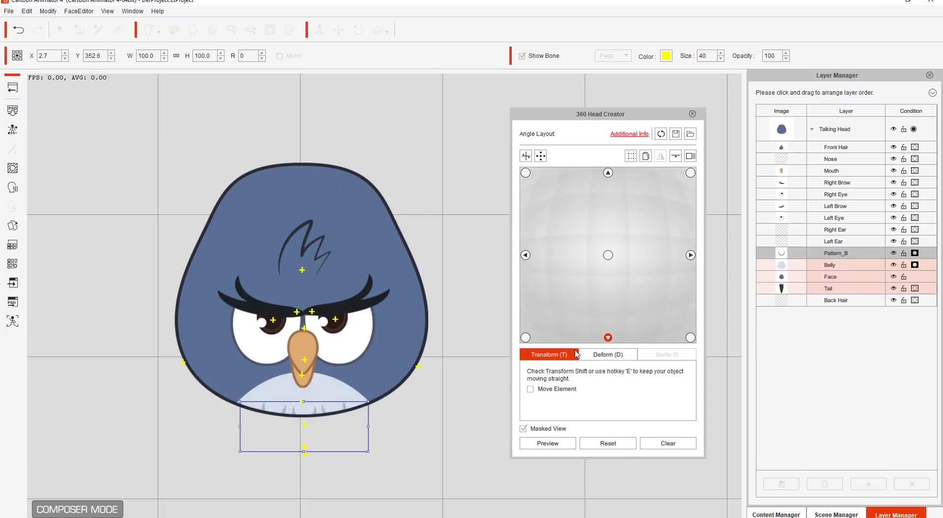
left_click(559, 443)
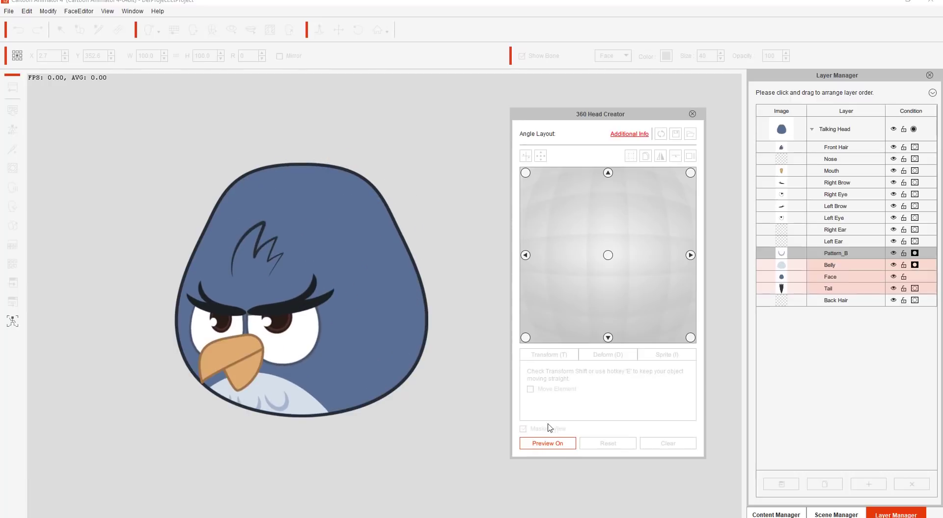
left_click(549, 445)
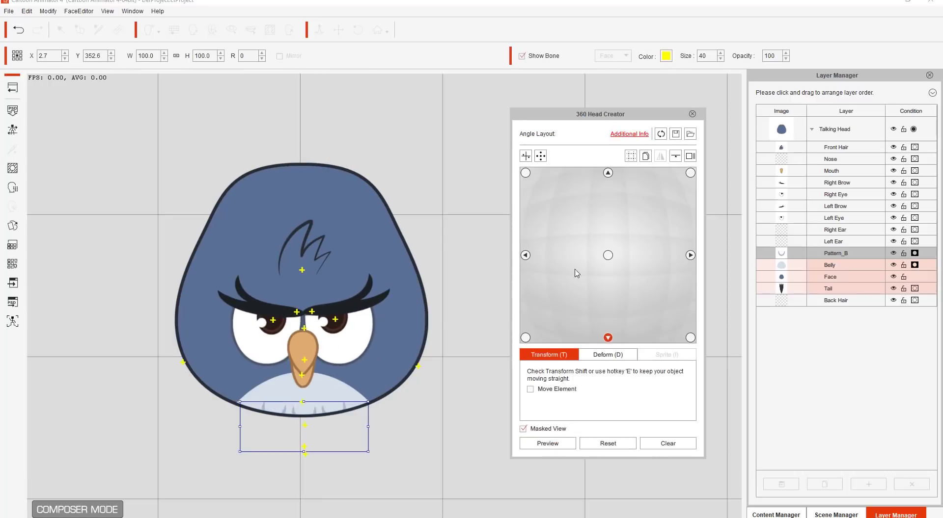
Step: Mirror Pattern_B's left angle to the right, targeting only the selected layer with Transform and Deform
left_click(526, 255)
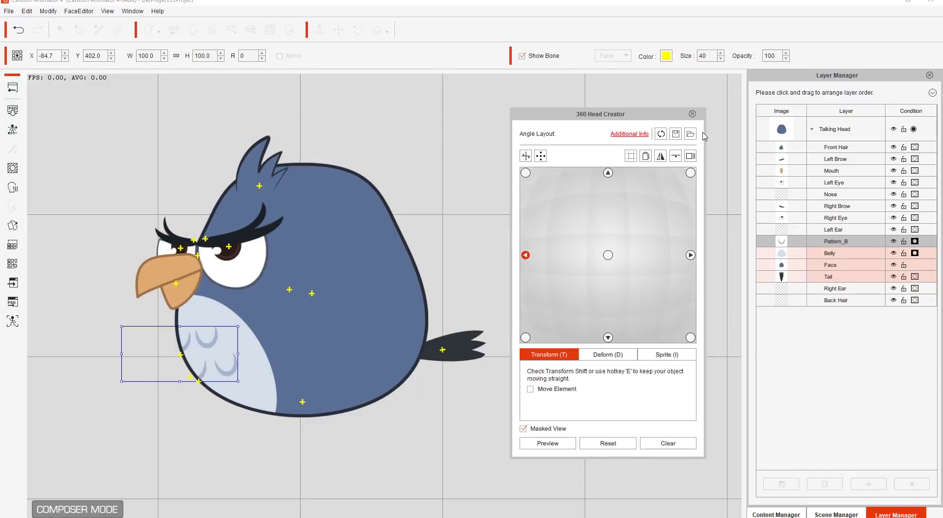
left_click(660, 156)
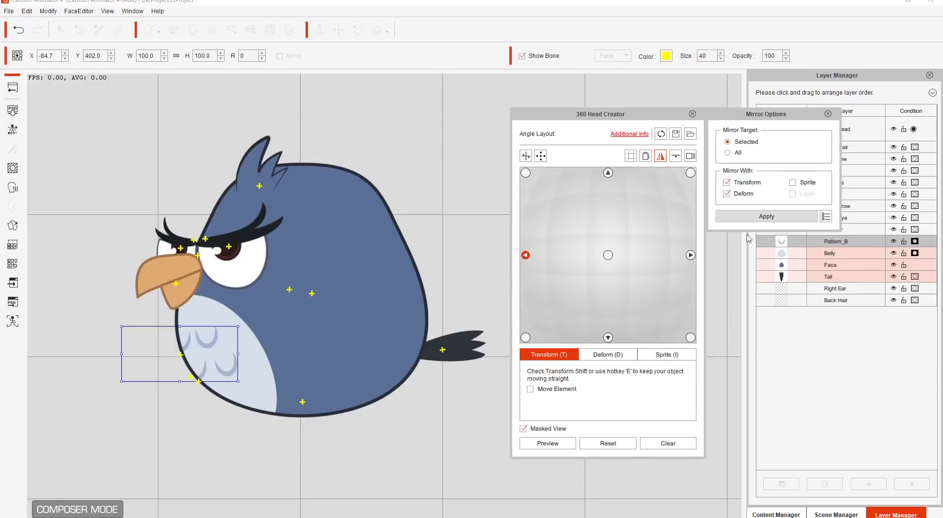
left_click(839, 241)
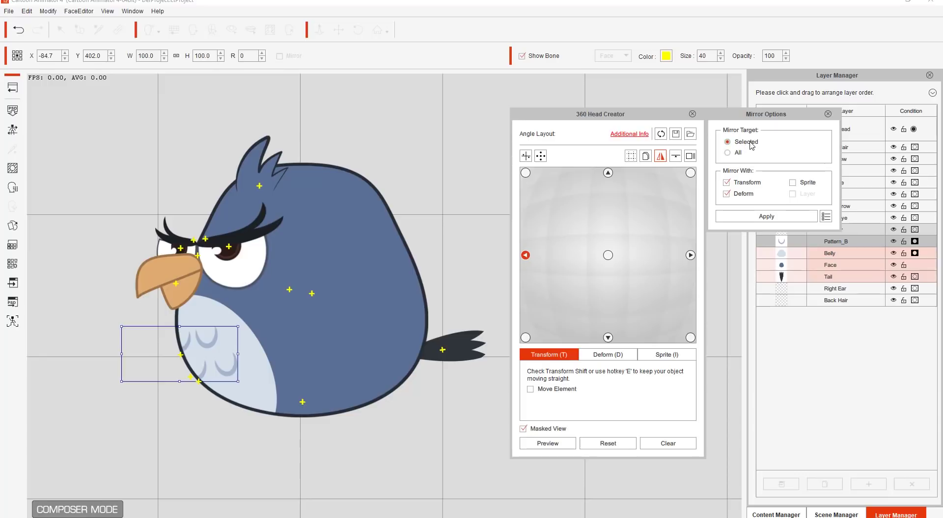
left_click(767, 216)
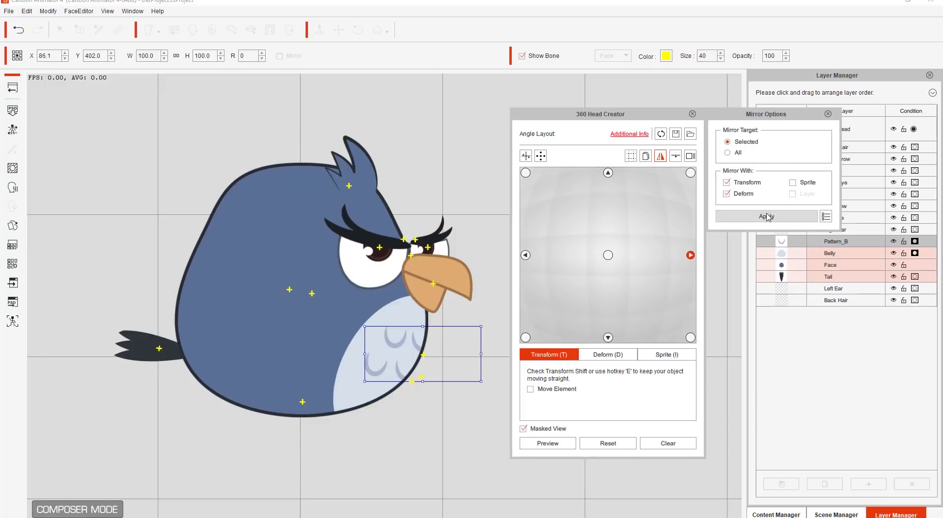
Step: Mirror Pattern_B's upper-left and lower-left angles to the opposite side with the same Transform and Deform options
left_click(526, 173)
left_click(767, 216)
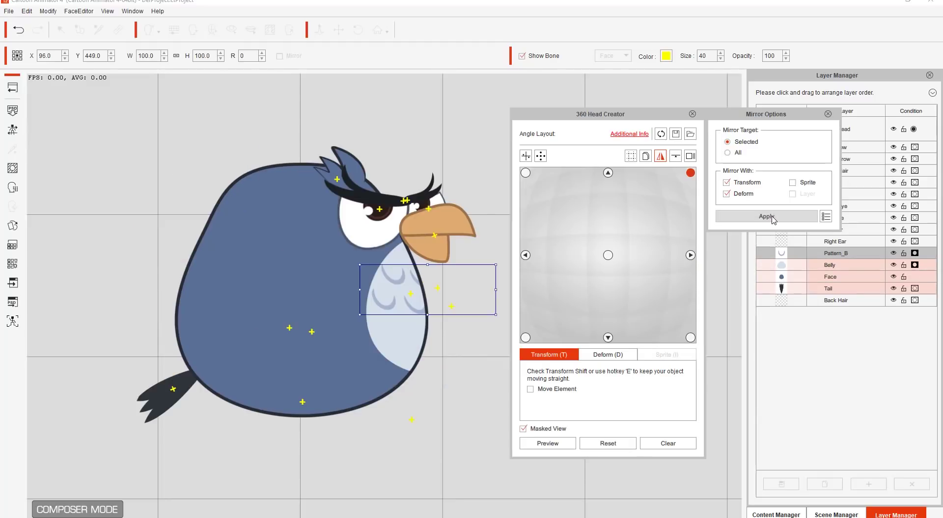
left_click(525, 337)
left_click(767, 219)
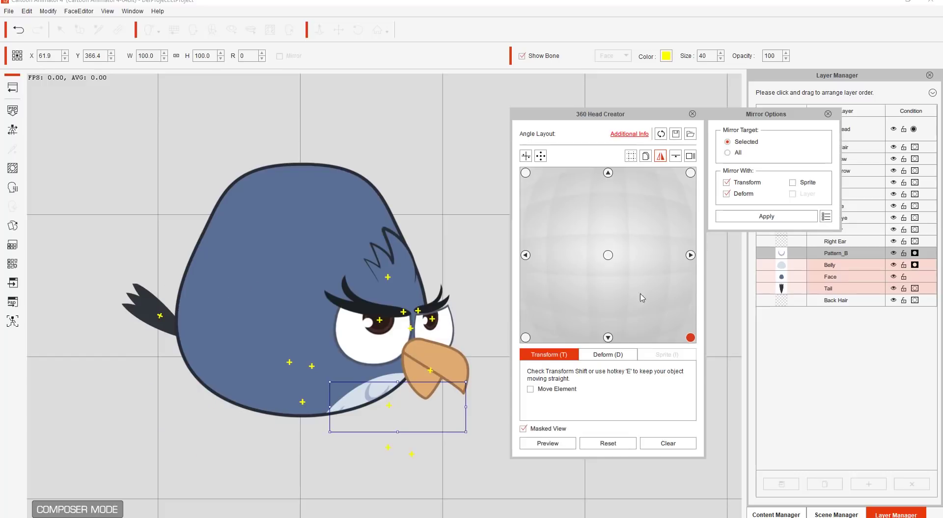
Step: Preview the head turning with the mirrored Pattern_B and return to the front angle
left_click(547, 443)
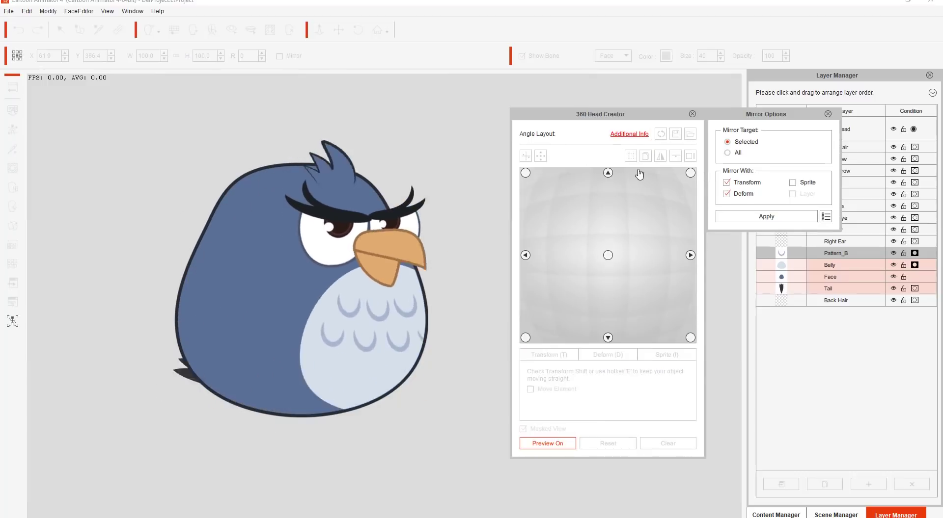
left_click(555, 445)
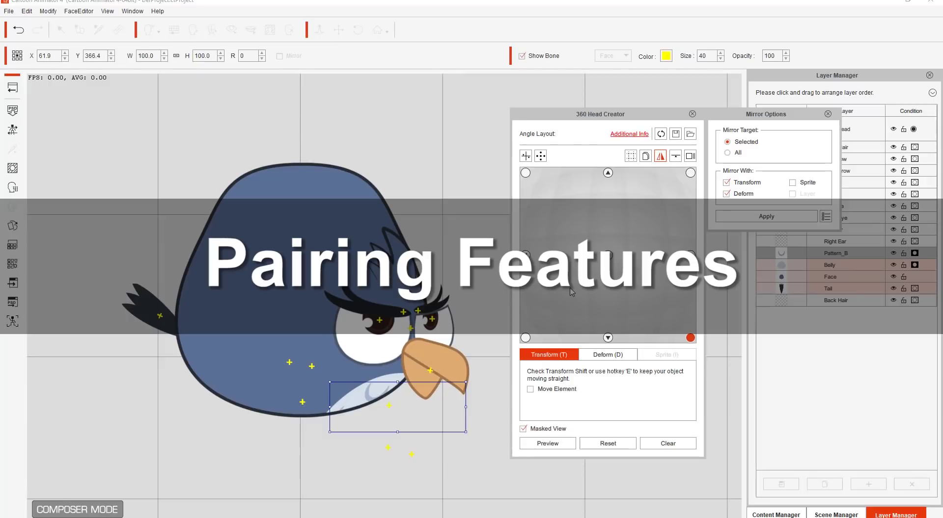
left_click(608, 255)
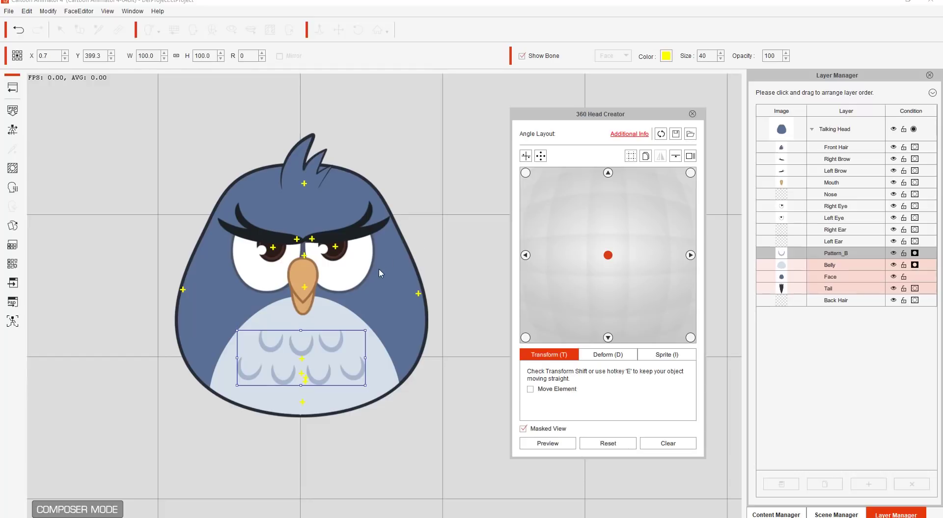
Step: At the left angle, enlarge the Left Eye proportionally to about 148.2%
left_click(525, 256)
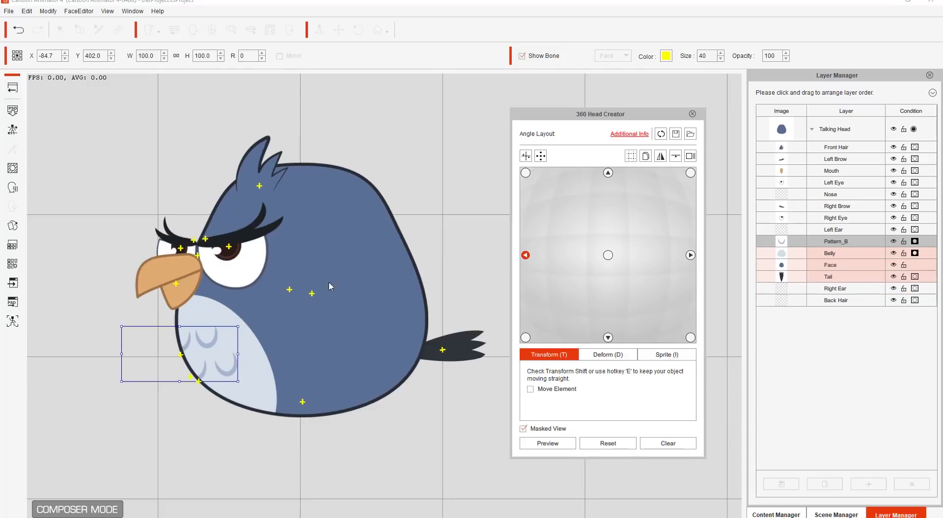
left_click(247, 269)
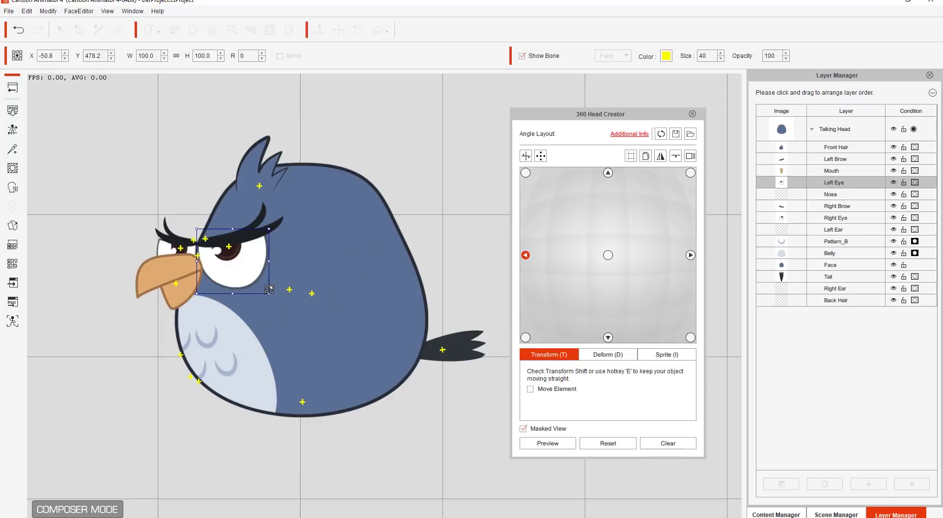
left_click_drag(268, 291, 273, 297)
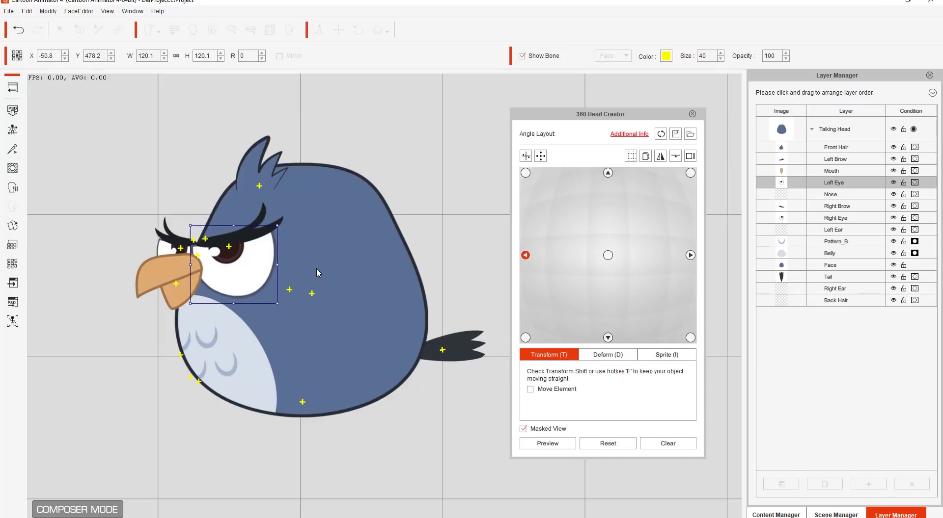
left_click_drag(323, 240, 392, 226)
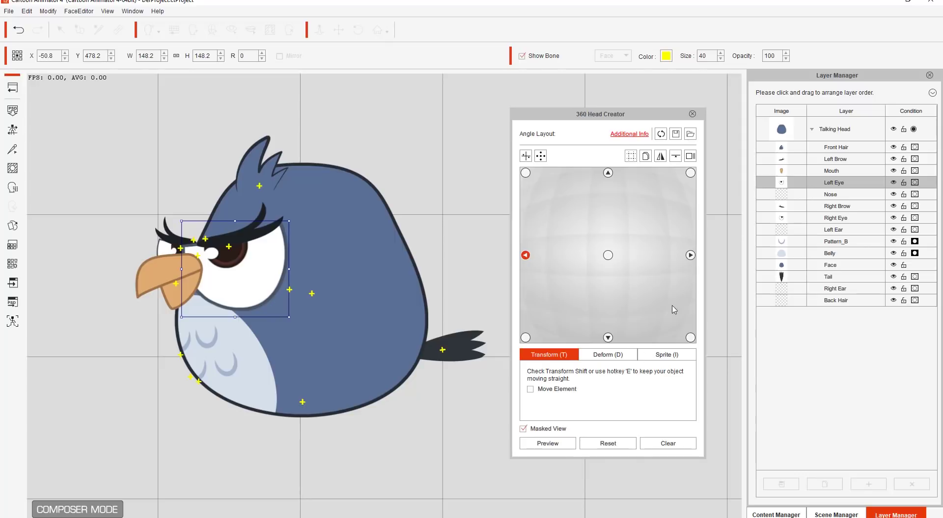
Step: Preview the head turning with the enlarged eye, and mirror the selected Left Eye to the right angle with Transform, Deform and Layer
left_click(570, 442)
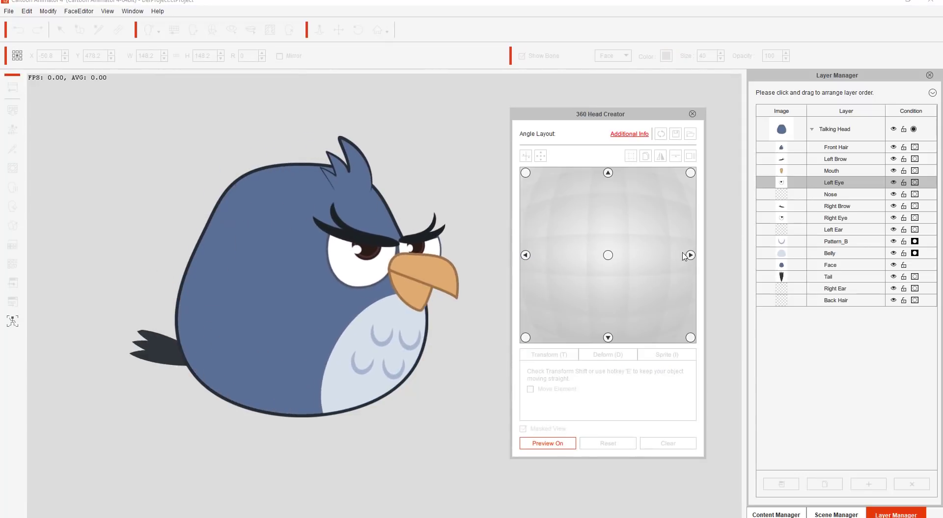
left_click(546, 444)
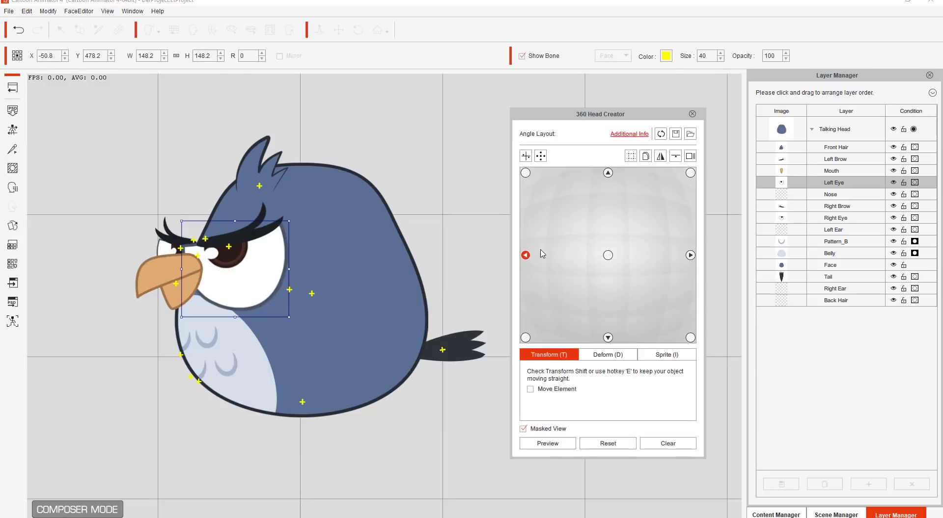
left_click(660, 157)
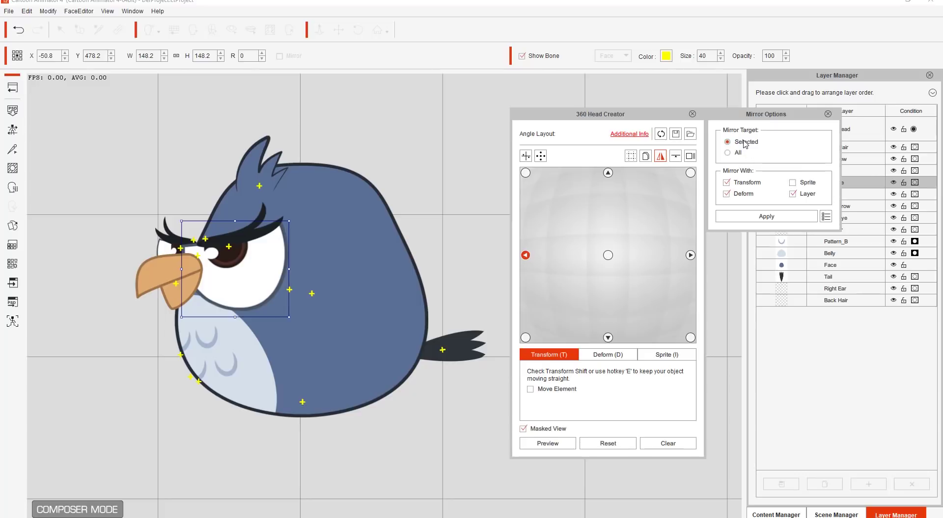
left_click(752, 216)
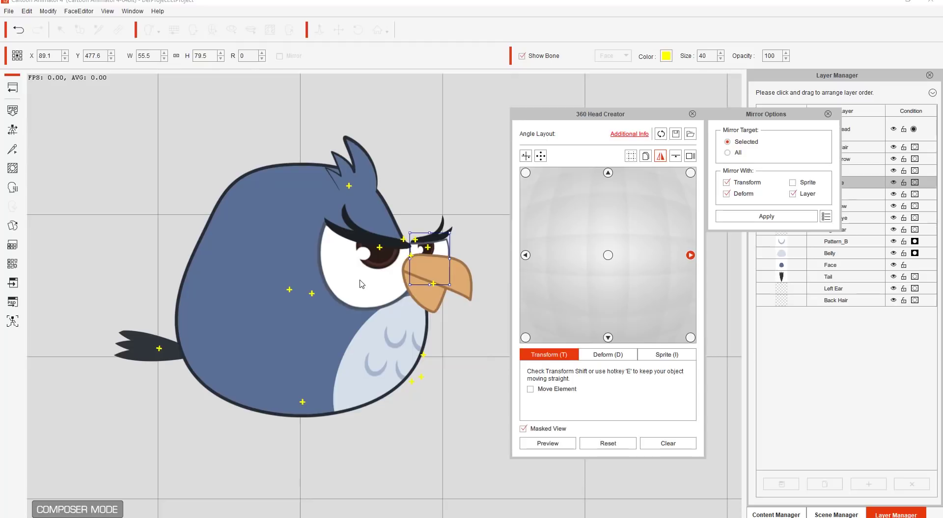
Step: Preview the head turning with the mirrored Left Eye, and undo the eye's mirroring and enlargement
left_click(546, 444)
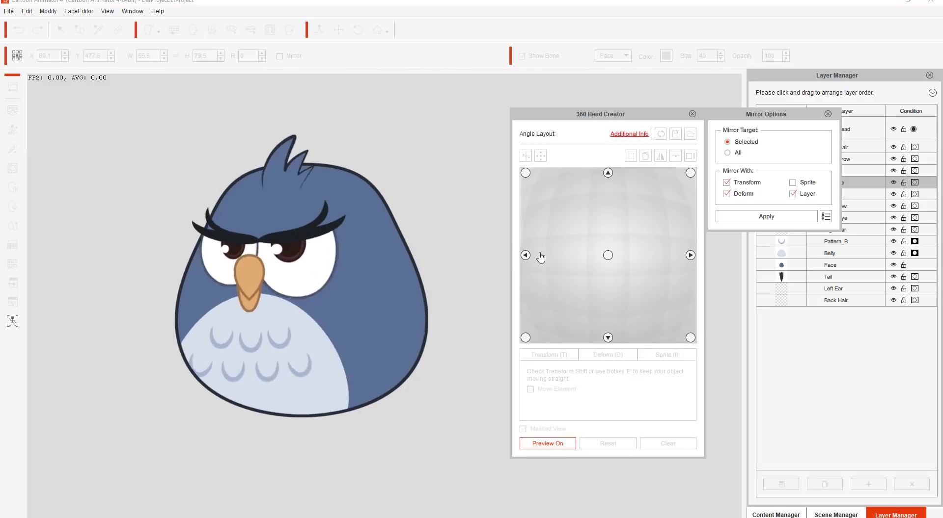
left_click(542, 444)
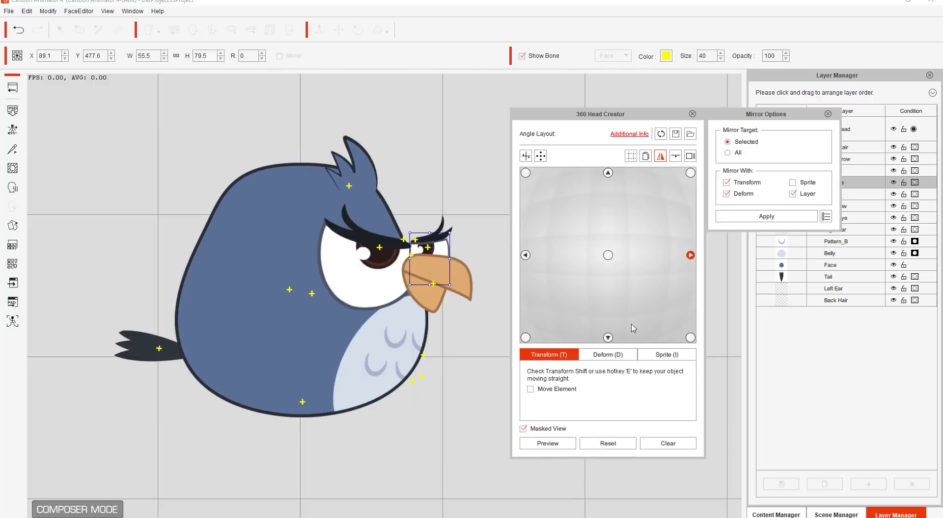
left_click(18, 30)
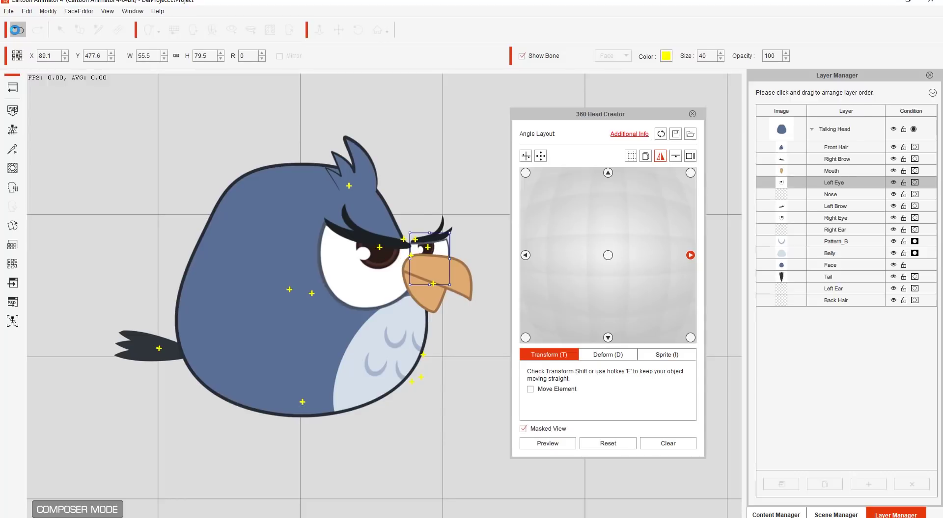
left_click(17, 30)
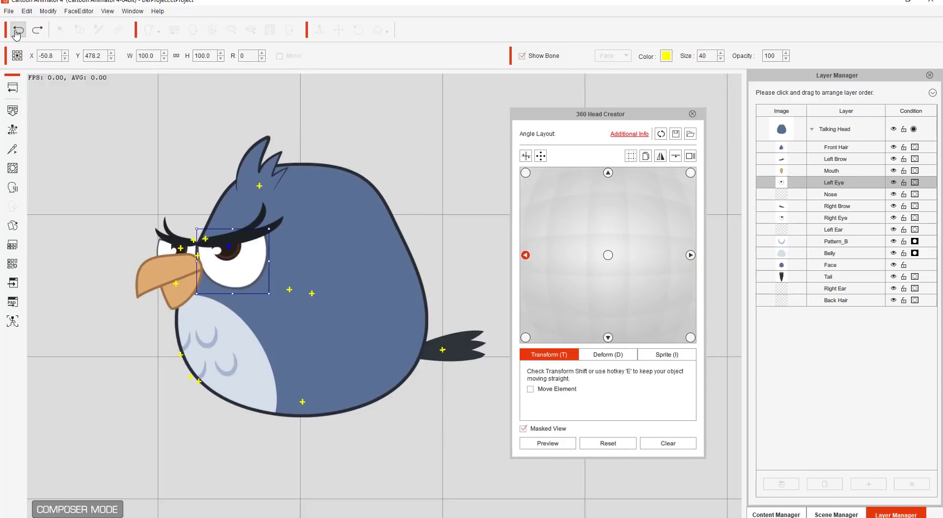
Step: Preview the head turning with the restored eye, return to the front angle and close the 360 Head Creator
left_click(564, 444)
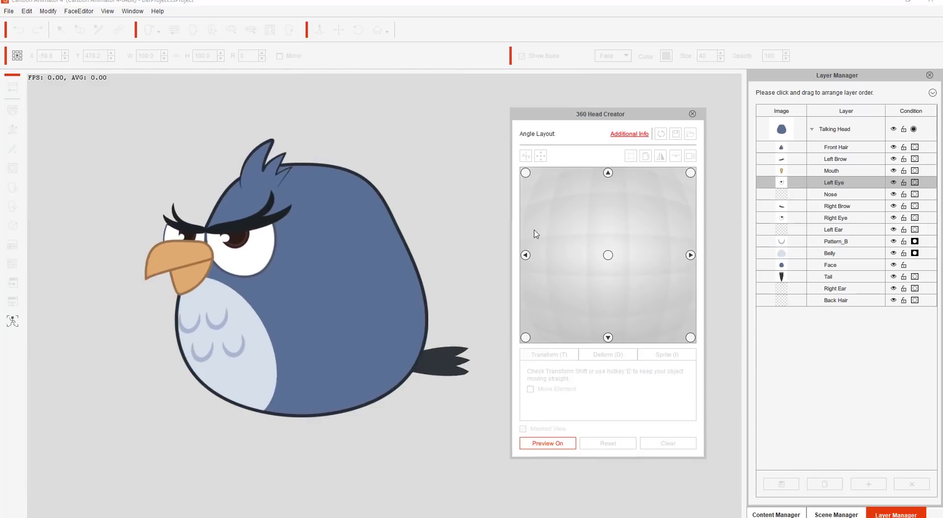
left_click(547, 443)
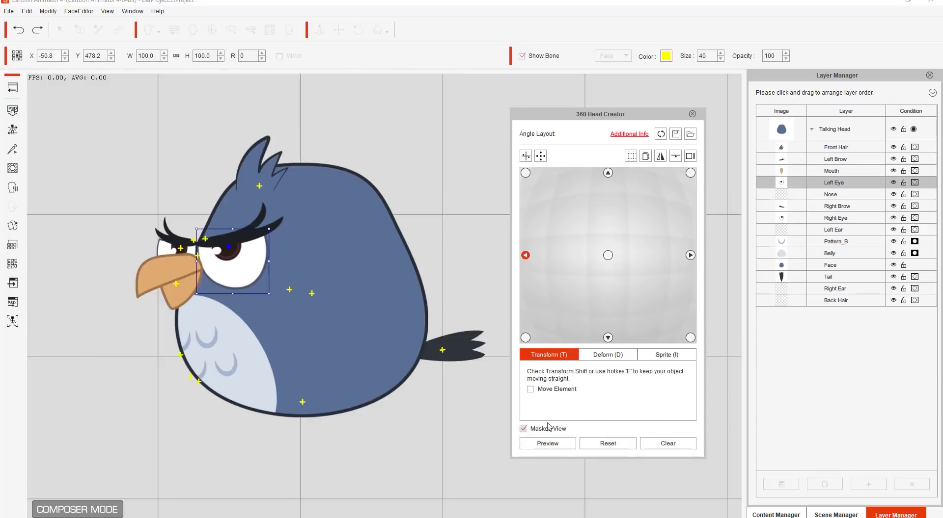
left_click(608, 255)
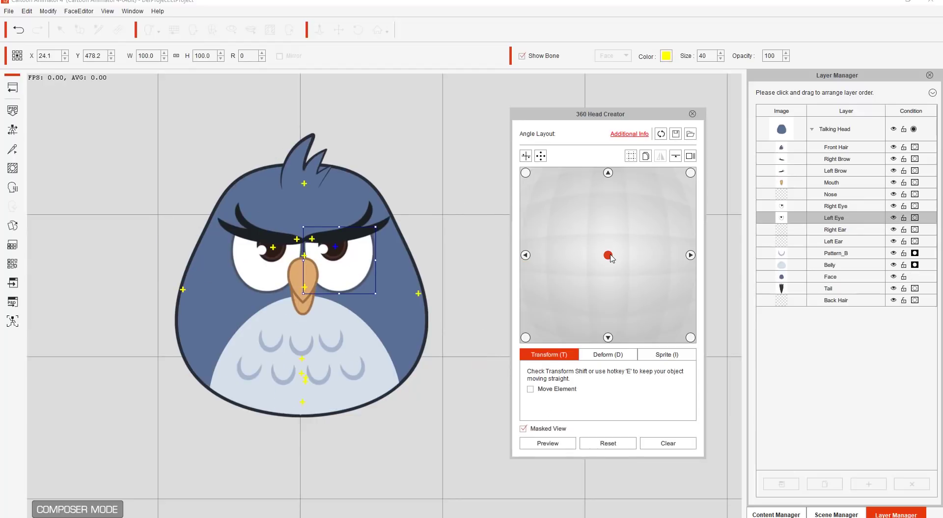
left_click(692, 115)
Step: Add the Pattern_L image as a layer above Face and place it beside the Left Eye at about X 60.6, Y 447.1
left_click(829, 277)
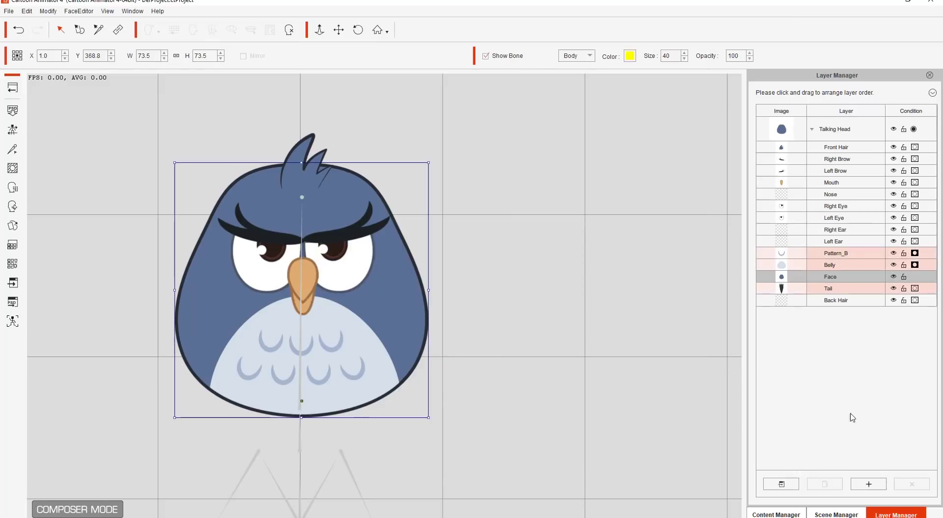
left_click(868, 484)
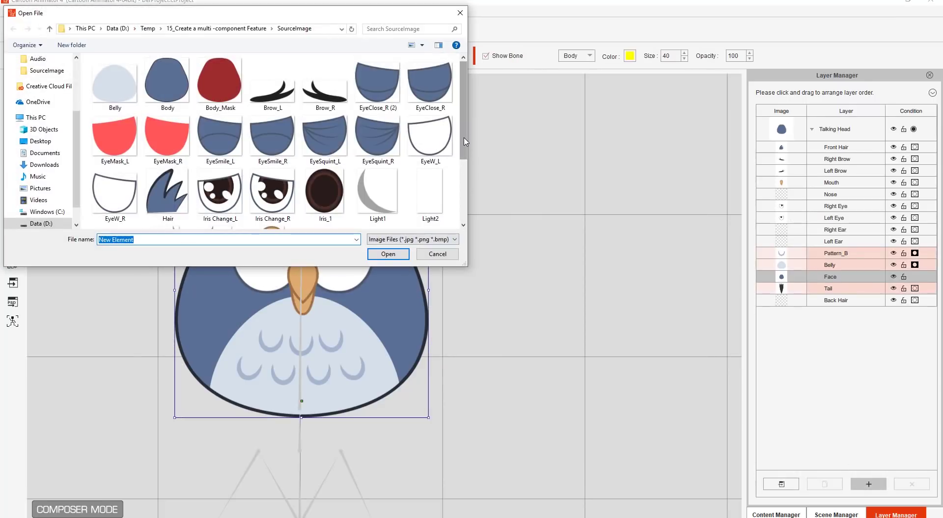
scroll(270, 147, "down", 3)
left_click(168, 144)
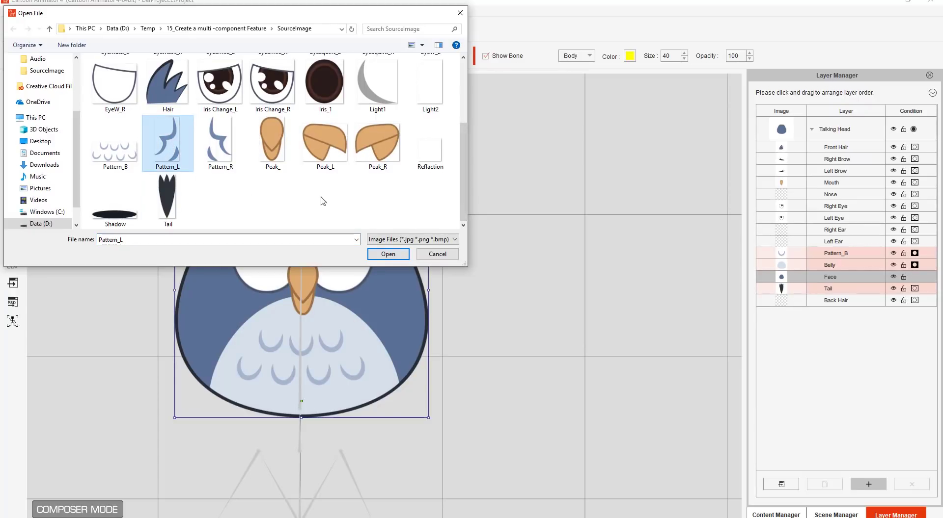
left_click(388, 254)
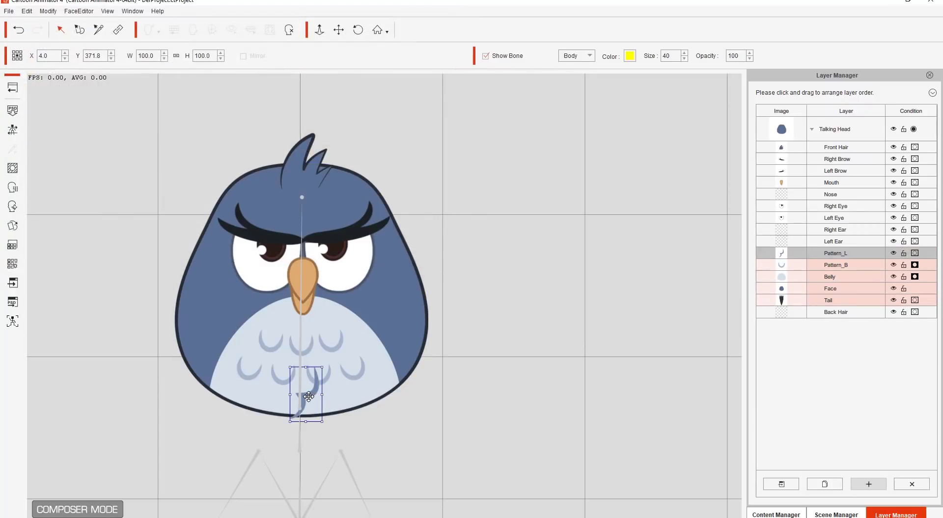
left_click_drag(308, 397, 389, 290)
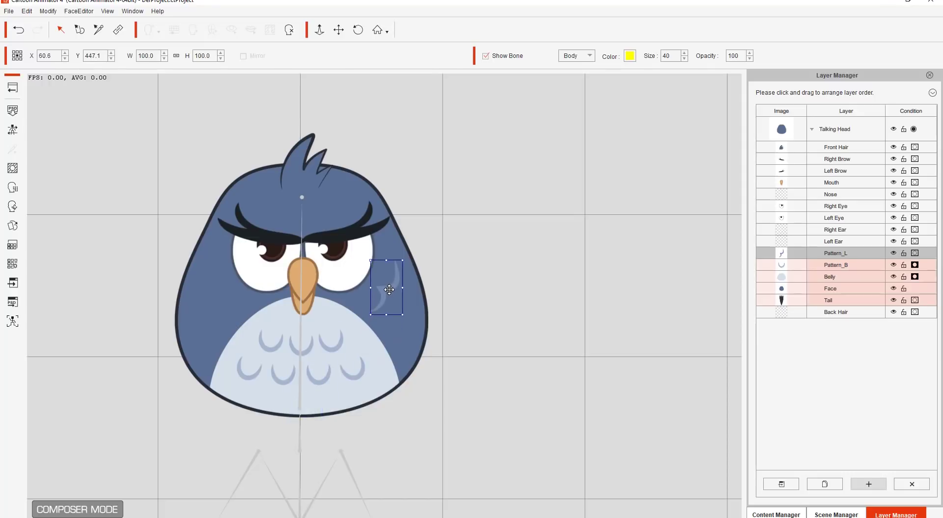
Step: In the Bone Editor, show the wireframe and set Pattern_L's subdivision area to Full Image
left_click(841, 290)
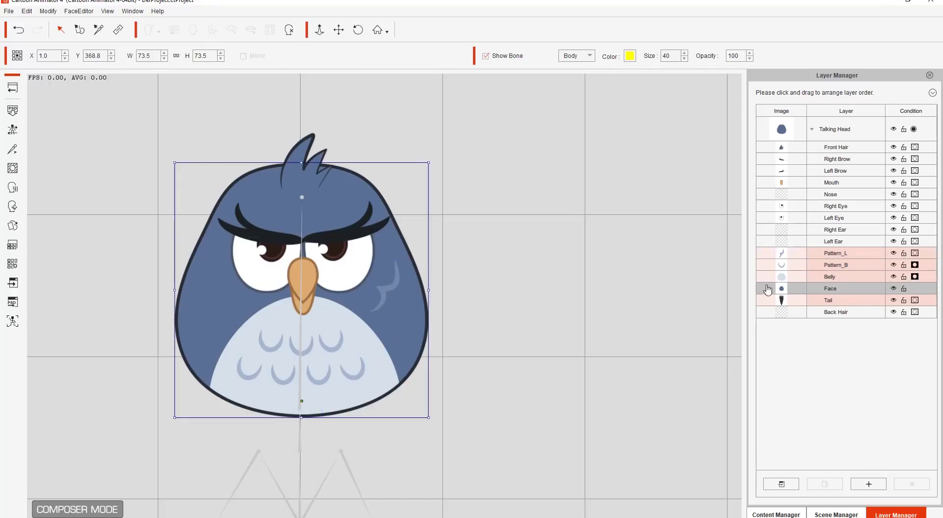
left_click(13, 149)
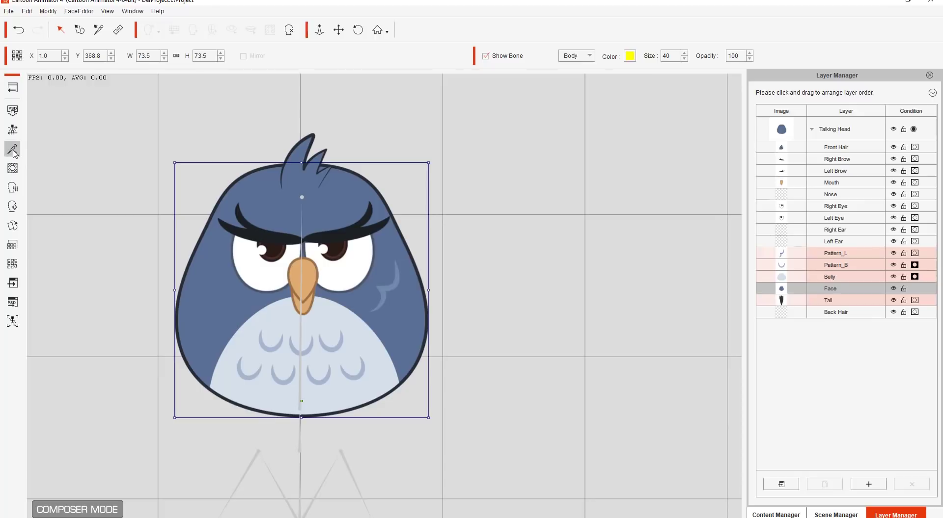
left_click(836, 254)
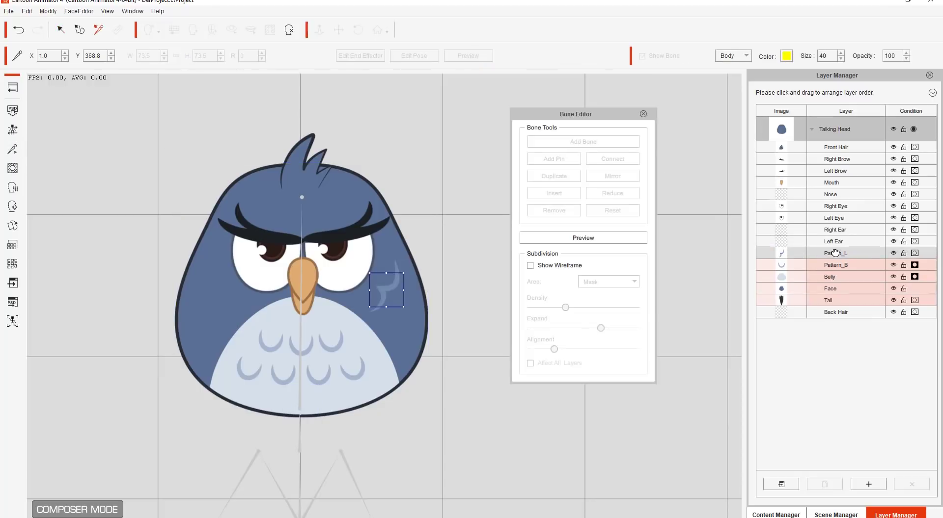
left_click(560, 269)
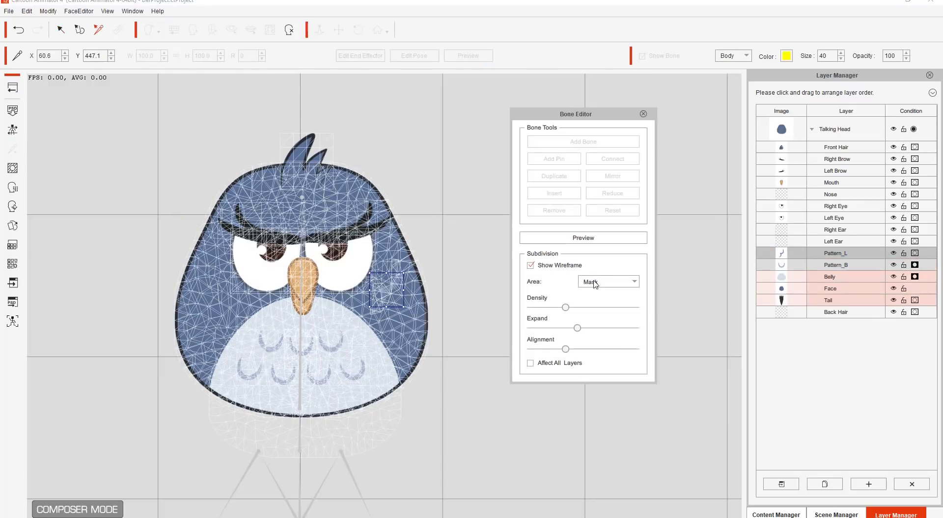
left_click(599, 282)
left_click(602, 305)
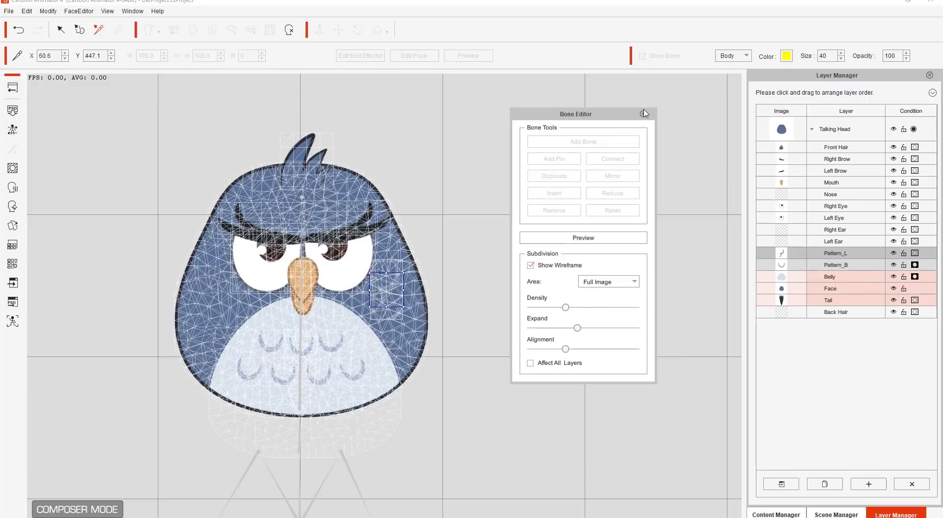
left_click(643, 114)
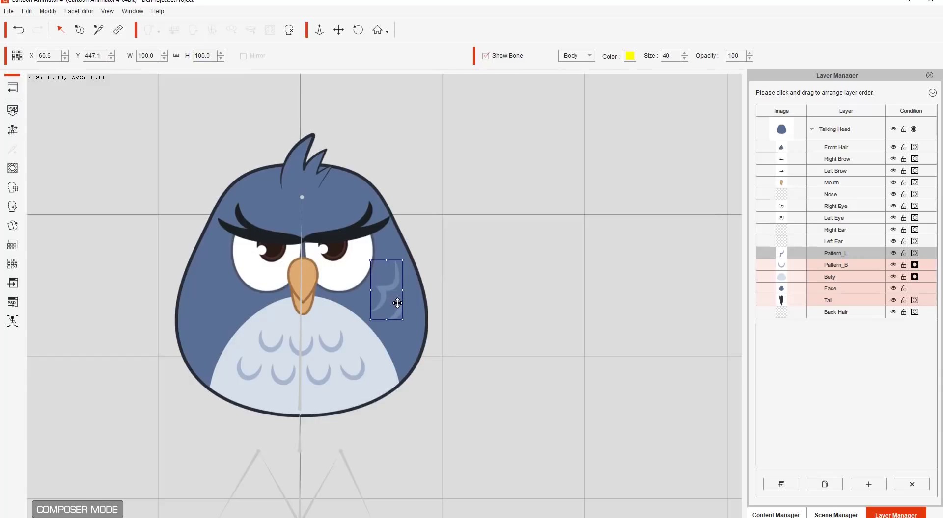
Step: Add the Pattern_R image as a layer above Face and place it beside the Right Eye at about X -56.4, Y 442.3
left_click(842, 291)
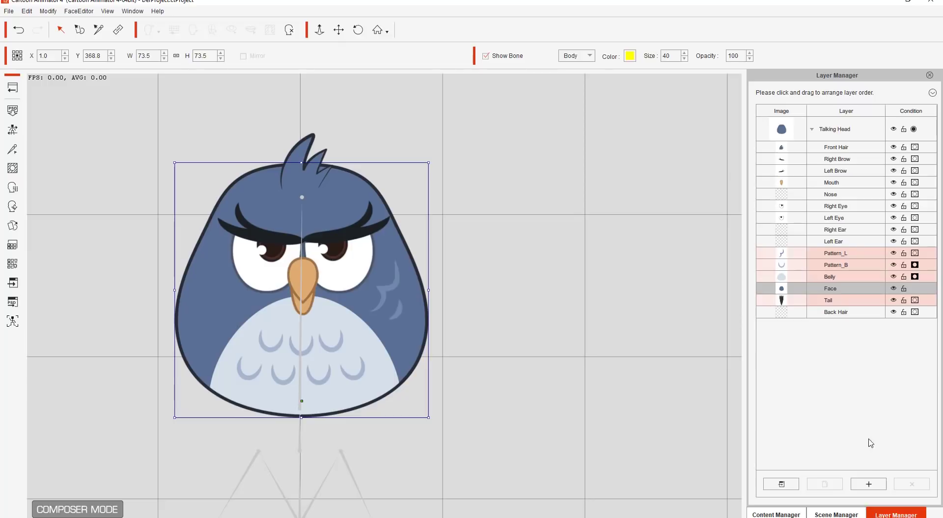
left_click(868, 484)
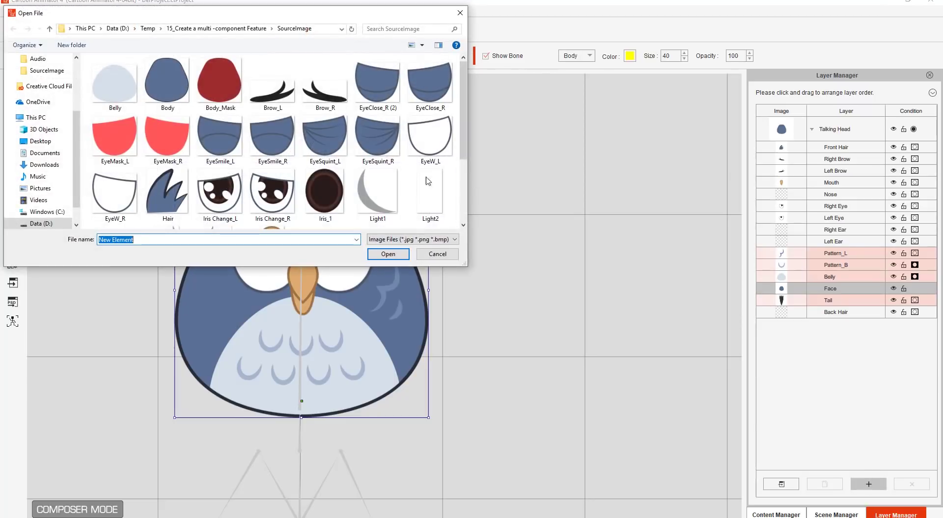
left_click(325, 164)
scroll(325, 164, "down", 3)
left_click(220, 143)
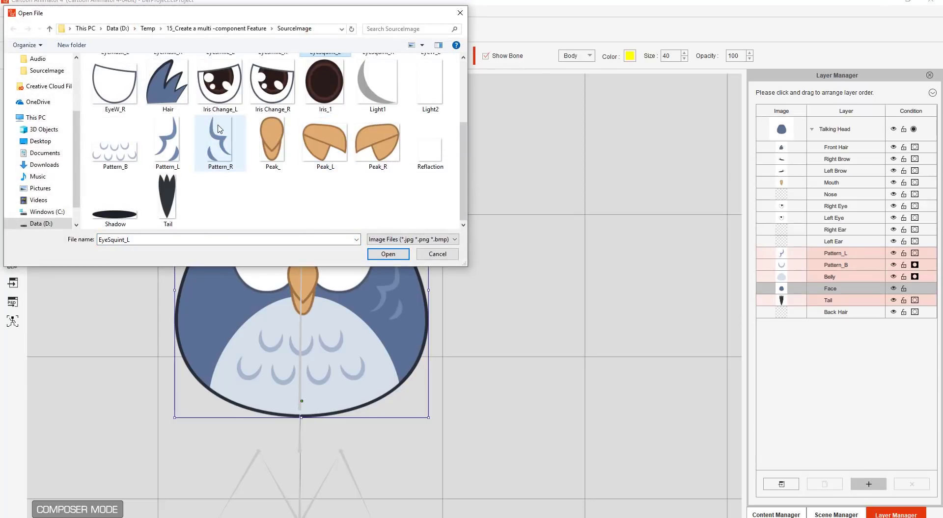
double_click(220, 143)
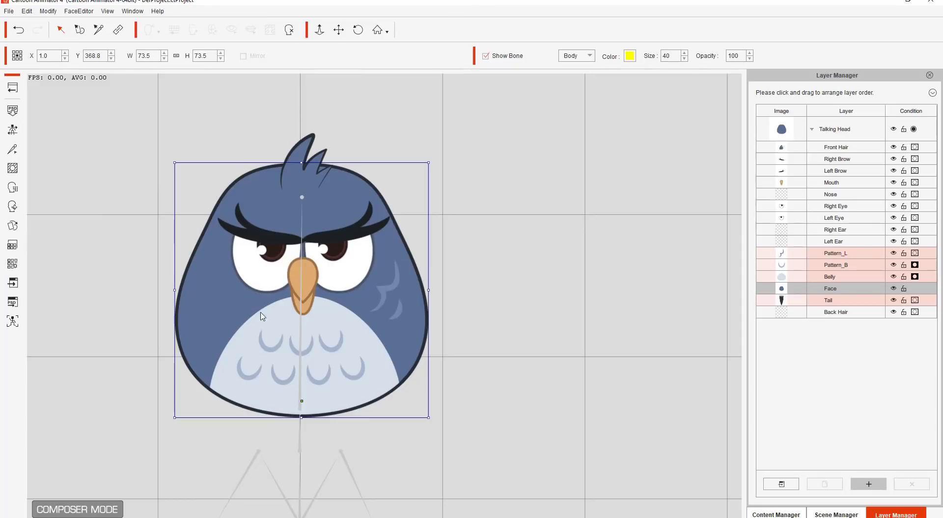
left_click_drag(307, 388, 221, 287)
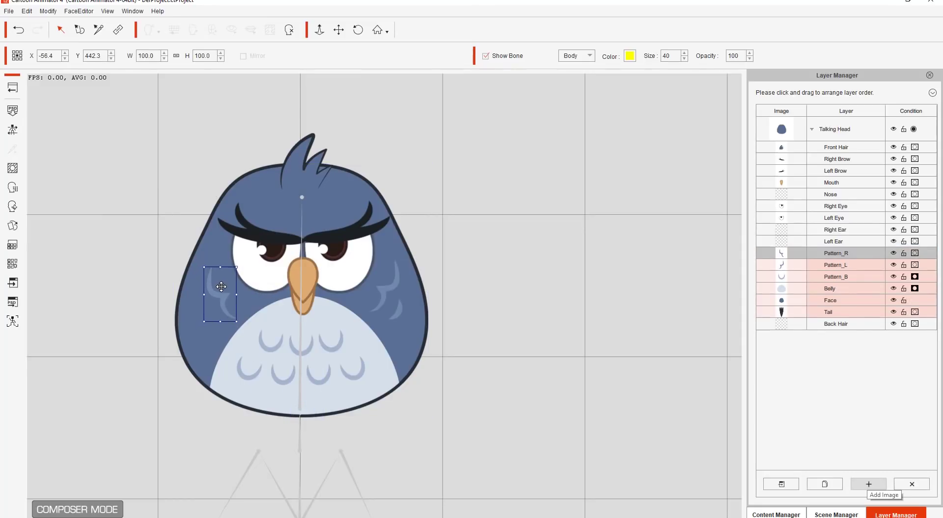
Step: Set Pattern_R's subdivision area to Full Image in the Bone Editor and nudge the layer to about X -58.4, Y 445.7
left_click(830, 300)
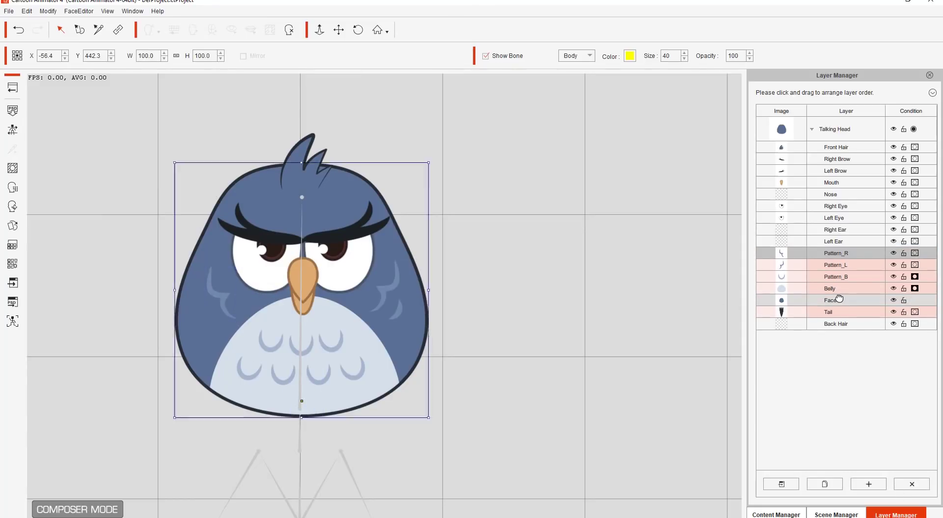
left_click(12, 148)
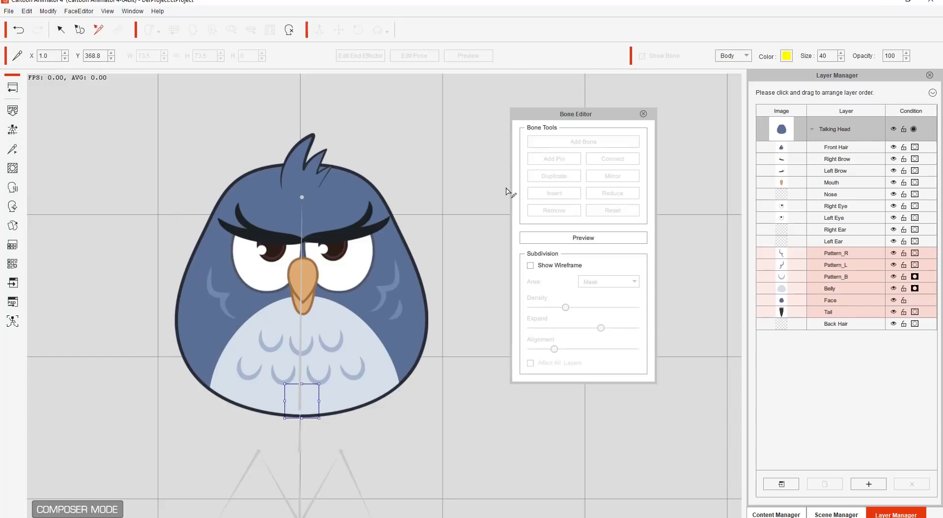
left_click(562, 266)
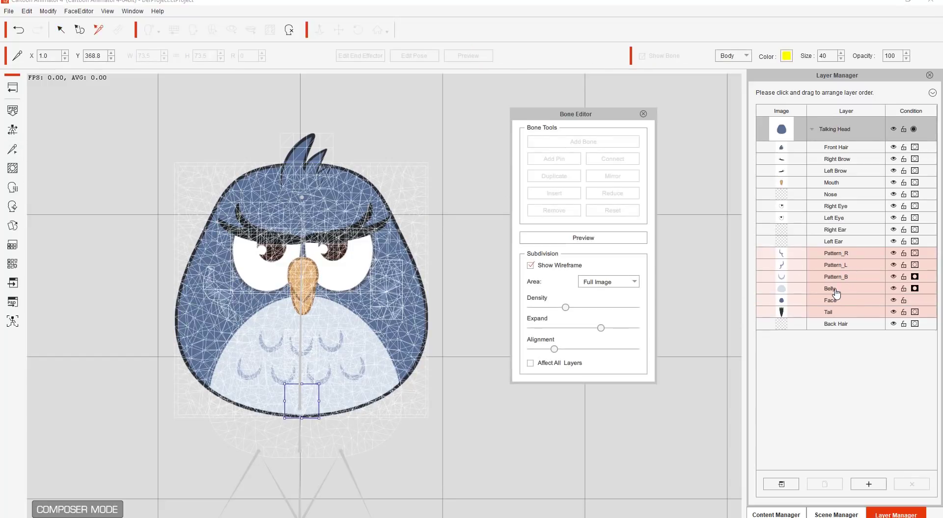
left_click(838, 256)
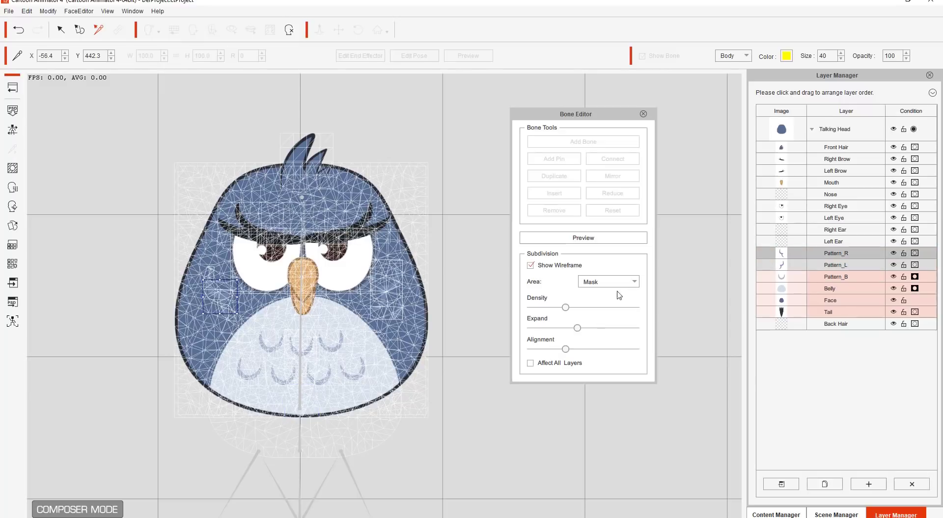
left_click(602, 286)
left_click(598, 301)
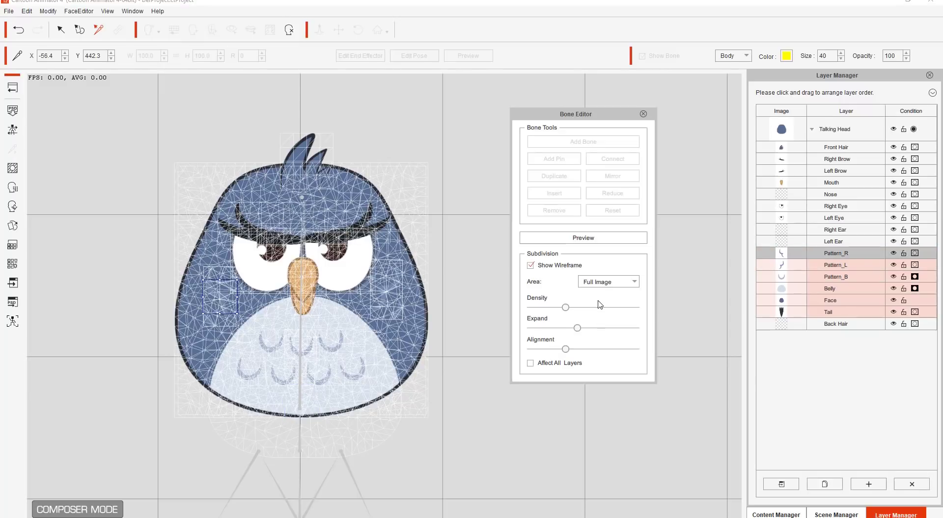
left_click(642, 115)
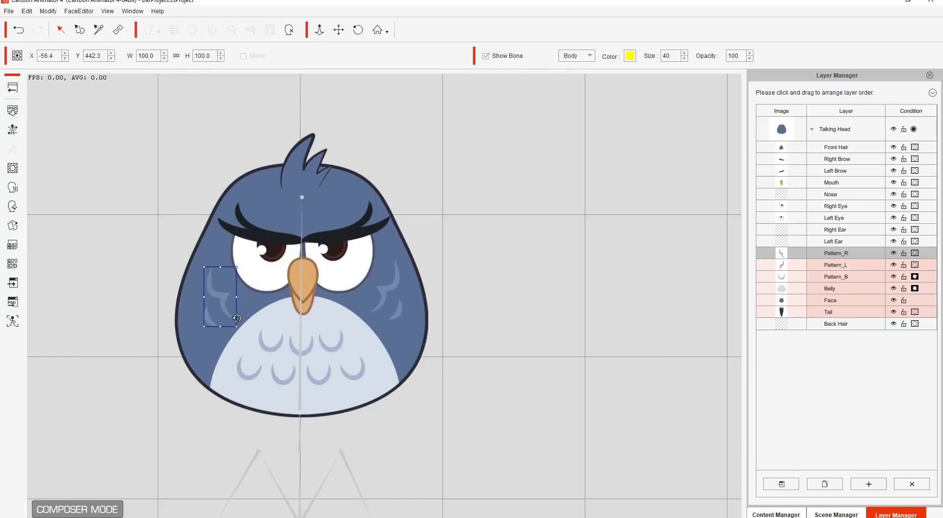
left_click_drag(219, 295, 216, 291)
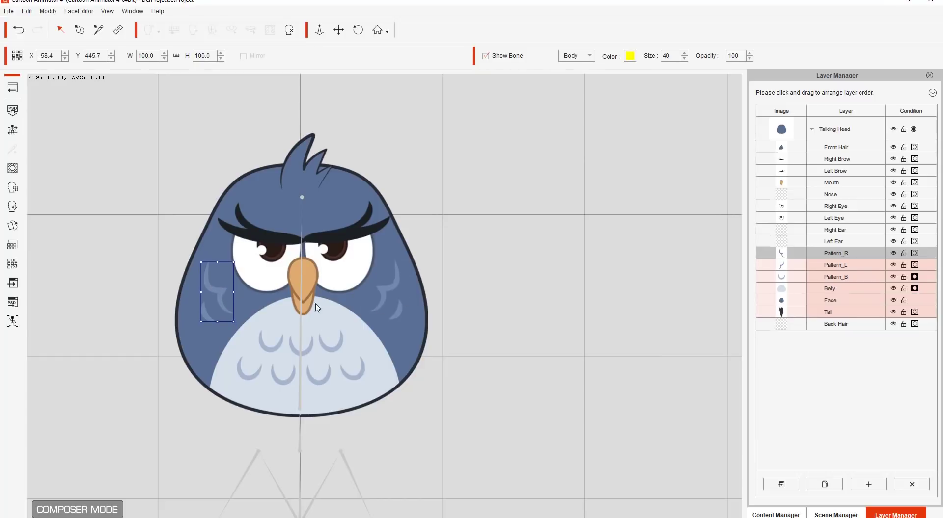
Step: In the 360 Head Creator's left angle, move Pattern_R sideways past the body's edge to beside the beak
left_click(14, 208)
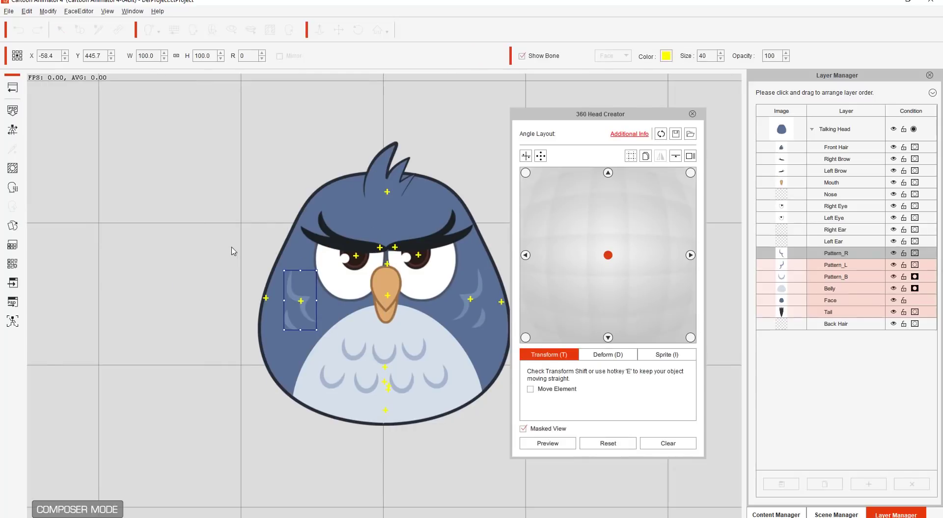
left_click_drag(234, 252, 133, 233)
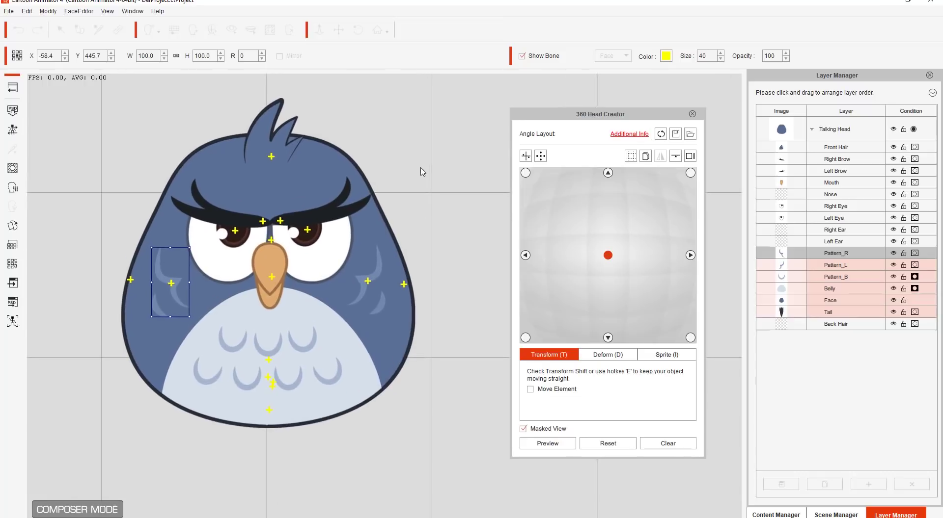
scroll(443, 227, "up", 3)
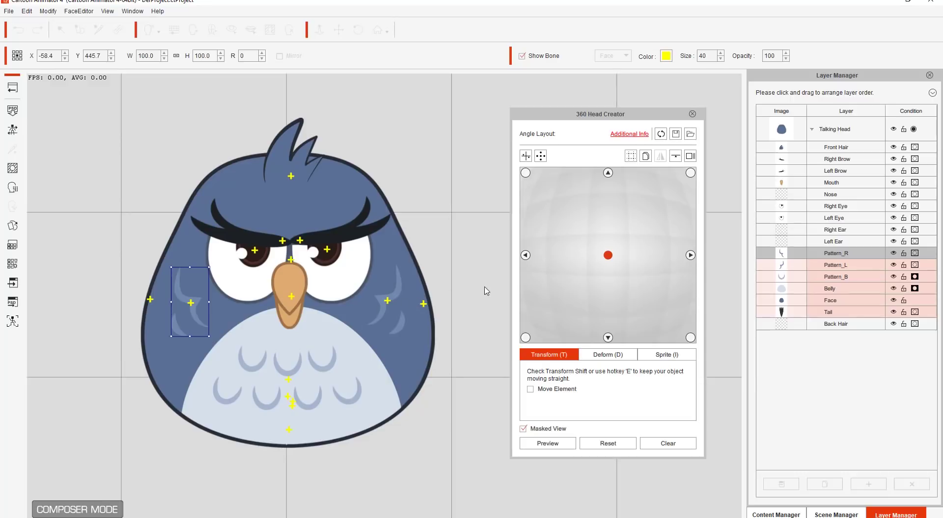
left_click(525, 255)
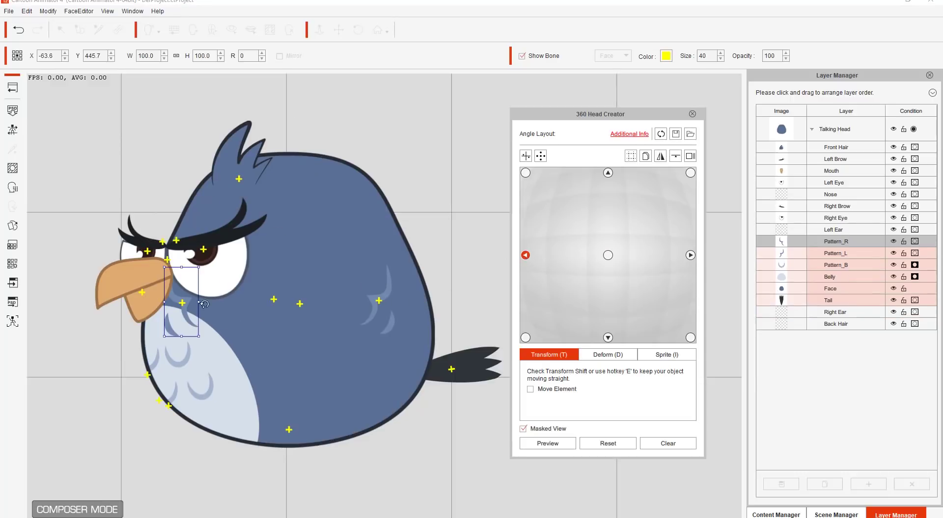
left_click_drag(177, 318, 99, 319)
Step: In the left angle, move Pattern_L beside the near eye at about X -12.1, Y 448.0, and enable masking for Pattern_R and Pattern_L
left_click(371, 308)
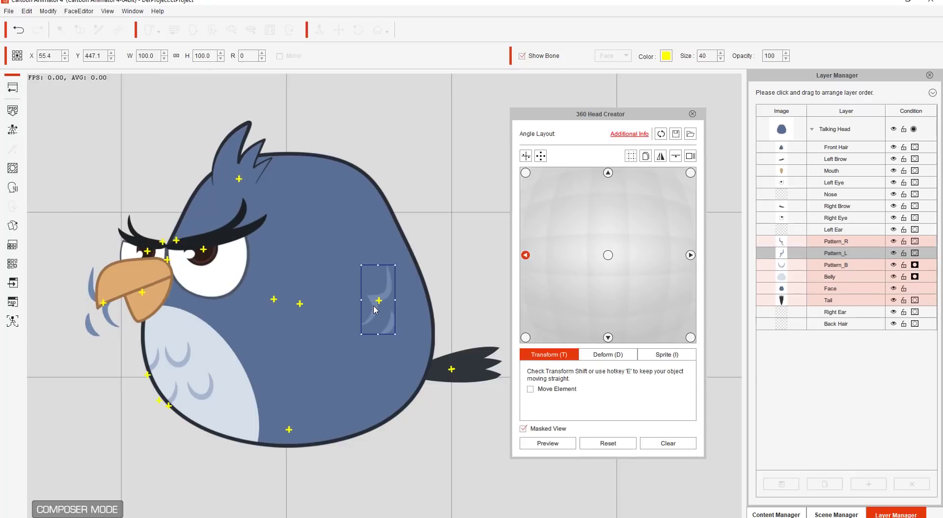
left_click_drag(372, 309, 268, 306)
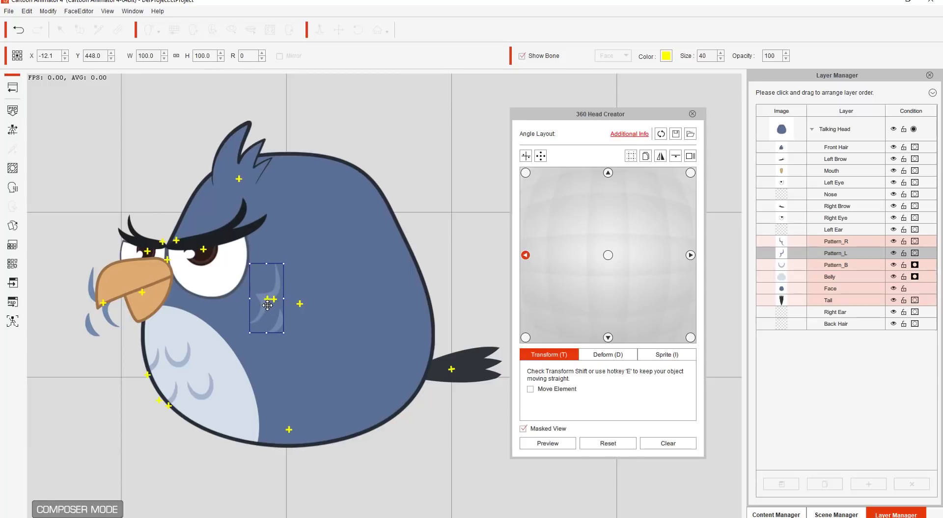
left_click(915, 243)
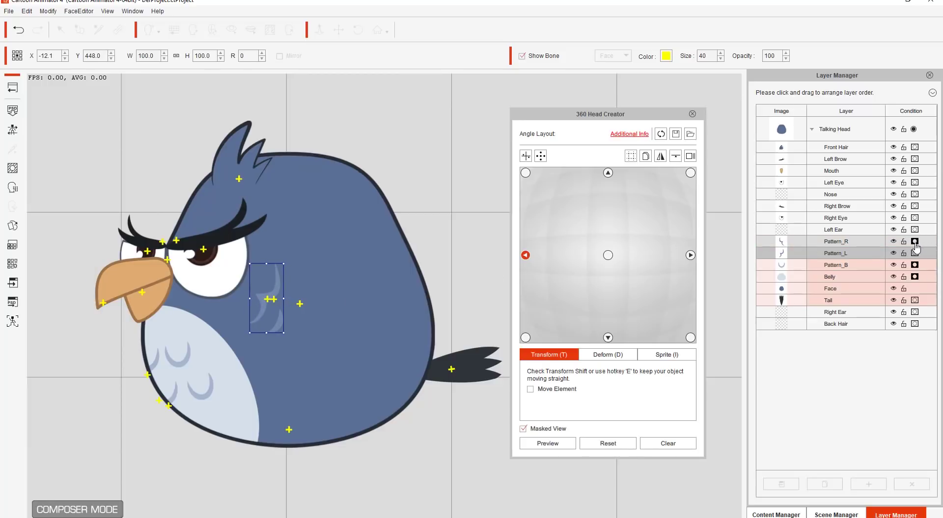
left_click(915, 254)
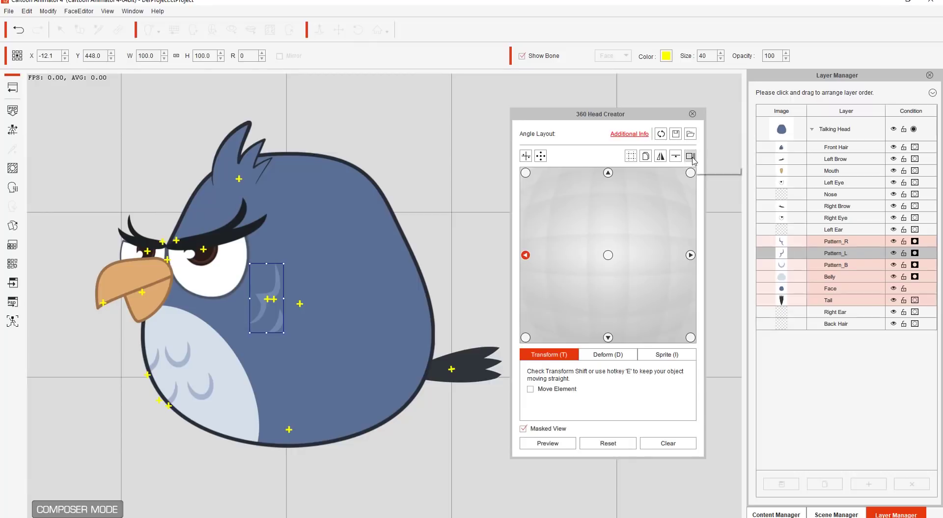
Step: In the mirror pairing settings, pair Pattern_L with Pattern_R
left_click(660, 157)
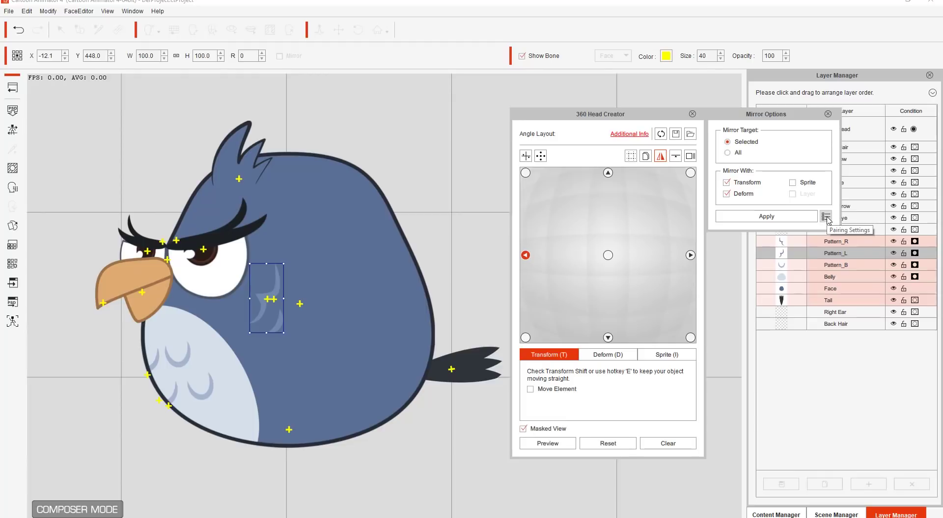
left_click(826, 218)
left_click(765, 283)
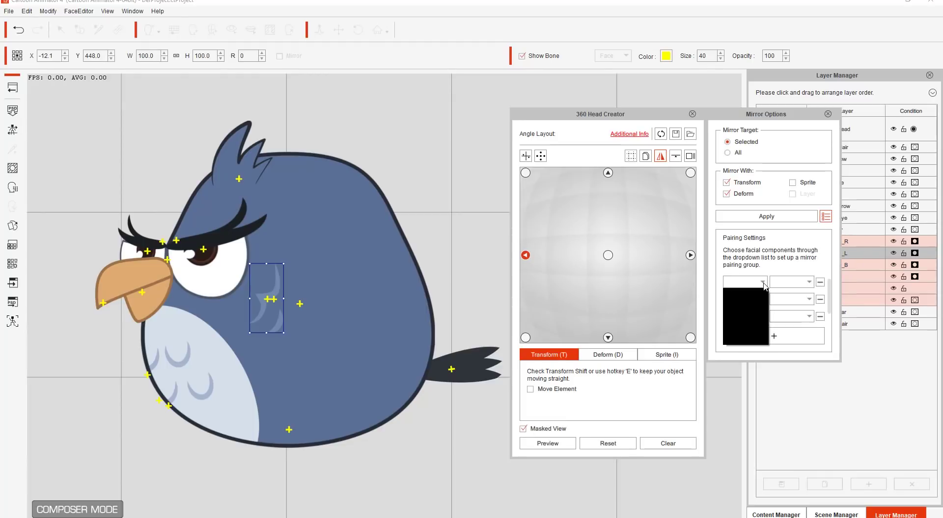
left_click(746, 330)
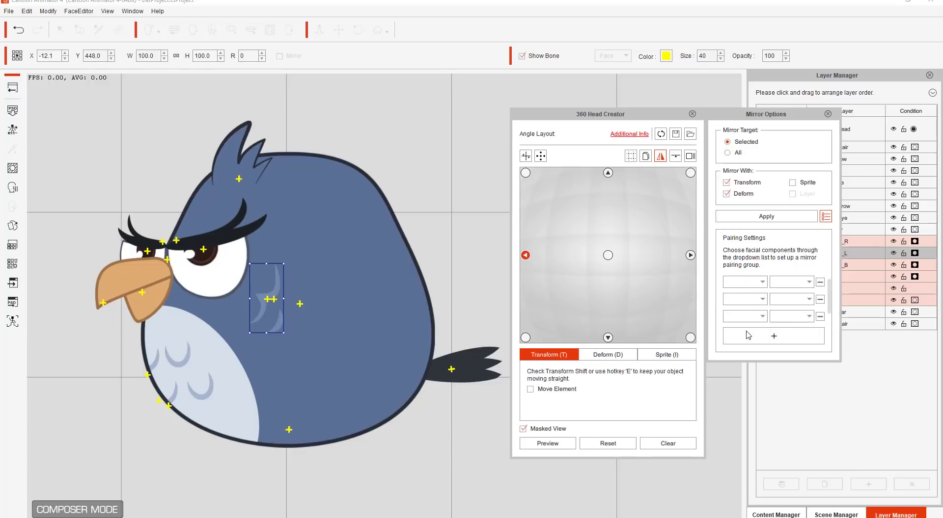
left_click(791, 283)
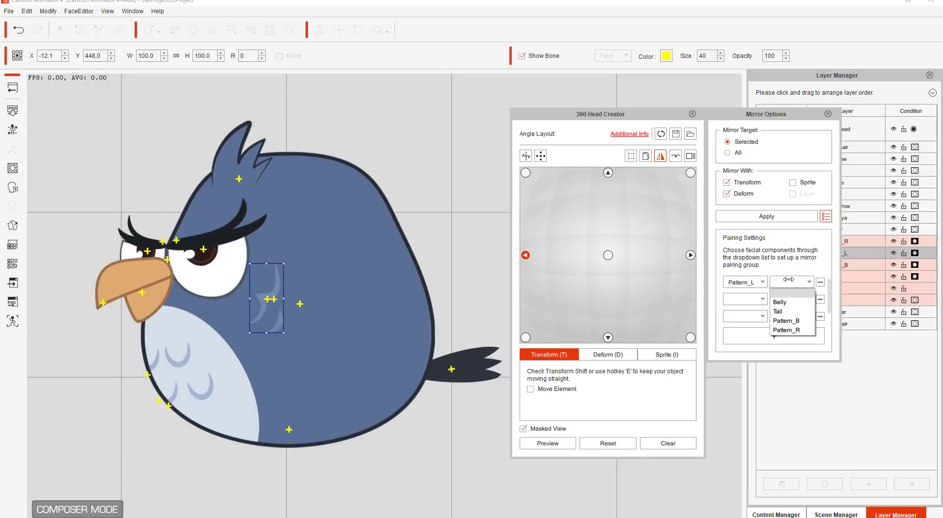
left_click(790, 331)
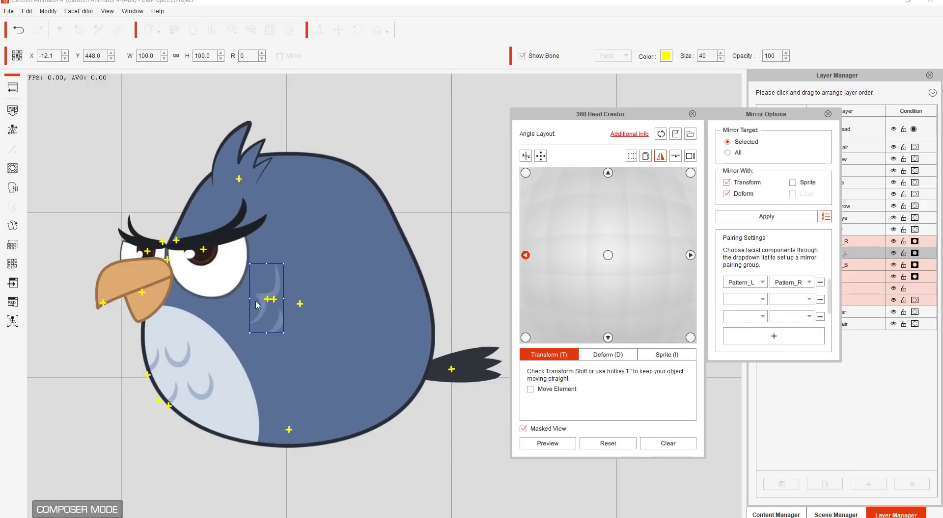
left_click(826, 218)
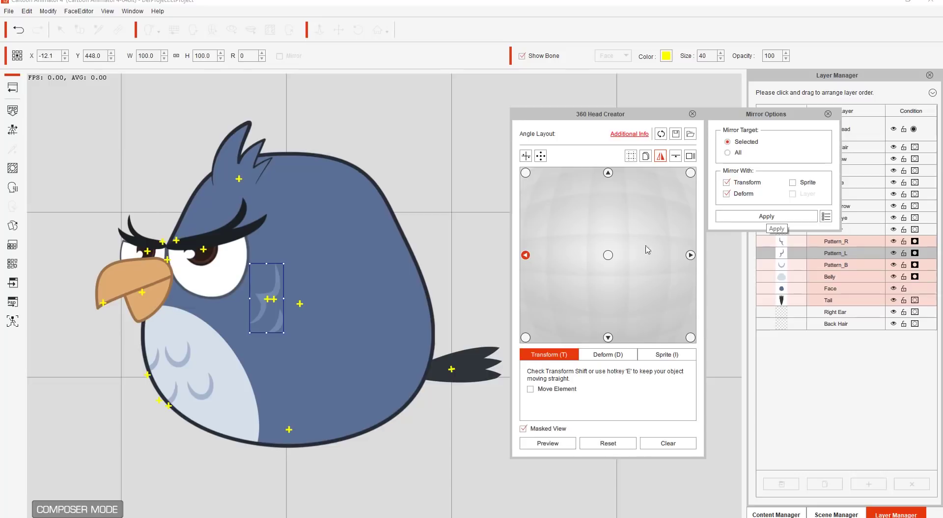
Step: Undo a trial mirror of only the selected pattern and mirror all components to the right angle with Transform, Deform and Layer
left_click(786, 219)
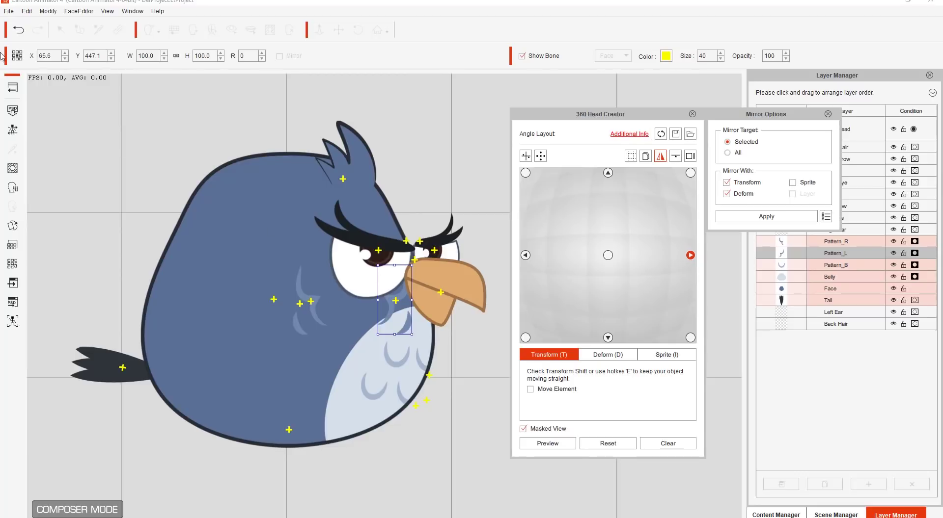
left_click(18, 30)
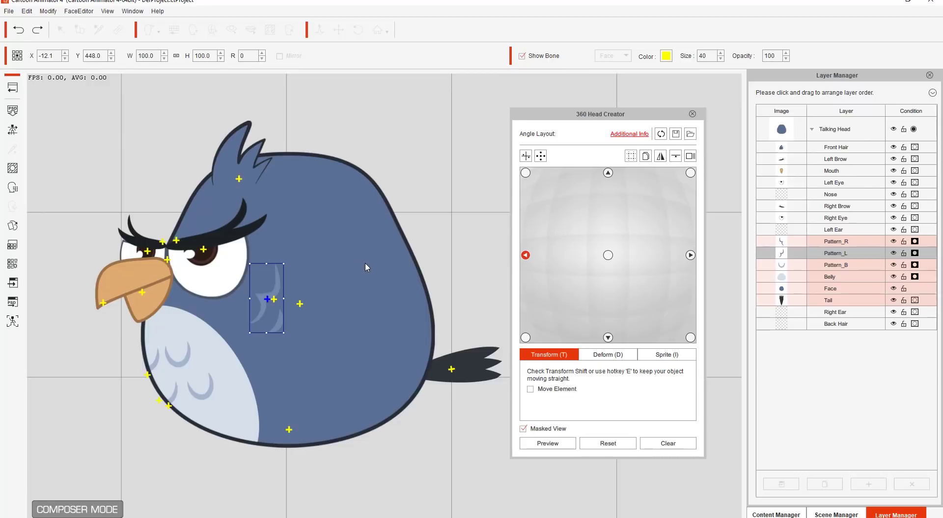
left_click(660, 156)
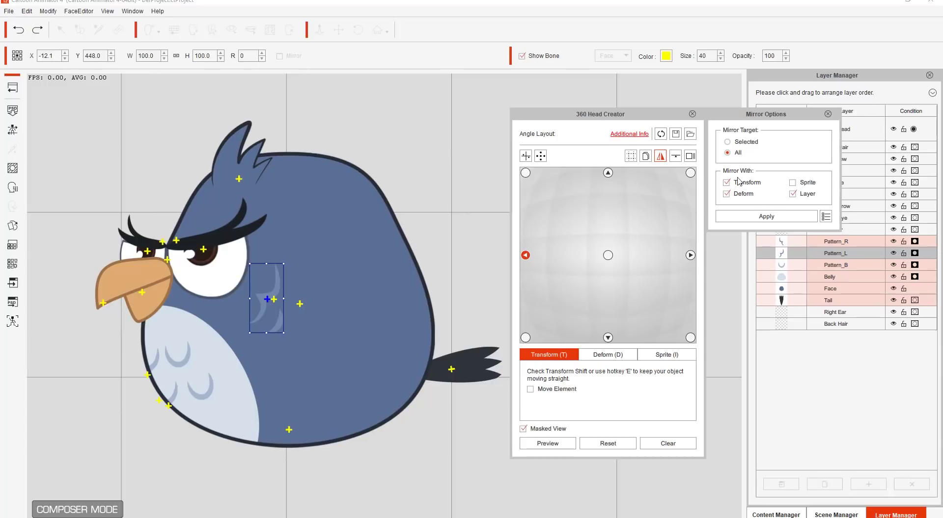
left_click(763, 216)
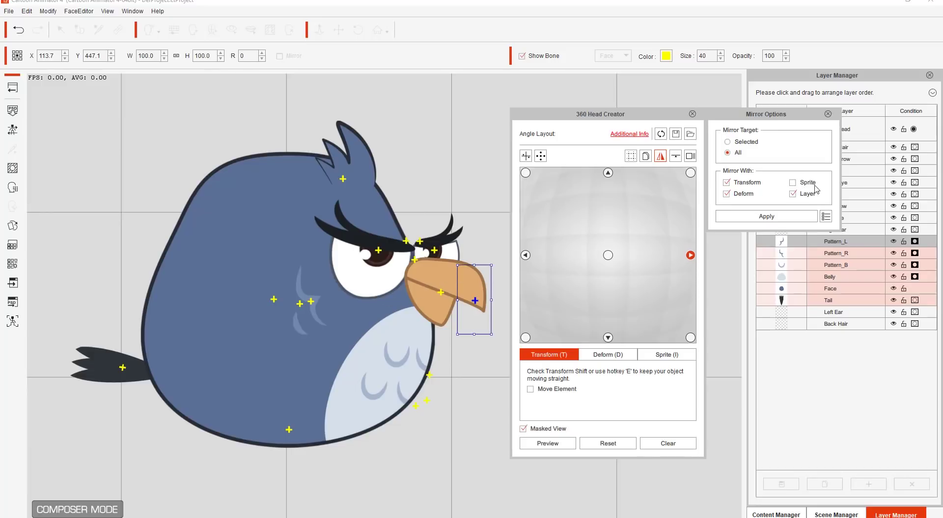
Step: In the upper-left angle, move Pattern_L to about X -18.2, Y 466.0 and Pattern_R to about X -107.5, Y 477.7, and mirror the angle
left_click(525, 173)
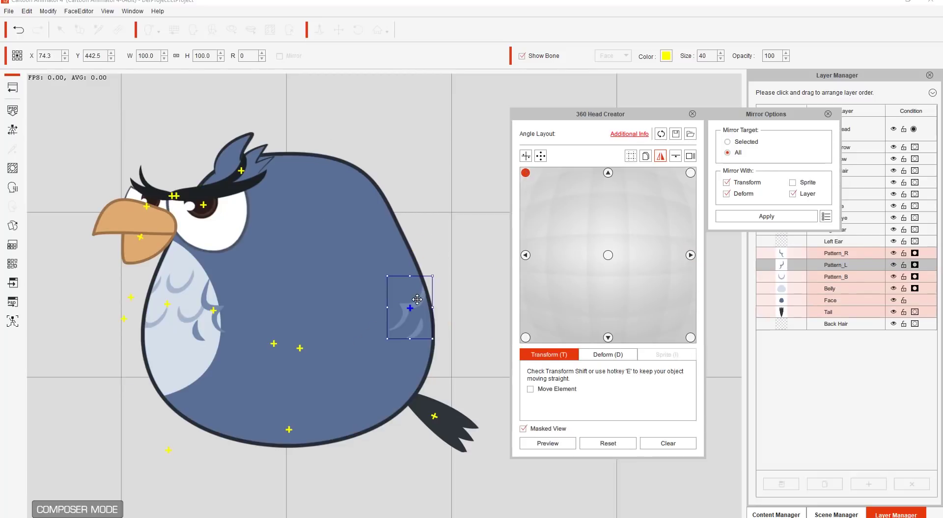
left_click_drag(418, 298, 252, 256)
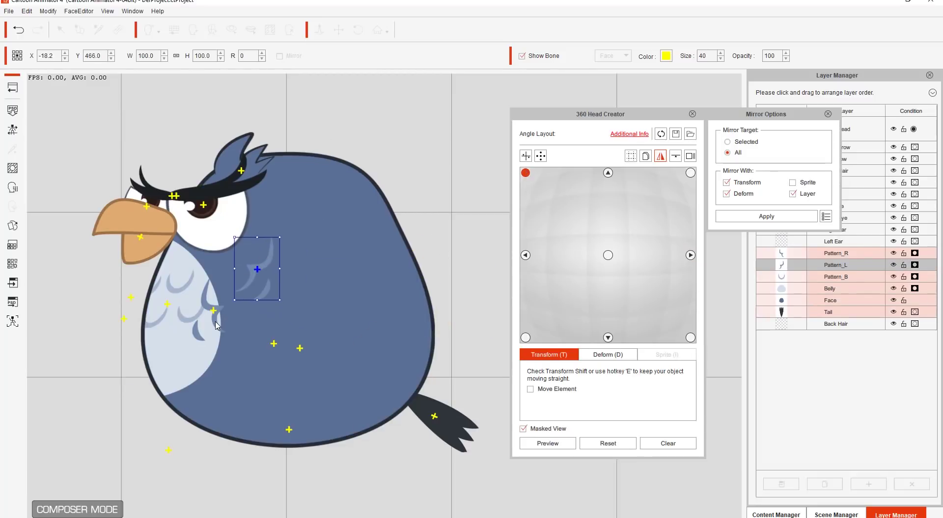
left_click_drag(216, 325, 117, 252)
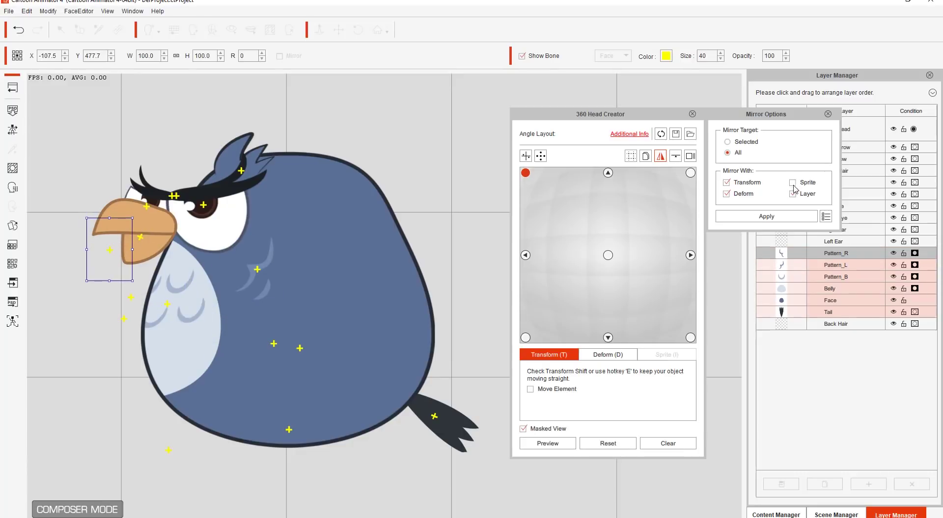
left_click(770, 218)
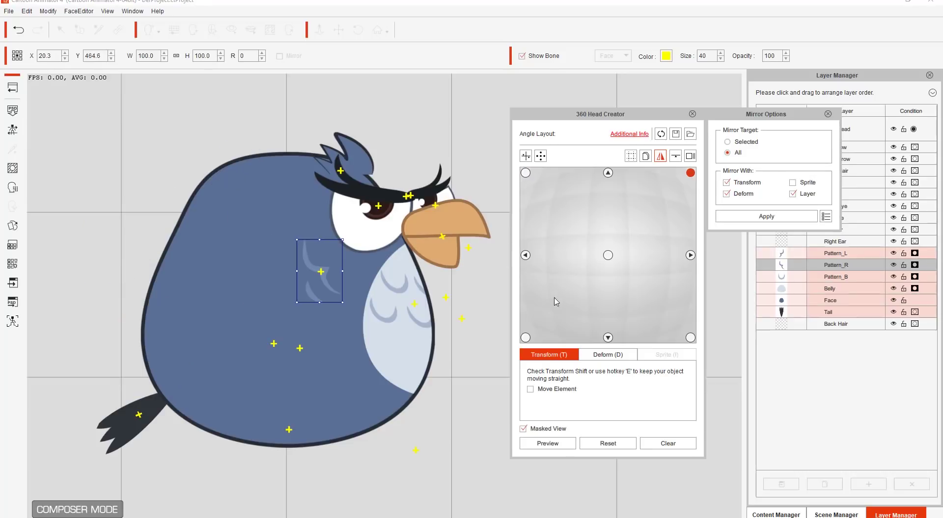
Step: In the lower-left angle, move Pattern_R to about X -109.5, Y 397.7 and Pattern_L to about X -9.8, Y 397.3, and mirror the angle
left_click(527, 338)
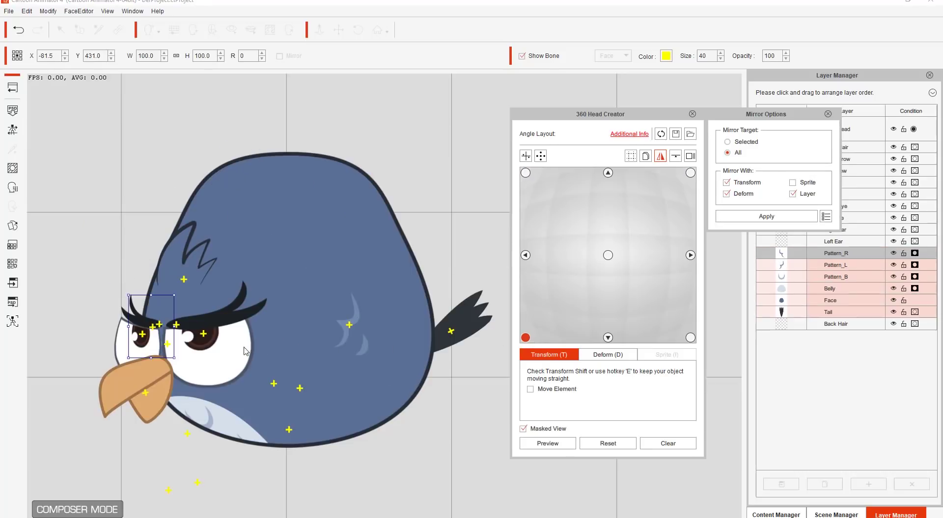
left_click_drag(157, 308, 111, 364)
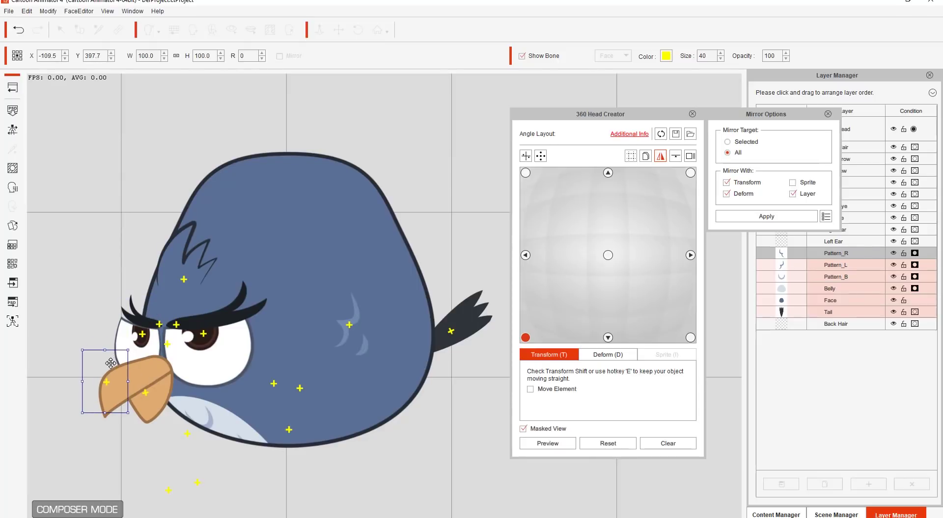
left_click_drag(354, 323, 278, 375)
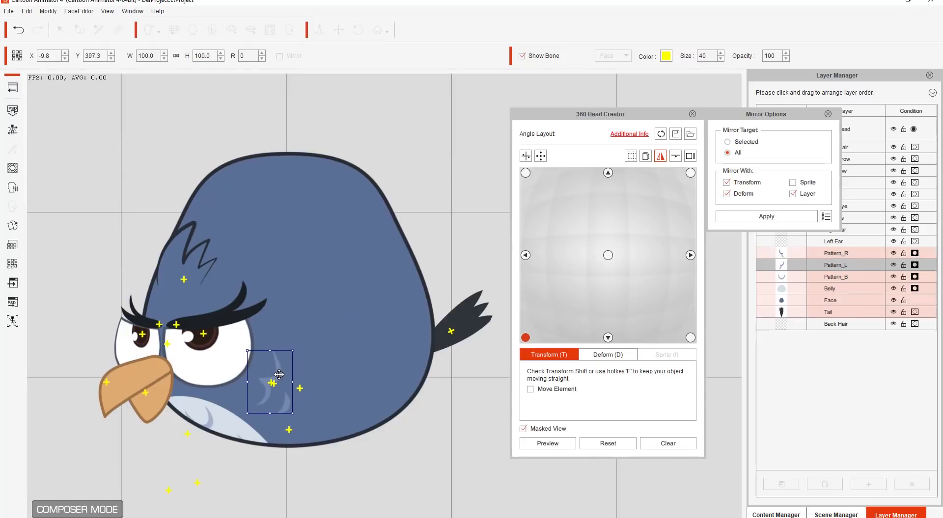
left_click(782, 217)
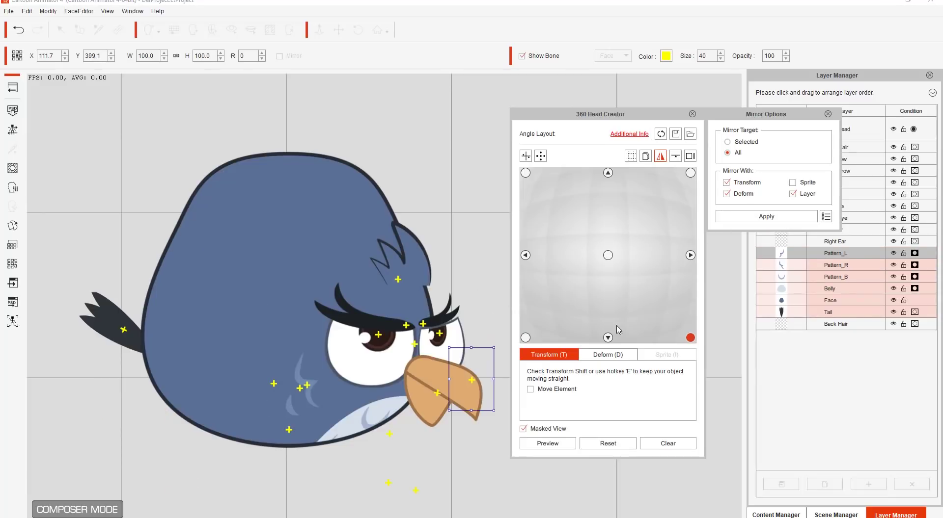
Step: In the downward angle, lower Pattern_L beside the eye and move Pattern_R to about X -54.3, Y 397.4
left_click(607, 338)
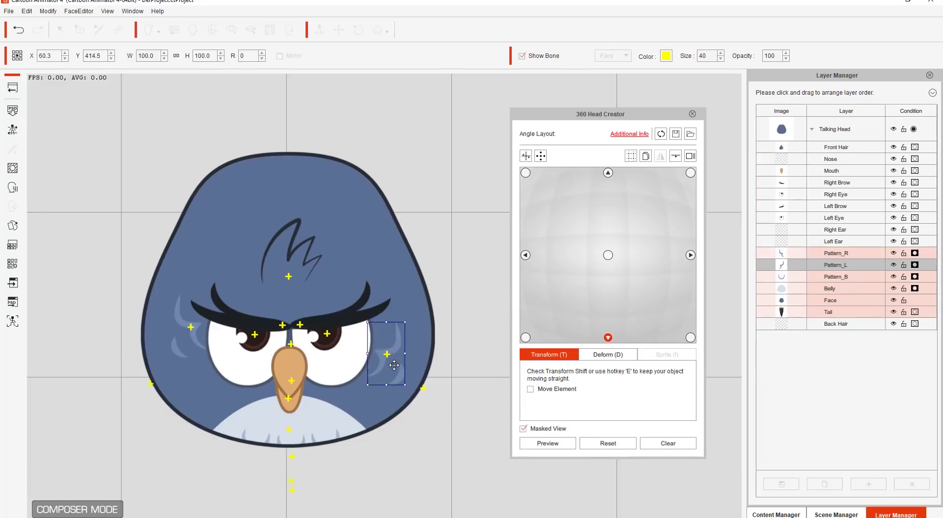
left_click_drag(393, 365, 390, 385)
left_click_drag(194, 334, 204, 388)
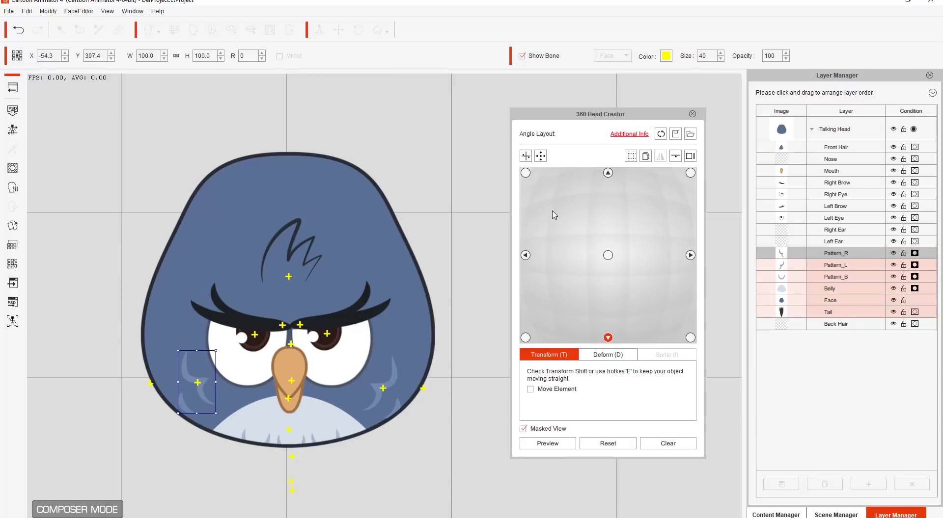
Step: In the upward angle, raise Pattern_L to about X 55.6, Y 474.0 and Pattern_R to about X -57.0, Y 470.0, and preview the head
left_click(608, 173)
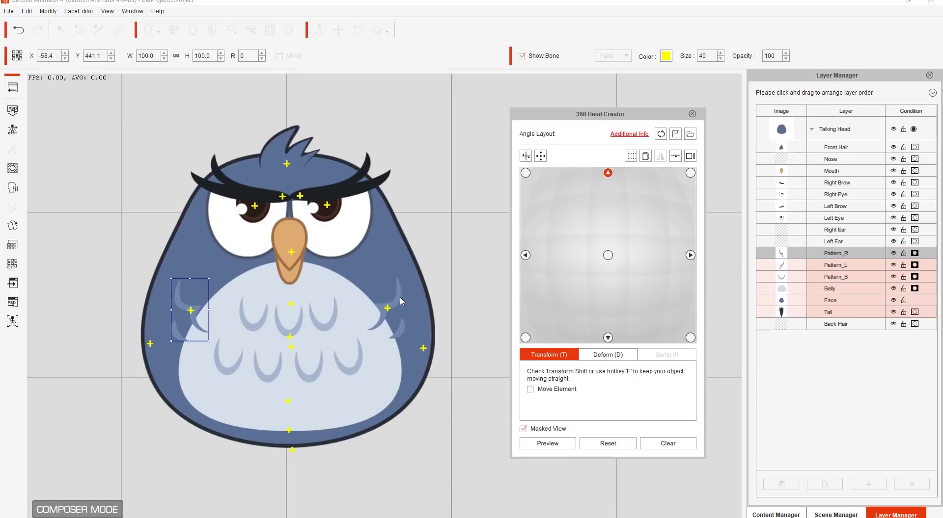
left_click_drag(399, 300, 367, 258)
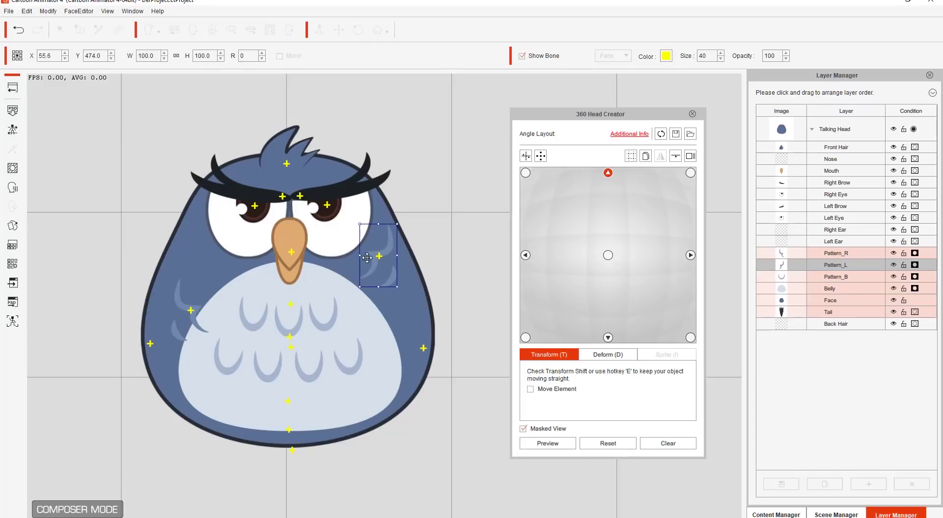
left_click(187, 304)
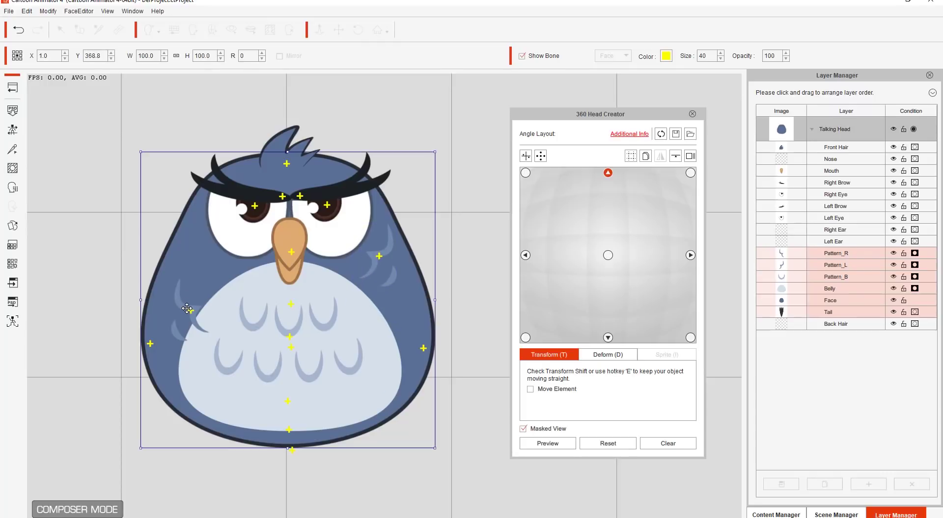
left_click_drag(186, 308, 202, 265)
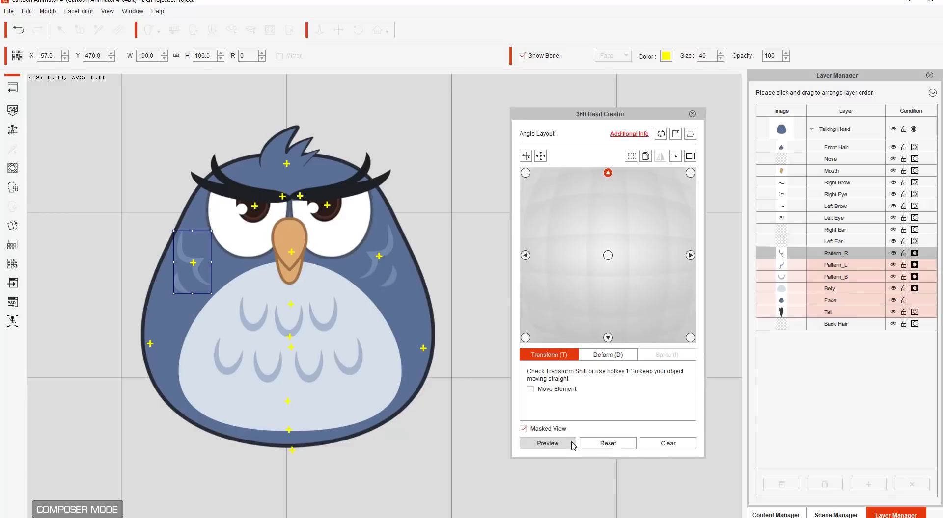
left_click(548, 443)
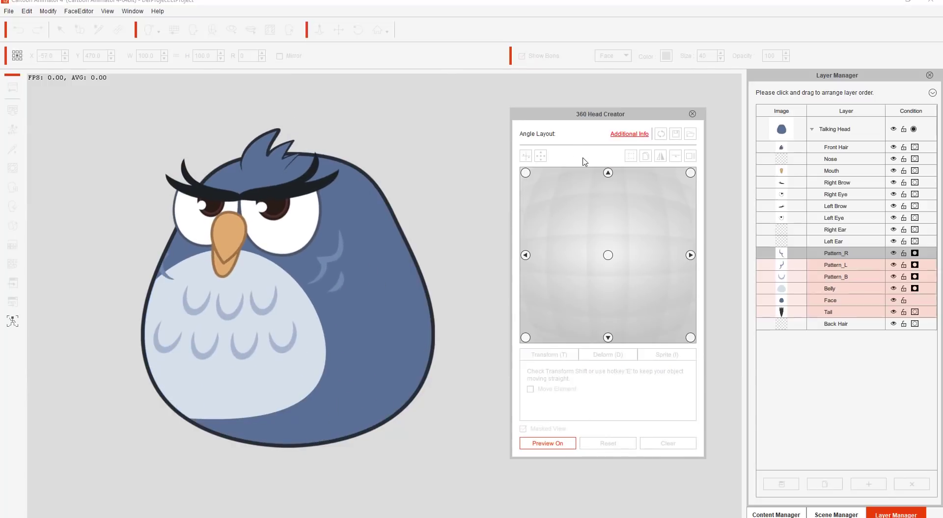